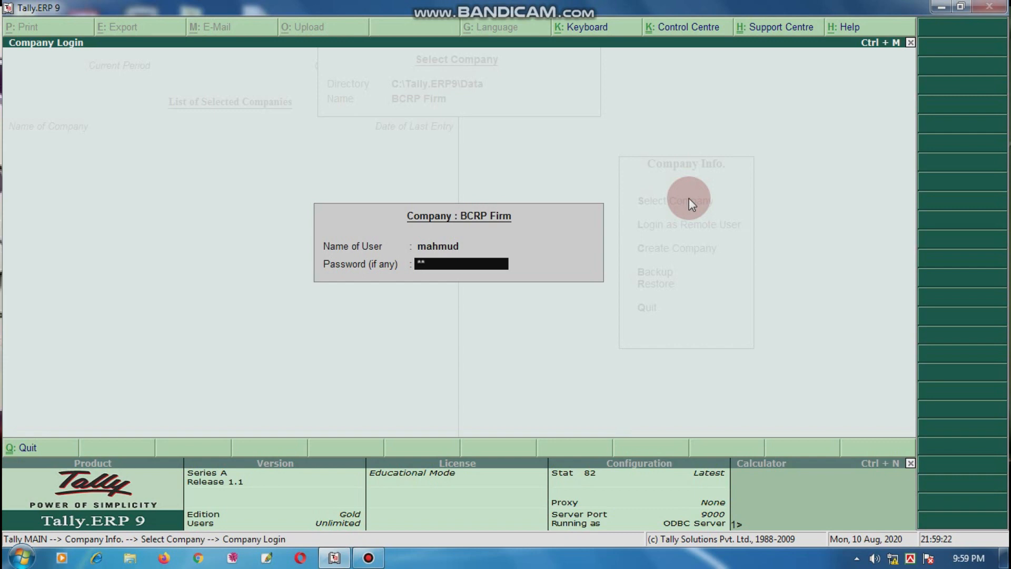
Submit the login for the BCRP Firm company and open the creation form for a single ledger
key(Return)
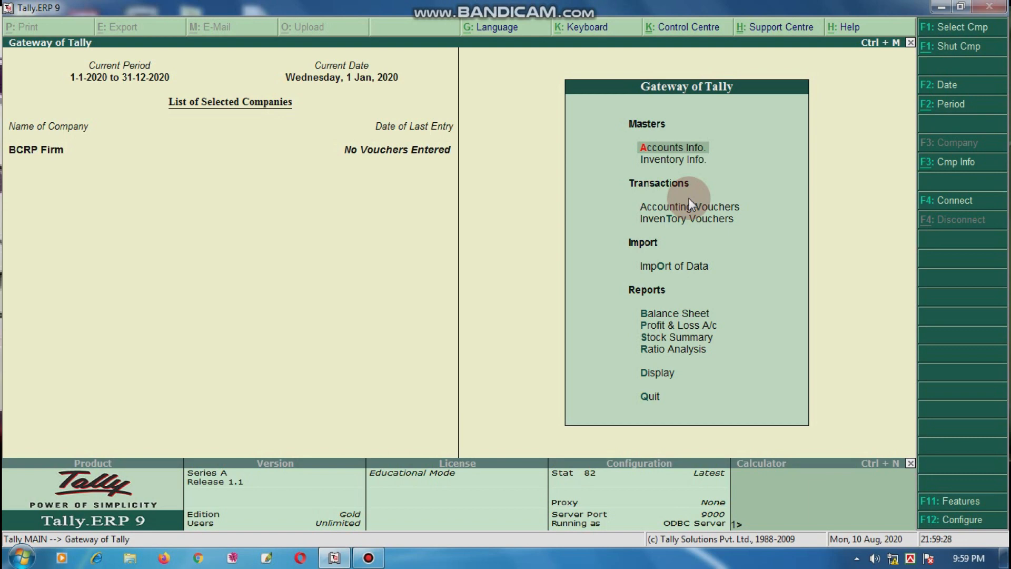
key(Return)
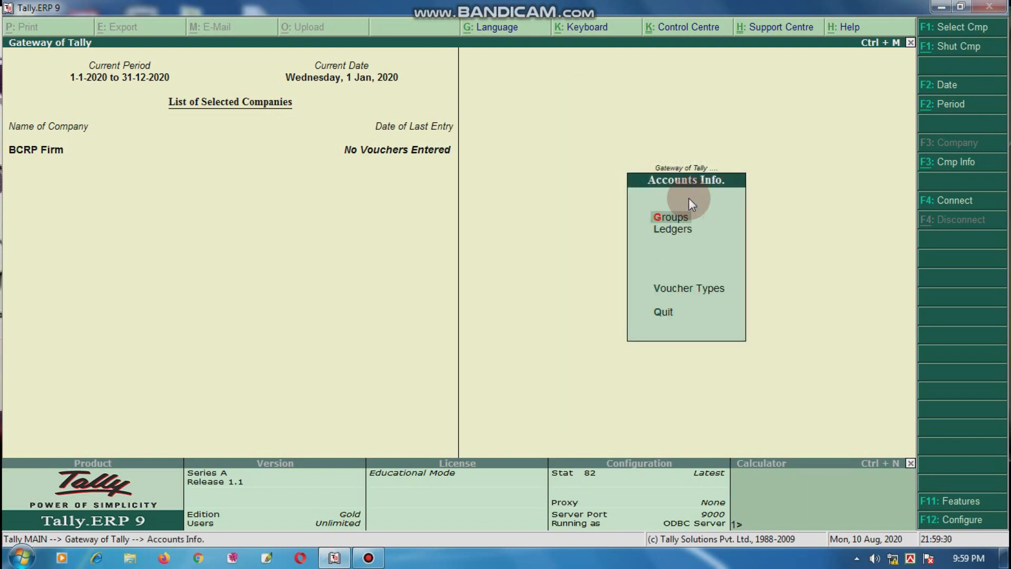
key(Down)
key(Return)
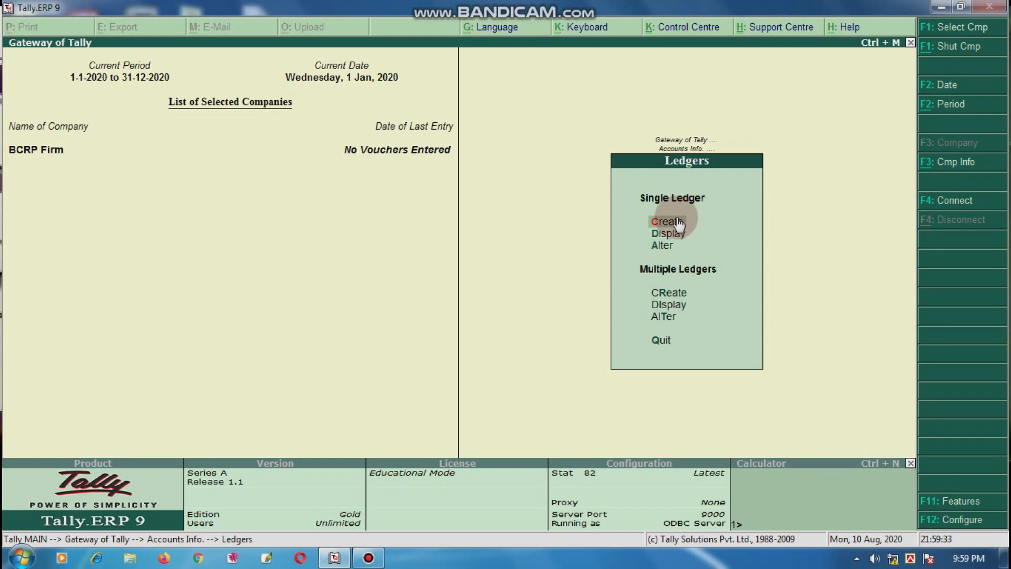
click(678, 223)
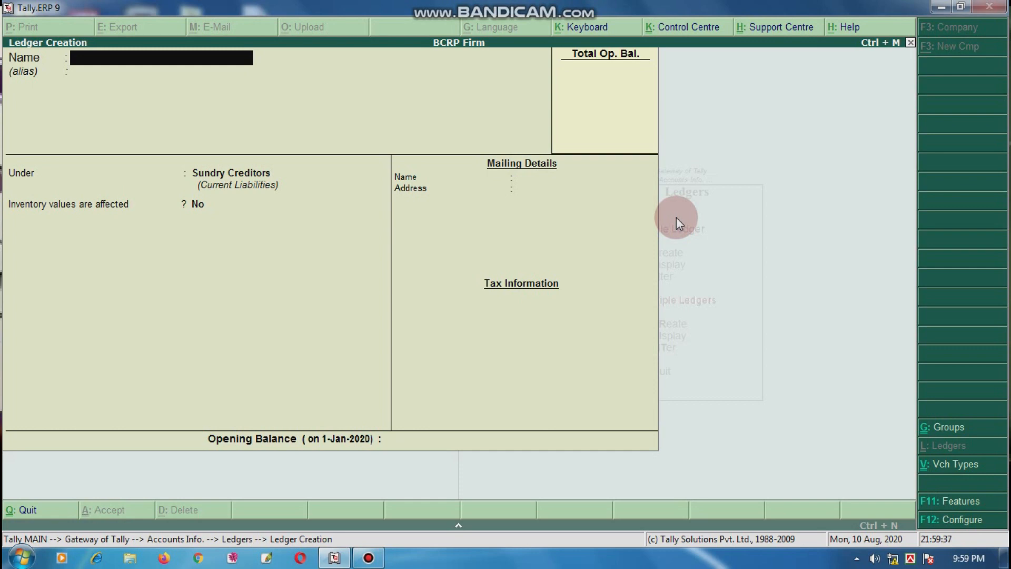
Create a ledger named Mr. Owner under the Capital Account group with no opening balance, and save it
text(Mr. Owner)
key(Return)
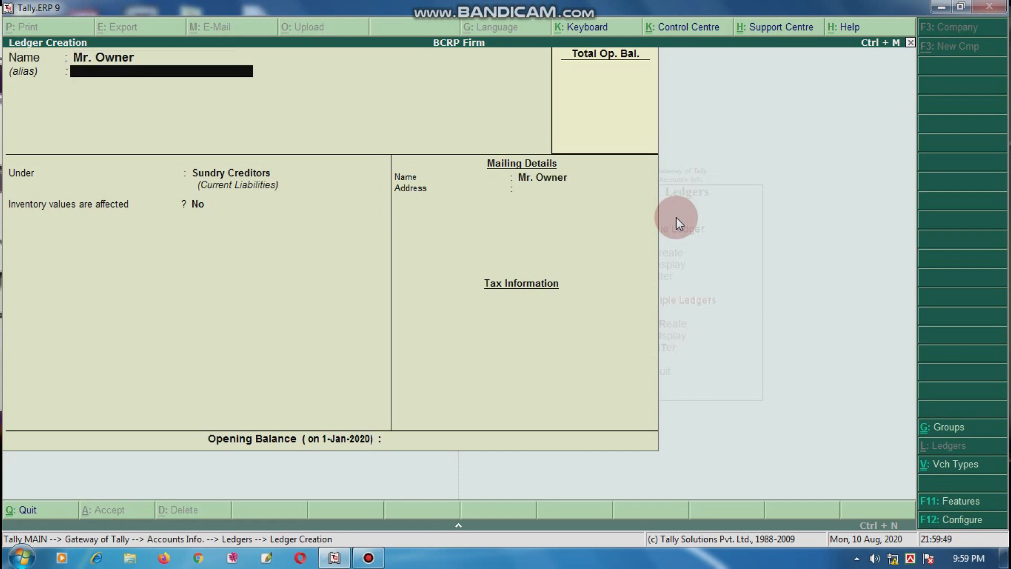
key(Return)
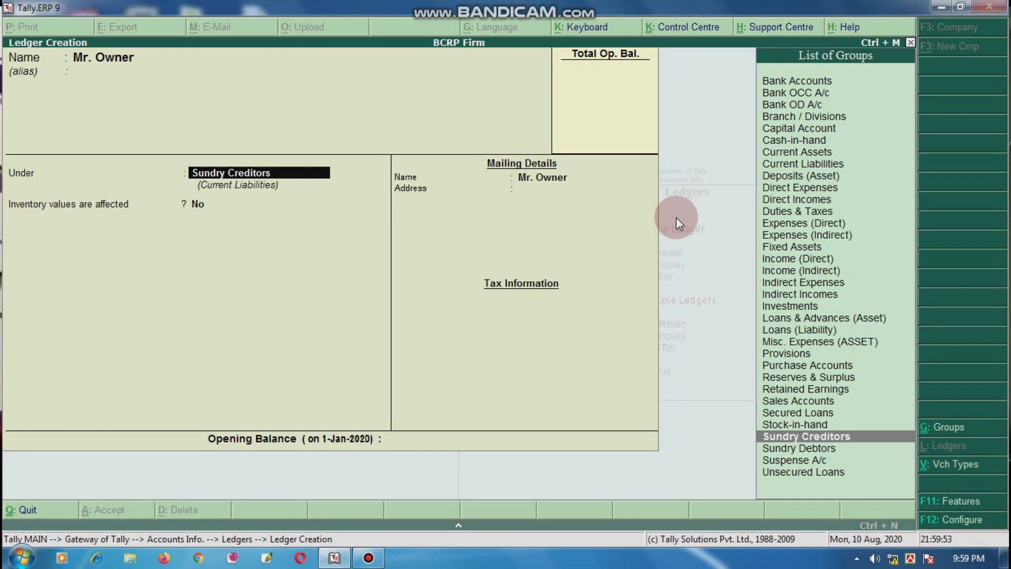
text(C)
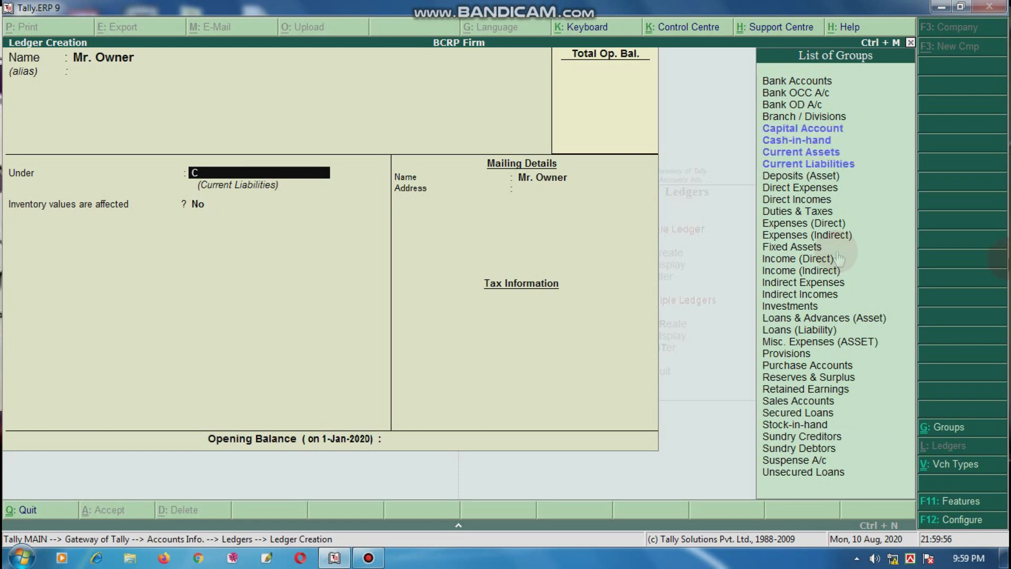
click(800, 131)
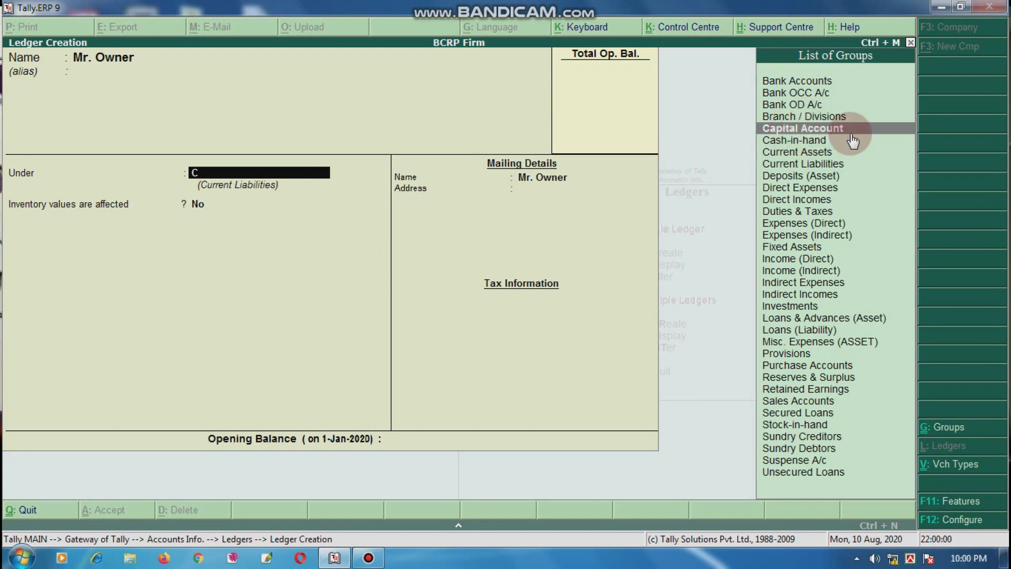
key(Return)
key(Return)
key(Return)
key(Return)
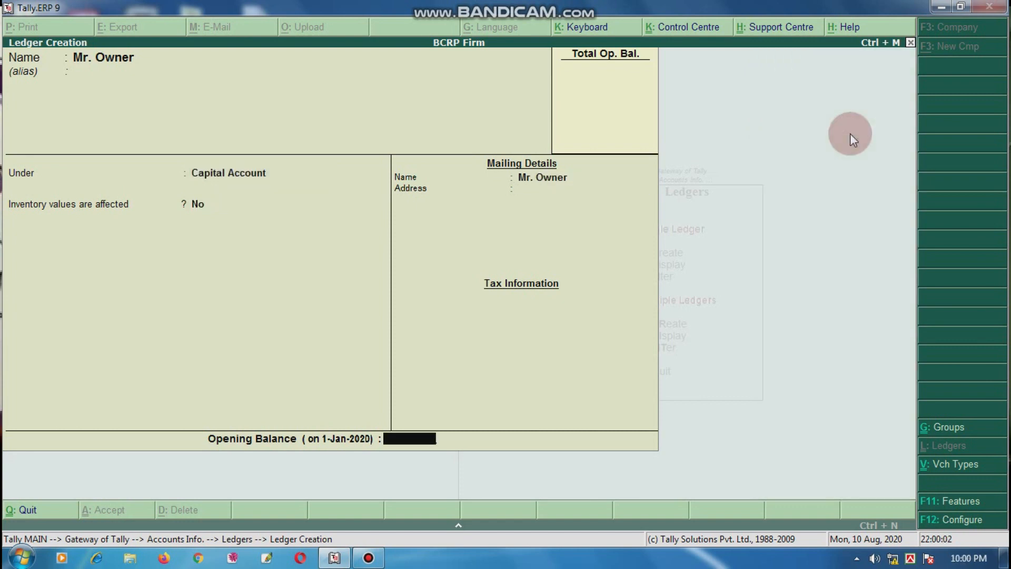
key(Return)
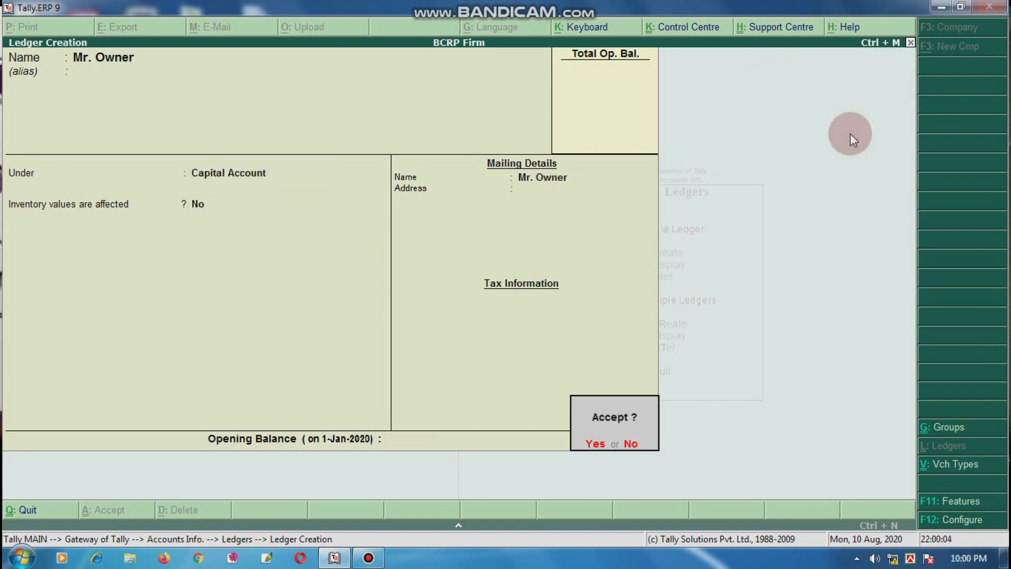
key(Return)
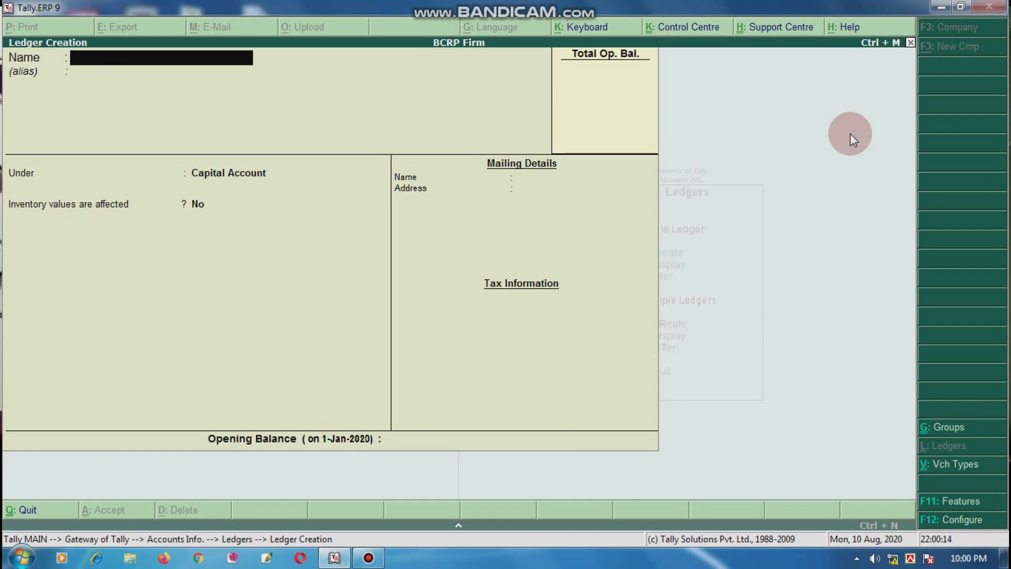
Enter the creditor's full name as the new ledger's name, without a title or alias
text(Mr)
key(BackSpace)
key(BackSpace)
key(BackSpace)
text(Parvez Kabir)
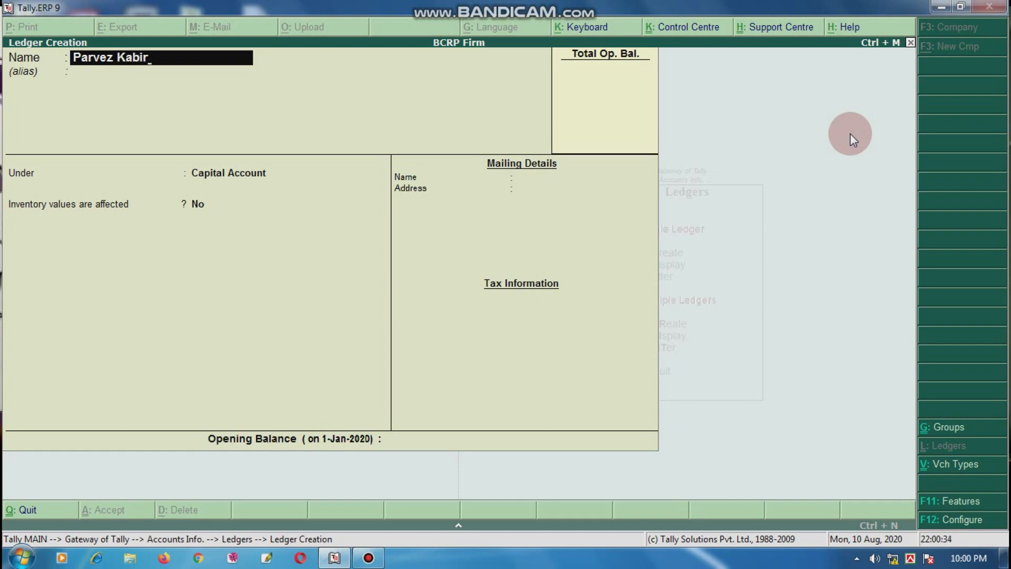
key(Return)
key(Return)
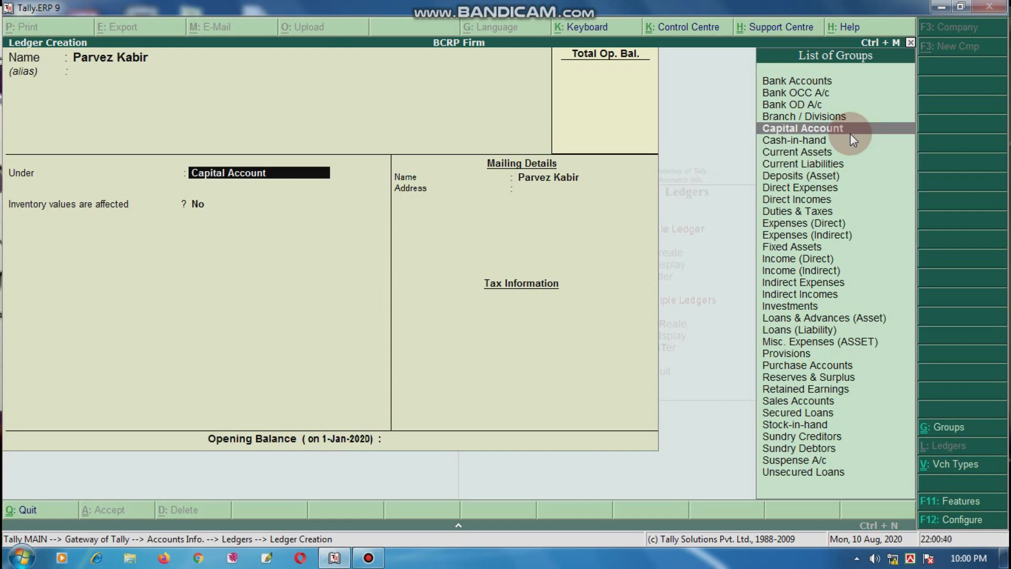
Place the creditor's ledger under the Sundry Creditors group and save it with the address and opening balance blank
text(S)
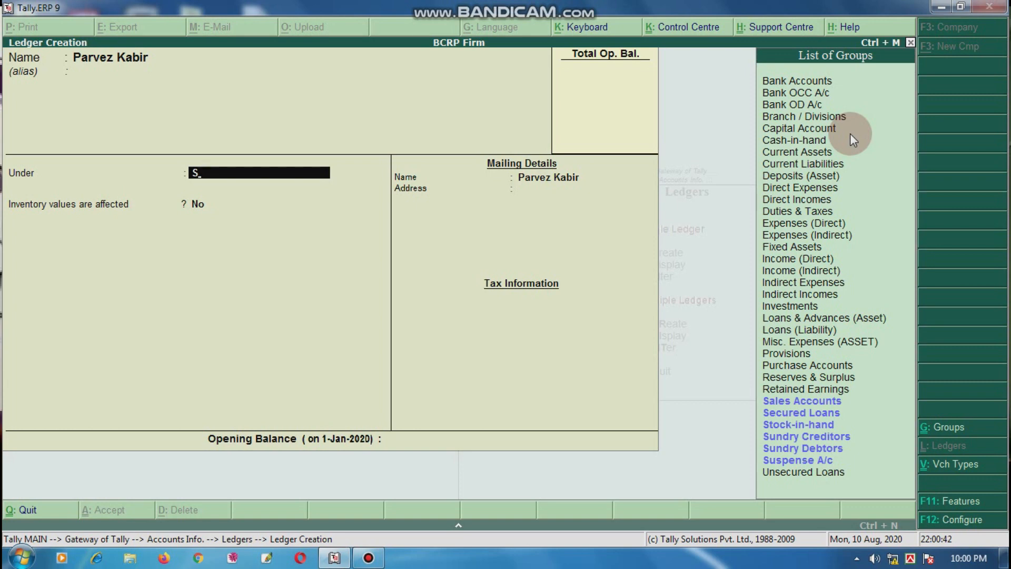
key(Down)
key(Down)
key(Down)
key(Down)
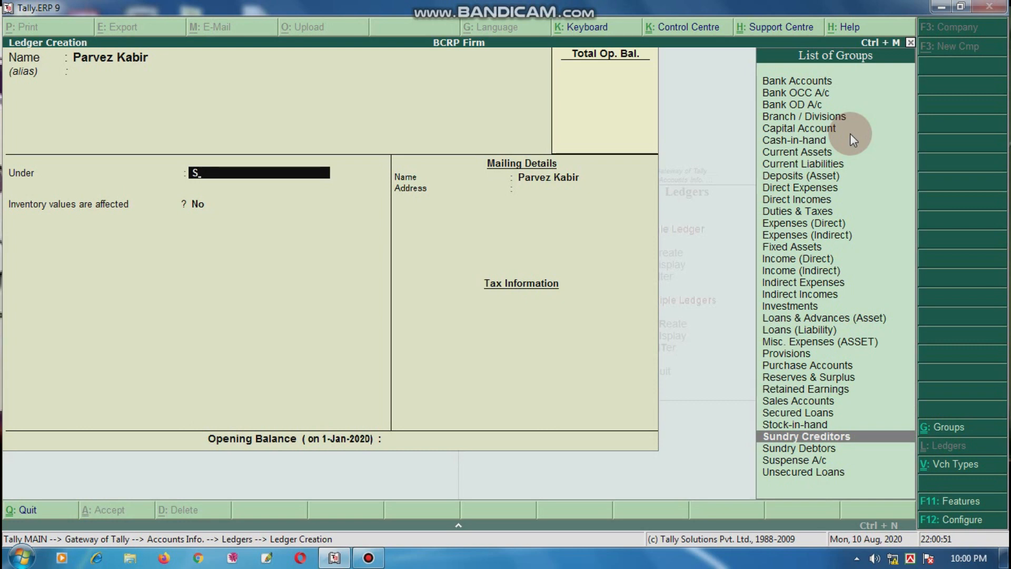
key(Return)
key(Return)
key(Return)
key(Return)
key(Return)
key(Return)
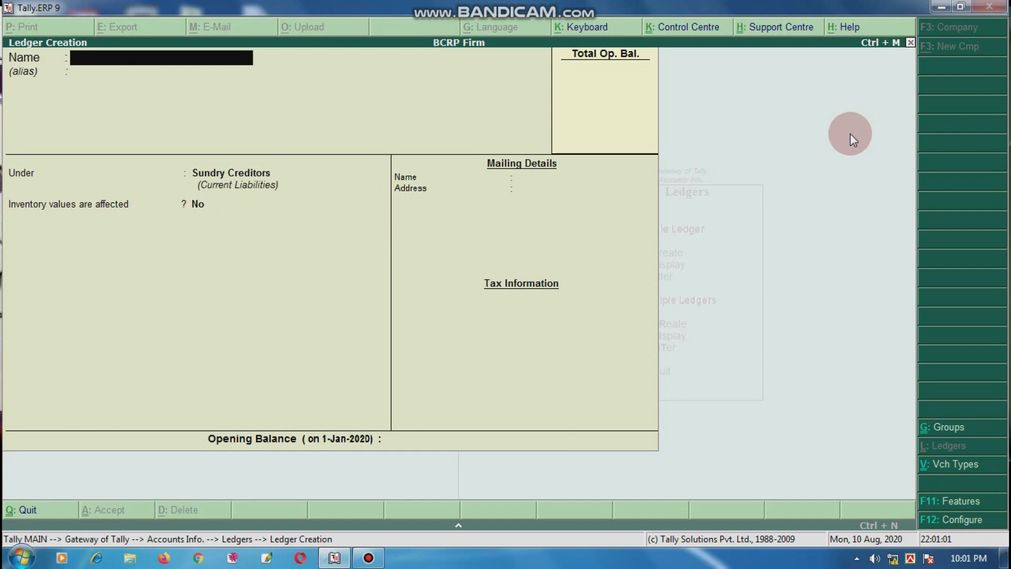
Enter the debtor's name for a new ledger without an alias and place it under the Sundry Debtors group
text(Rupom)
key(Return)
key(Return)
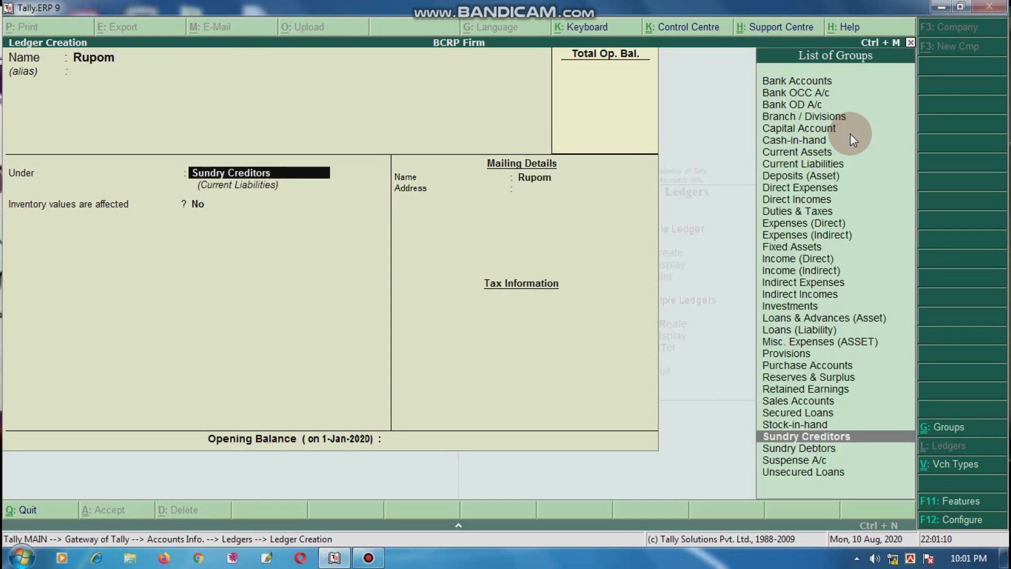
text(S)
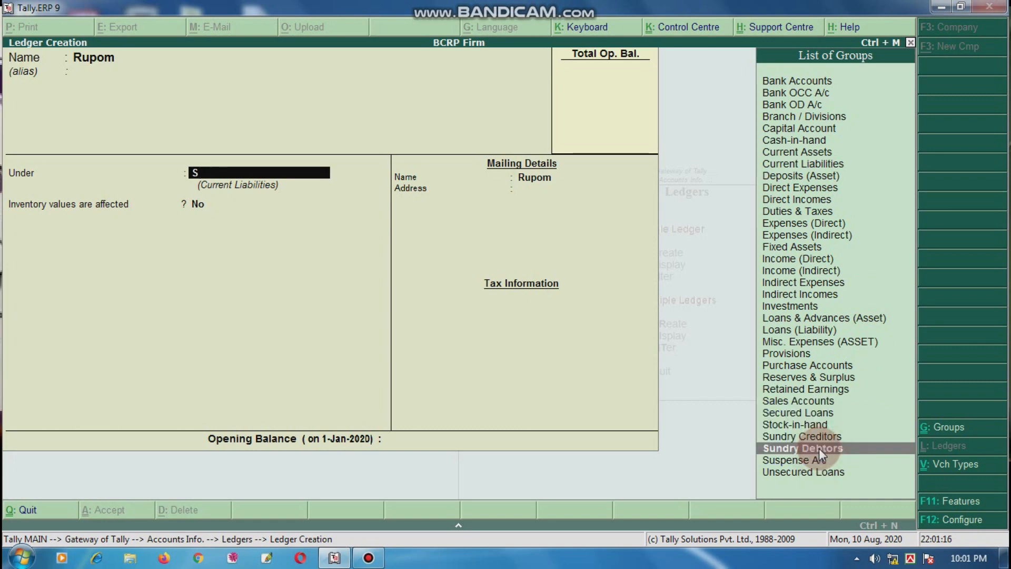
click(819, 449)
key(Return)
key(Return)
key(Return)
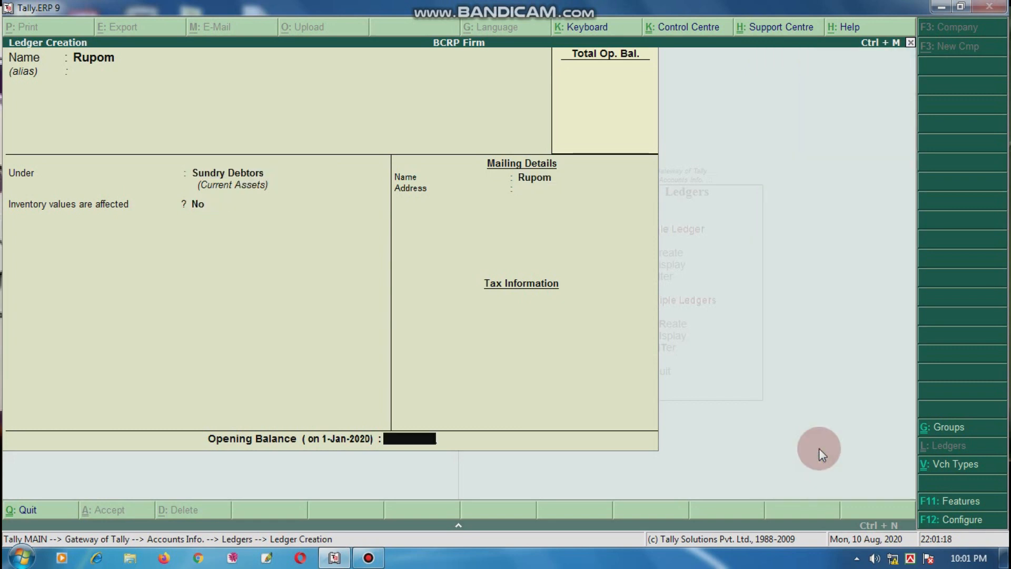
Return to the debtor ledger's mailing details, leave the address and opening balance blank, and save the ledger
key(Return)
key(n)
key(Up)
key(Up)
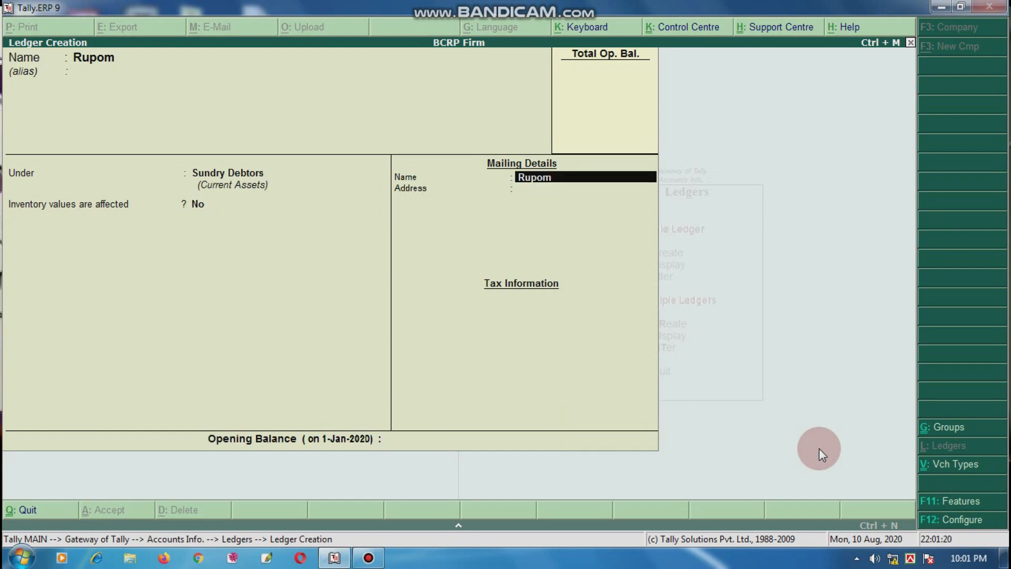
key(Return)
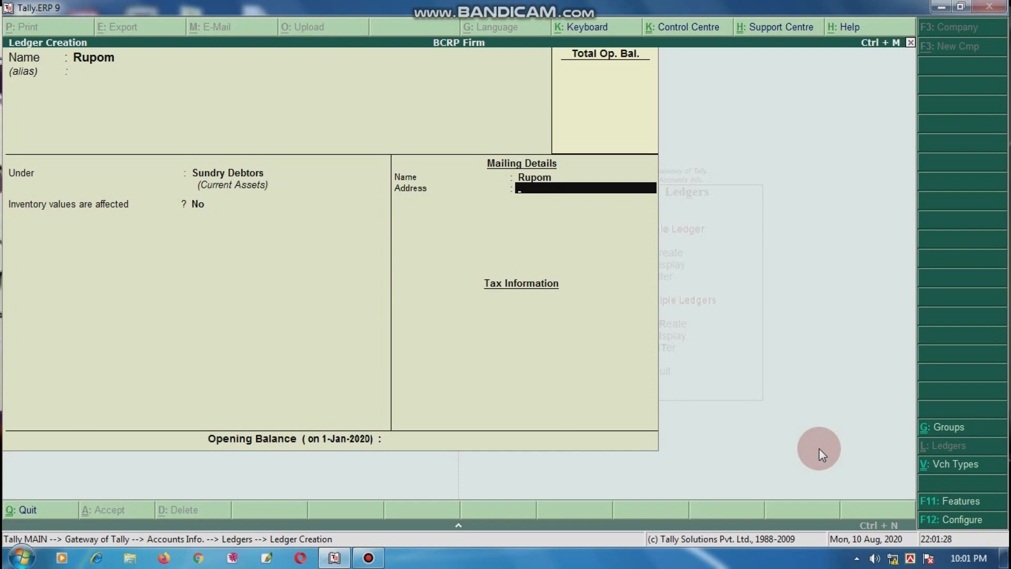
key(Return)
key(Return)
key(Return)
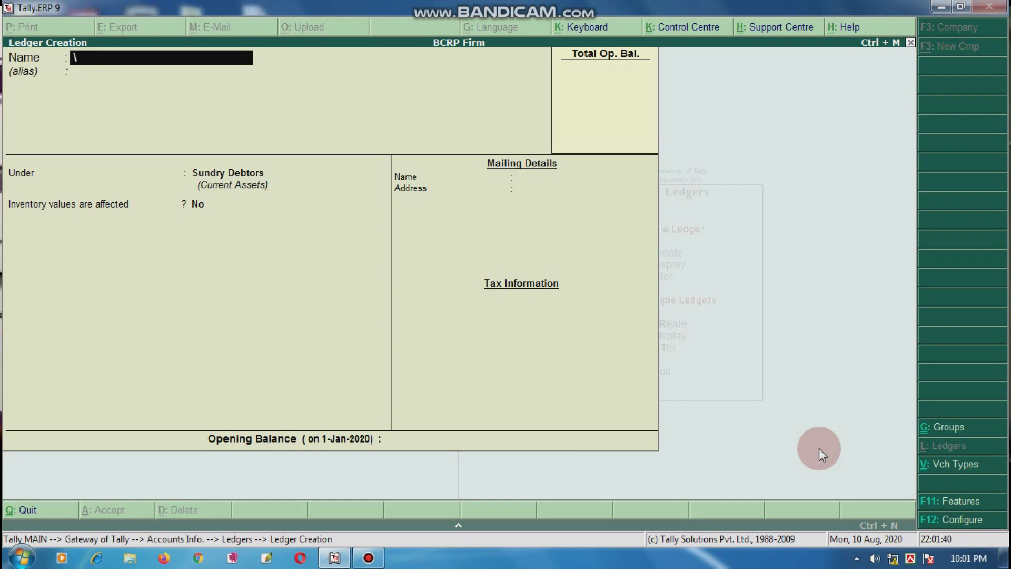
Name a new ledger with the bank name IBBL and the account number, and place it under the Bank Accounts group
text(IBBL- A/c. No. 1934)
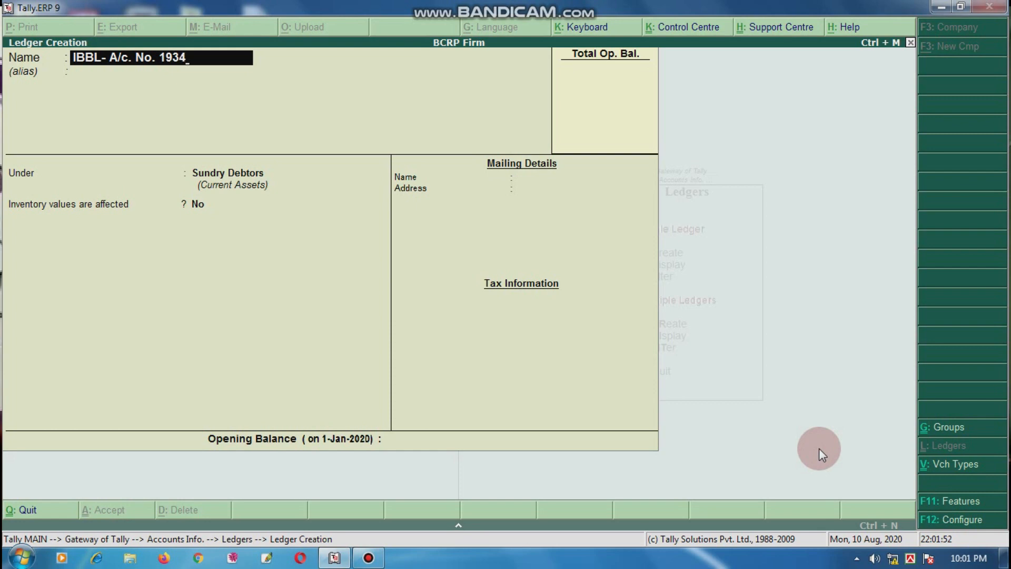
key(Return)
key(Return)
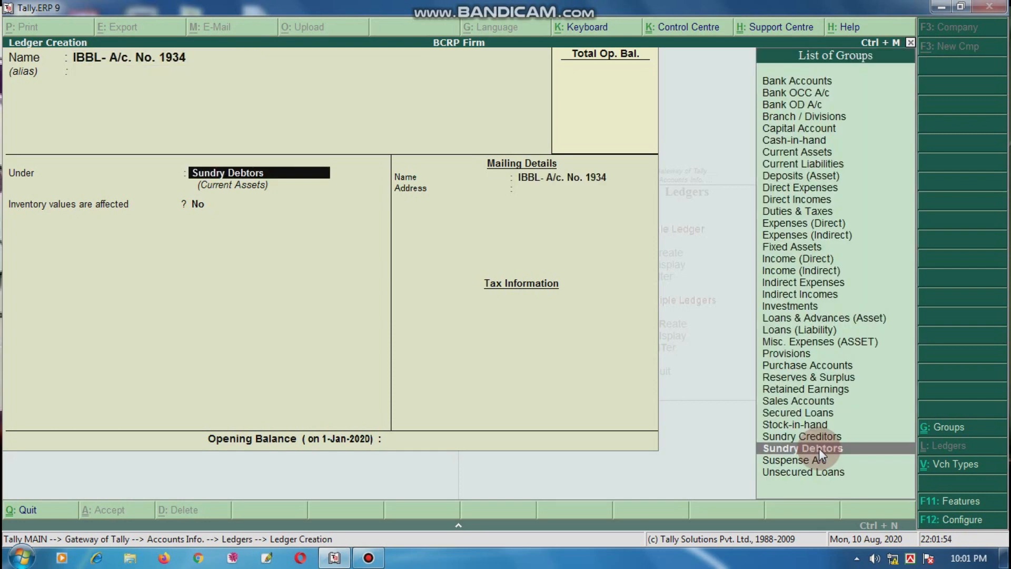
text(B)
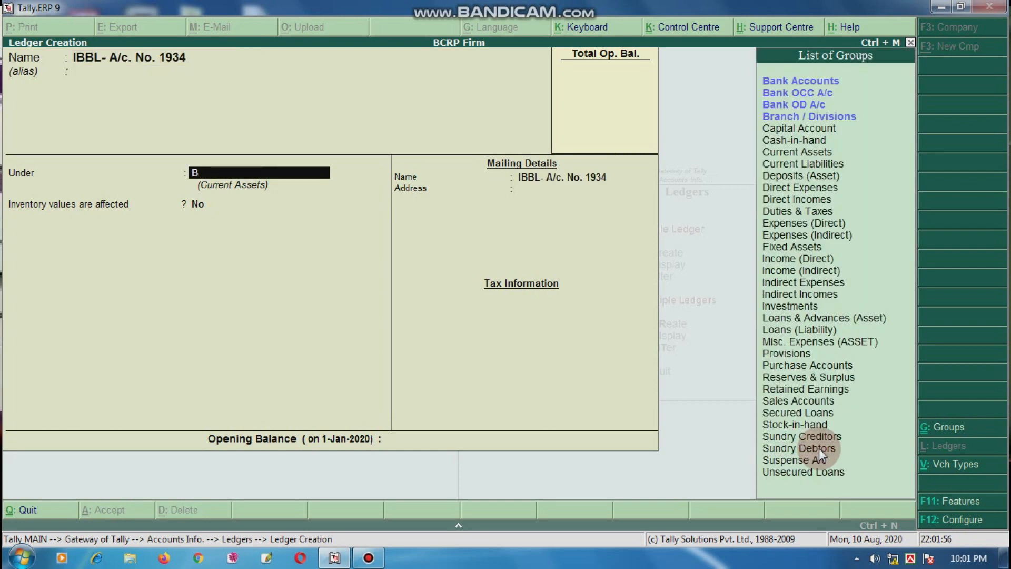
key(Return)
Save the IBBL bank ledger with the address, account number, branch, BSR code and opening balance fields blank
key(Return)
key(Return)
key(Return)
key(Return)
key(Return)
key(Return)
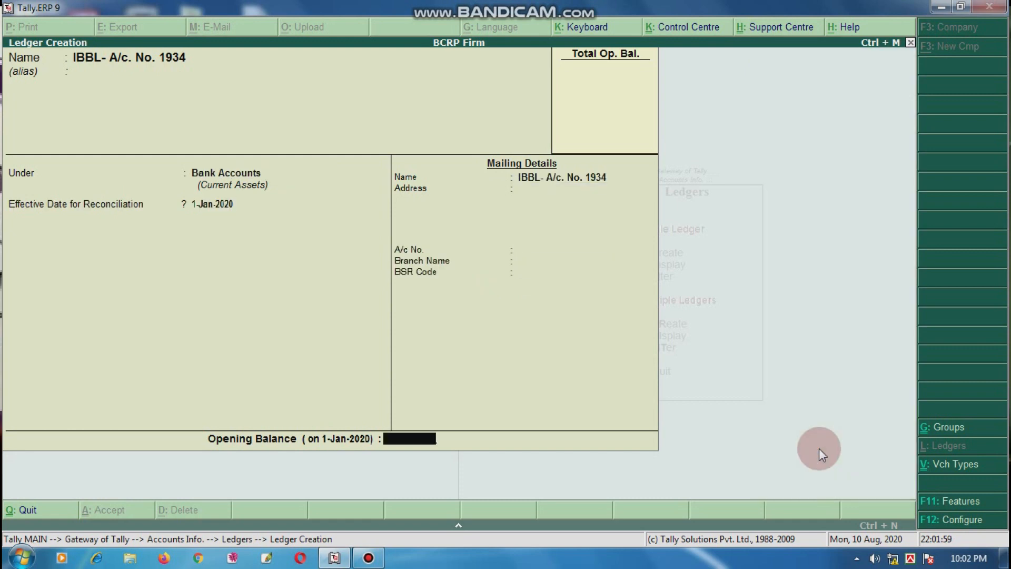
key(Return)
key(Return)
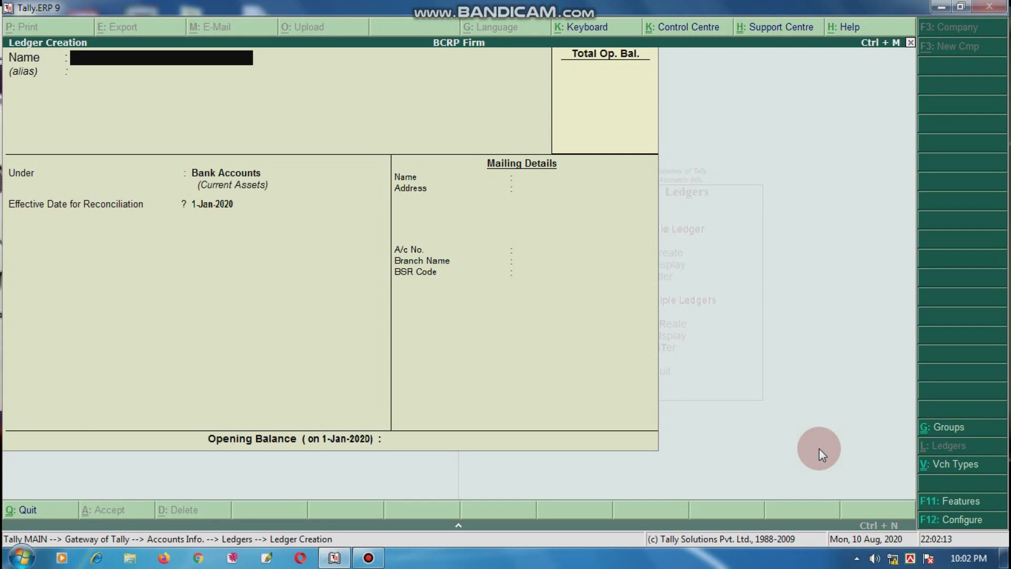
Create a ledger named Purchase Mask under the Purchase Accounts group and save it
text(Purchase Mask)
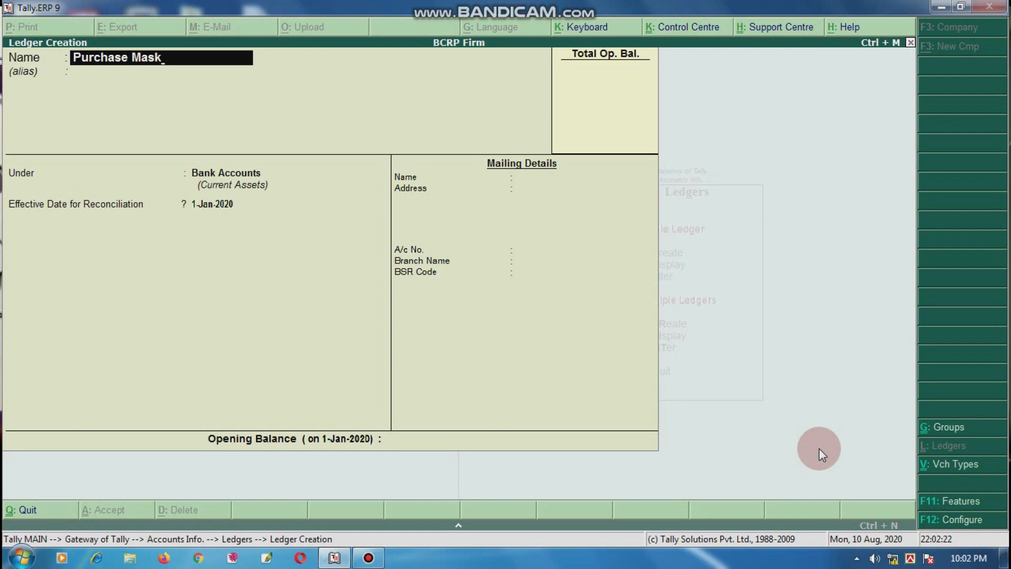
key(Return)
key(Return)
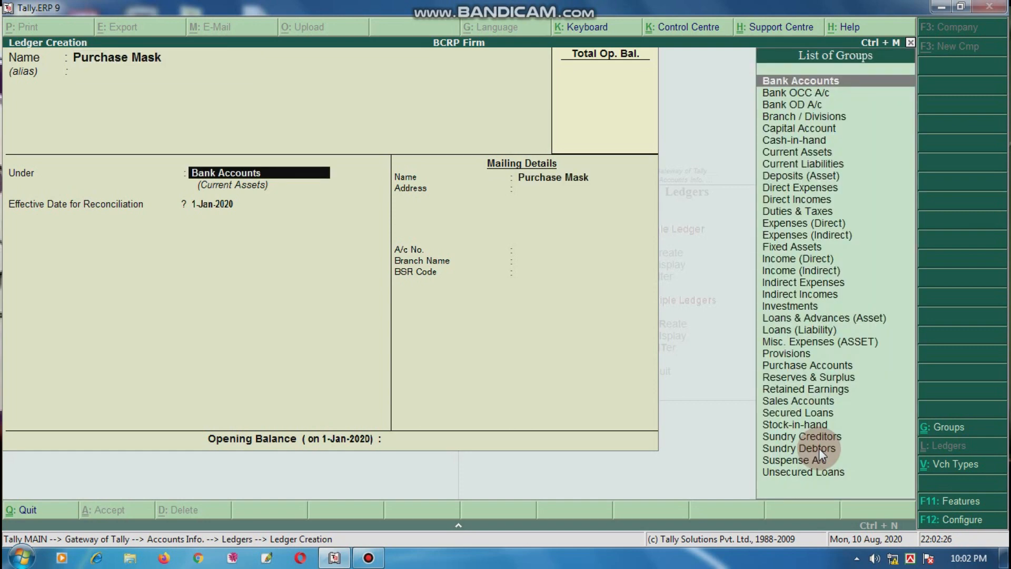
text(P)
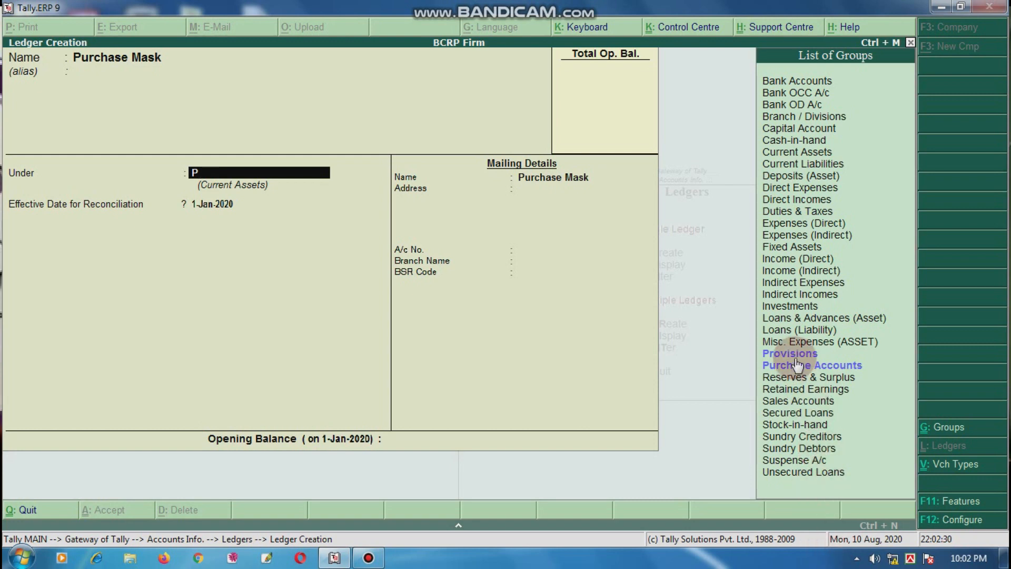
click(822, 368)
click(821, 373)
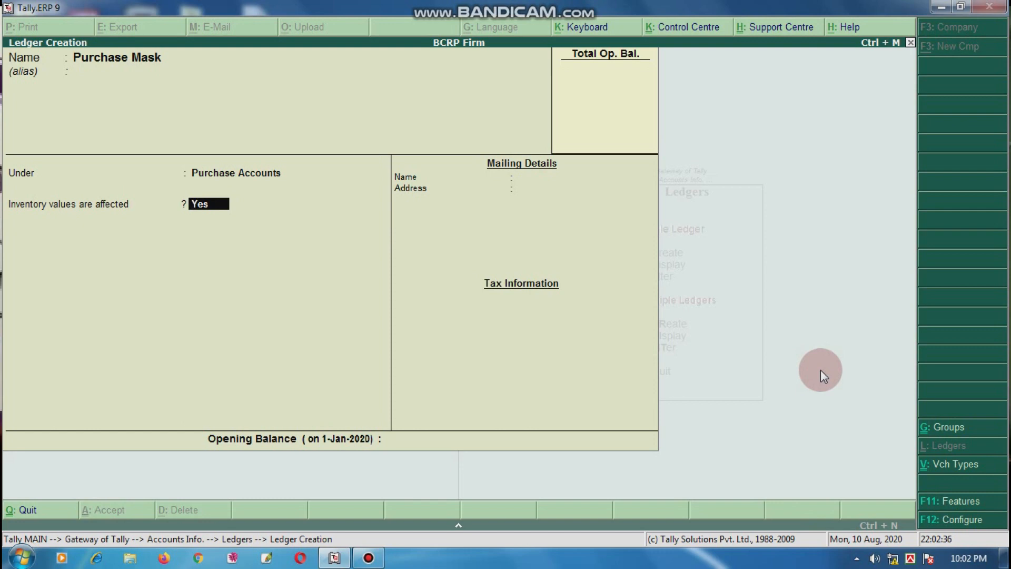
key(Return)
key(Return)
key(Return)
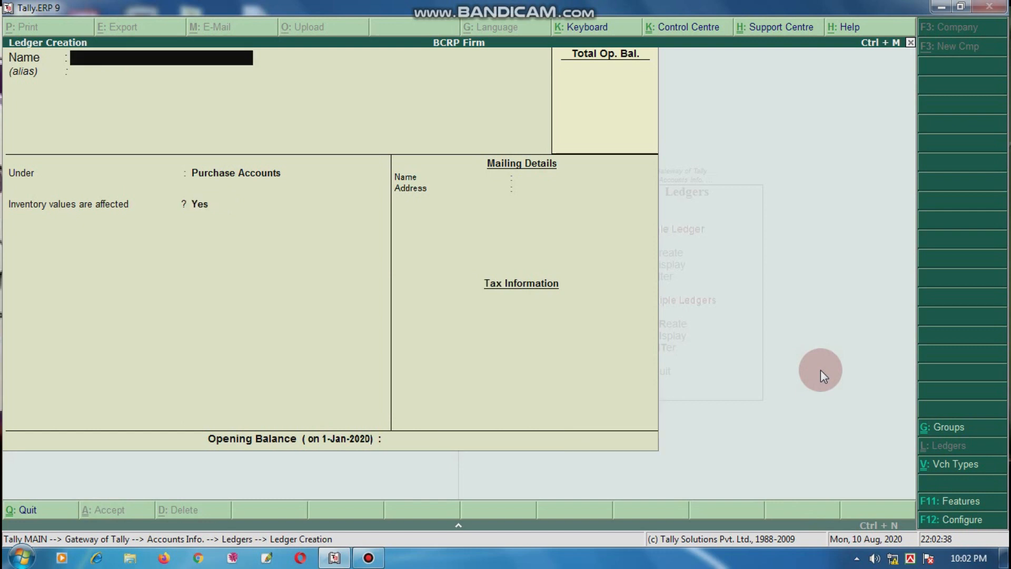
Create a ledger named Sales Mask under the Sales Accounts group, save it without an opening balance, and leave ledger creation
text(Sales)
text(Mask)
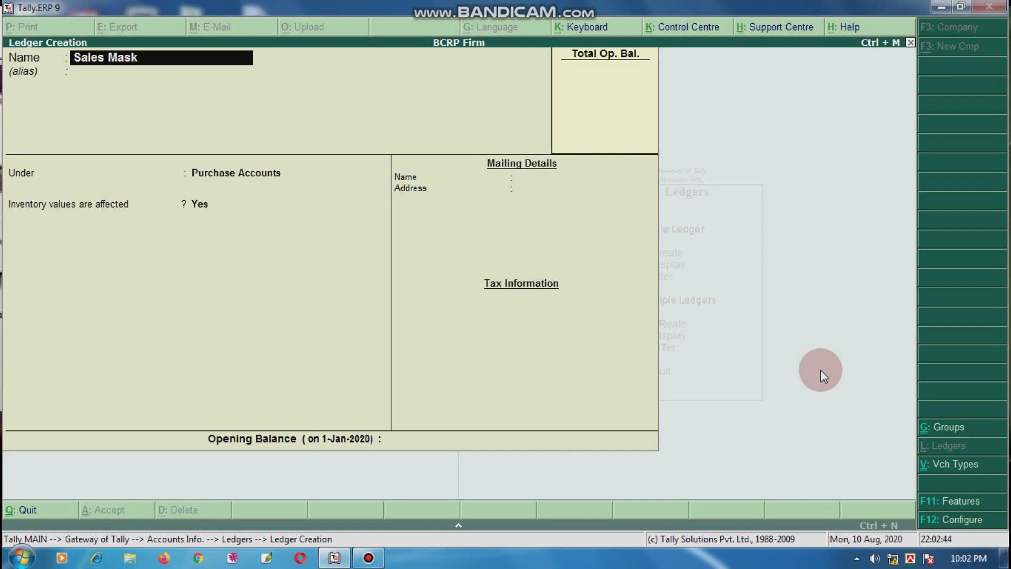
key(Return)
key(Return)
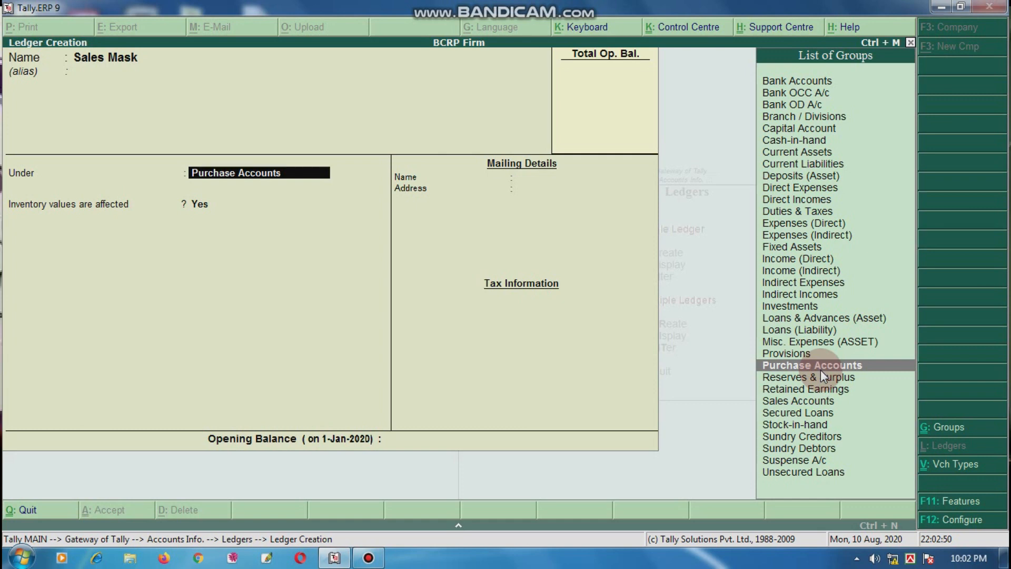
text(S)
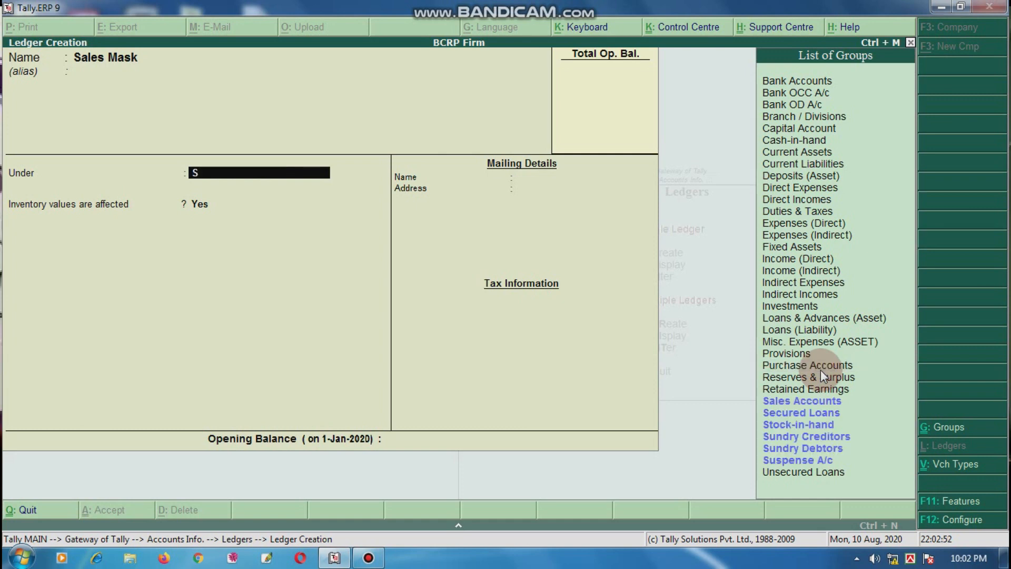
click(811, 400)
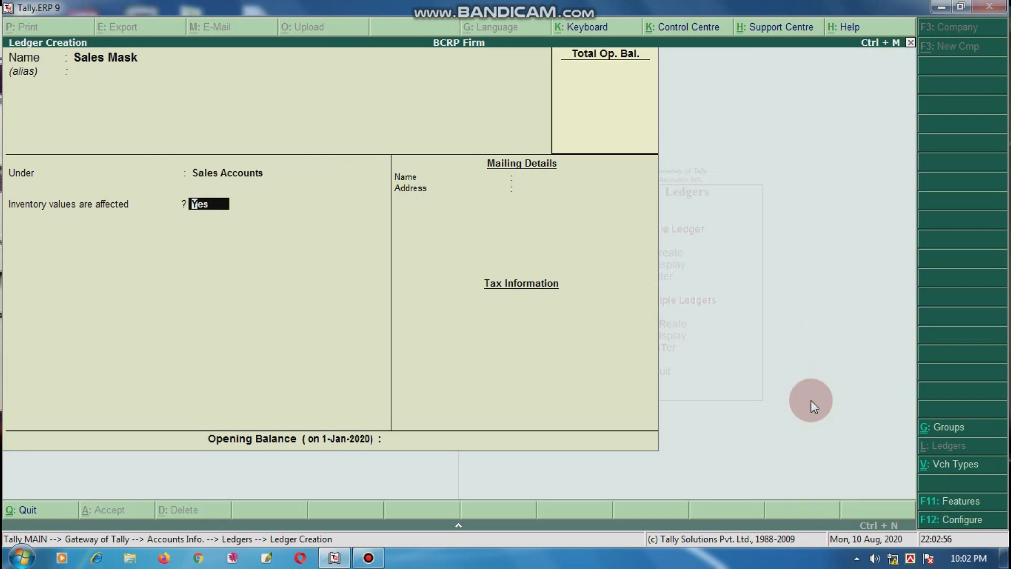
key(Return)
key(Return)
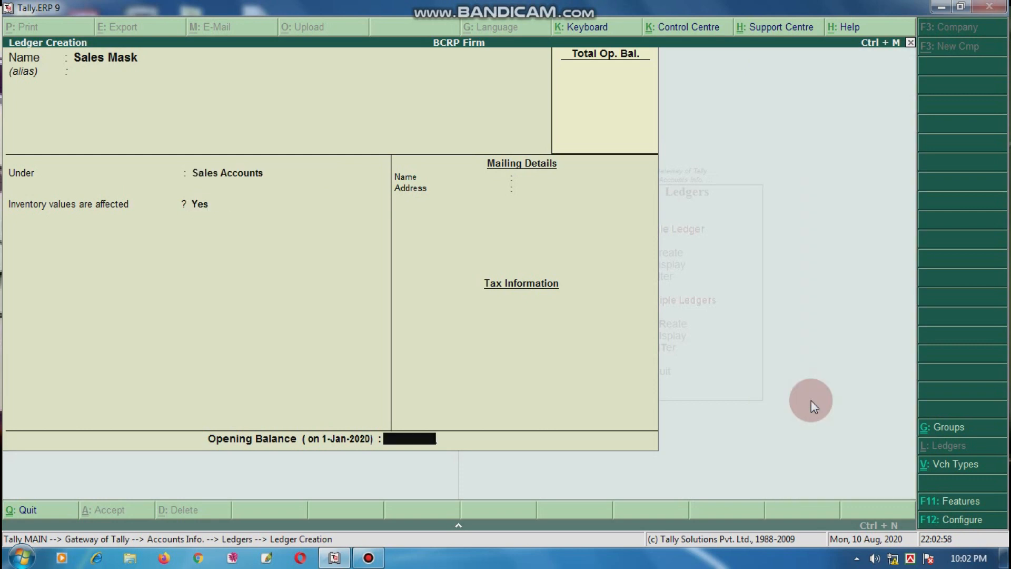
key(Return)
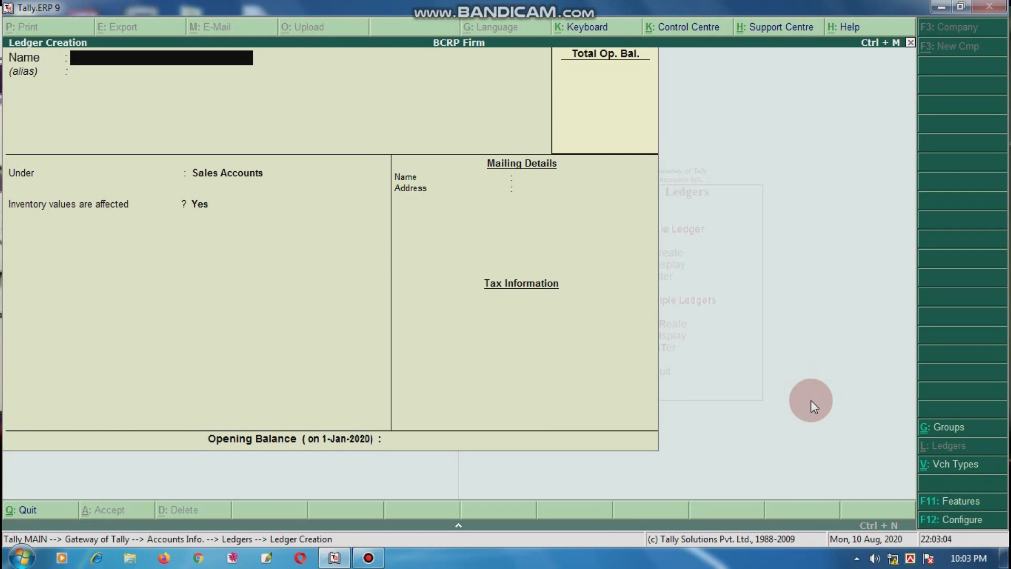
key(Escape)
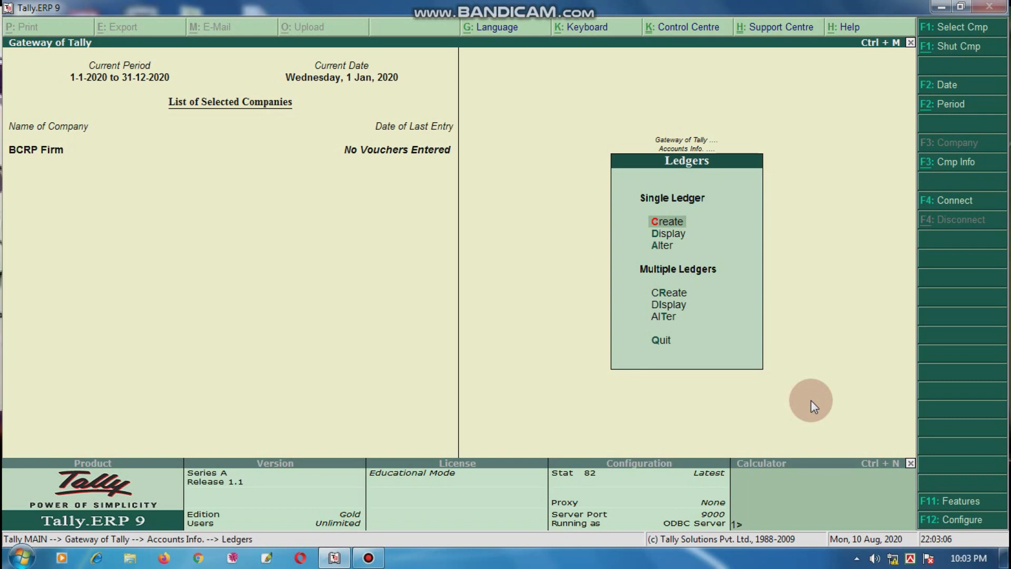
key(Escape)
key(Escape)
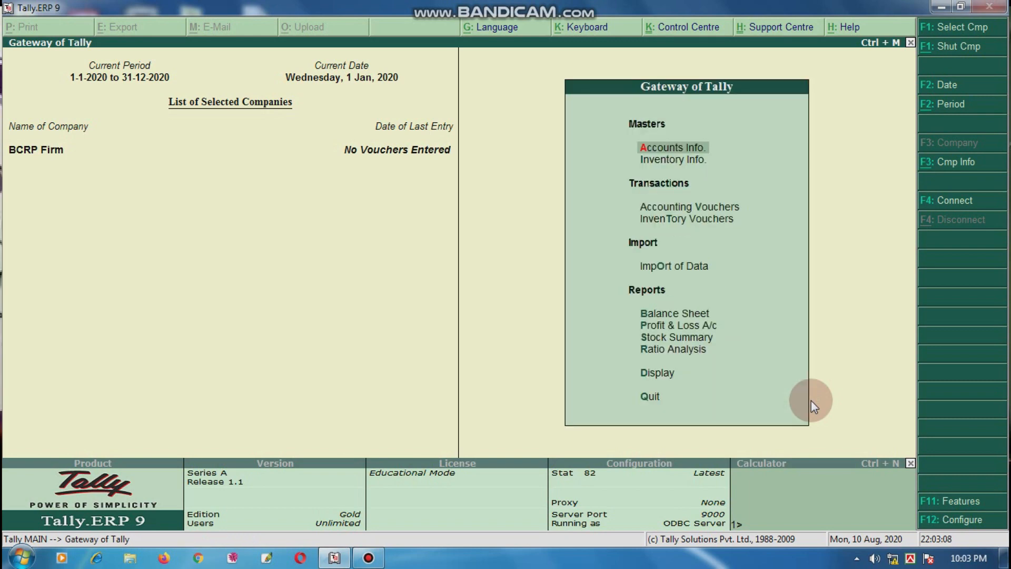
Start a new single stock item in the inventory masters and name it Mask- KN-95- Blue
key(Down)
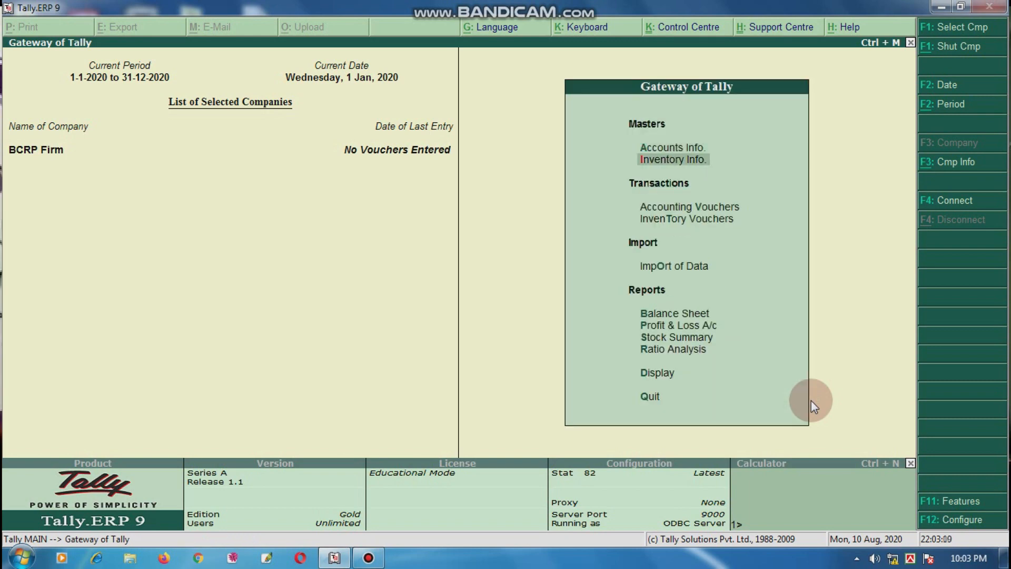
key(Return)
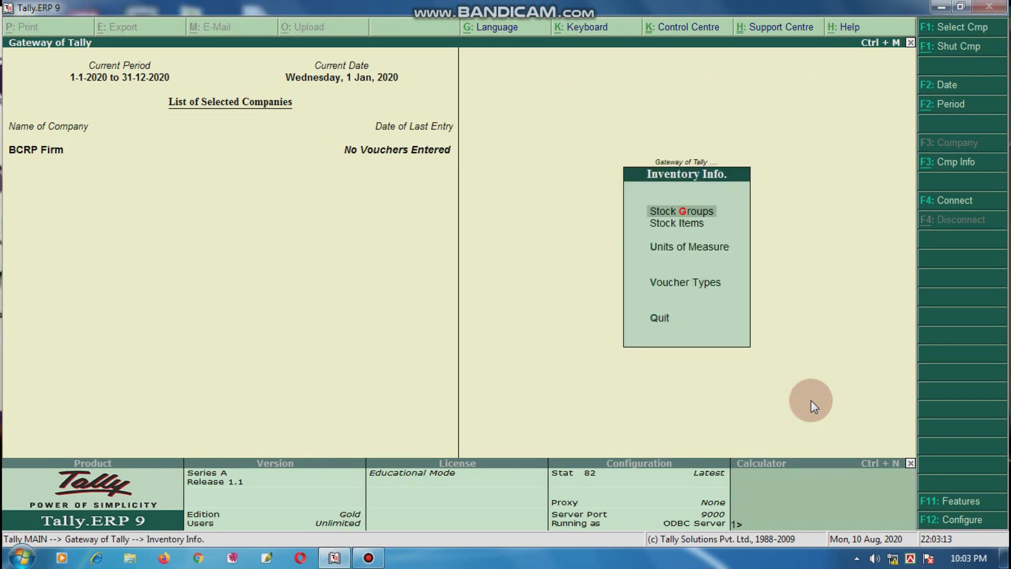
key(Down)
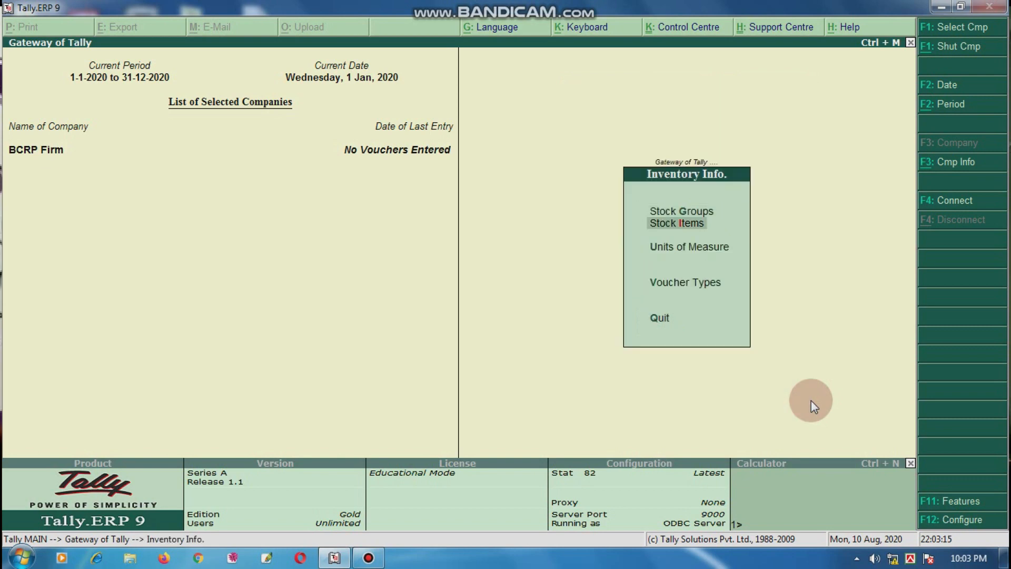
key(Return)
key(Return)
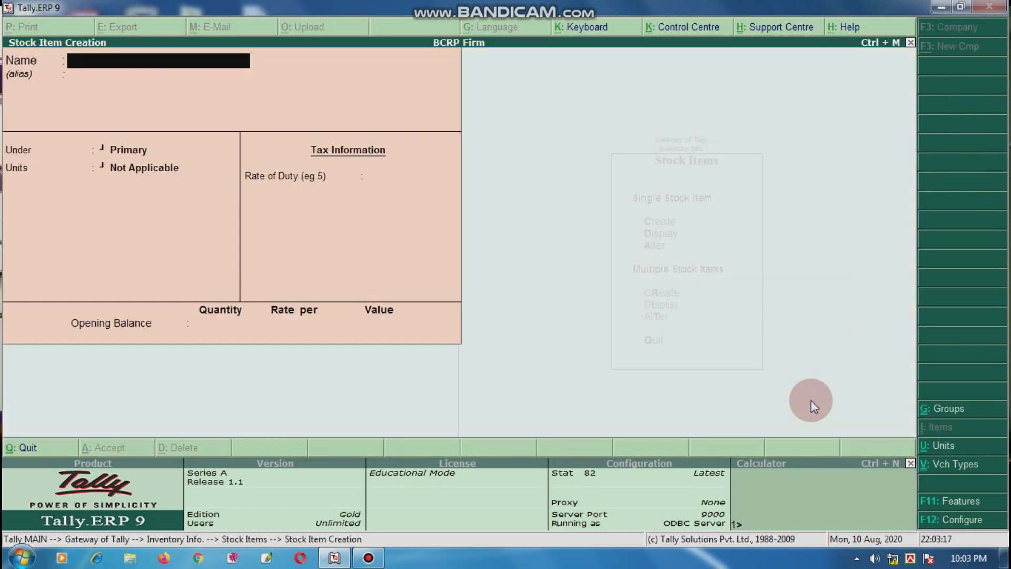
text(Mask- KN-95- Blue)
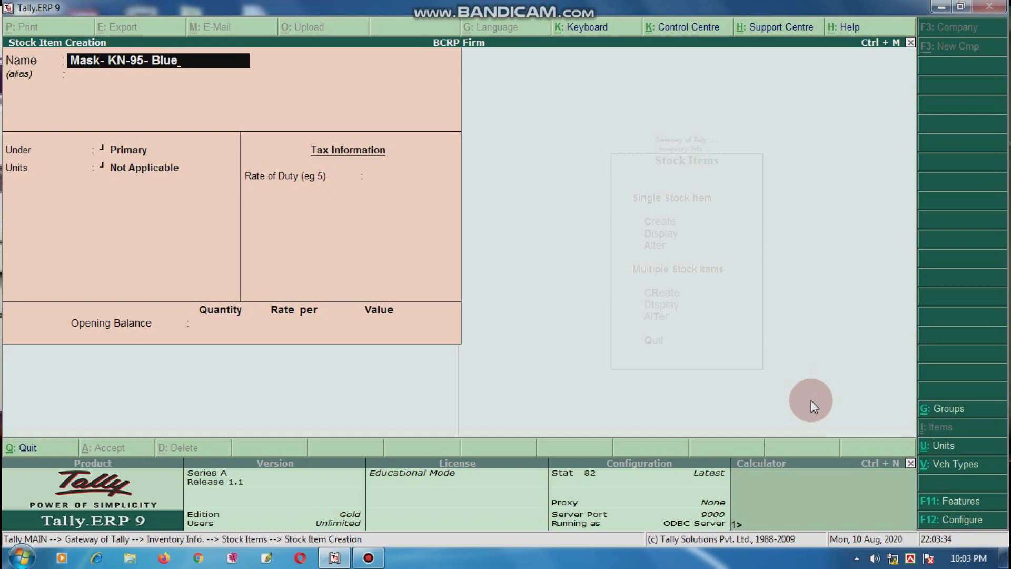
key(Return)
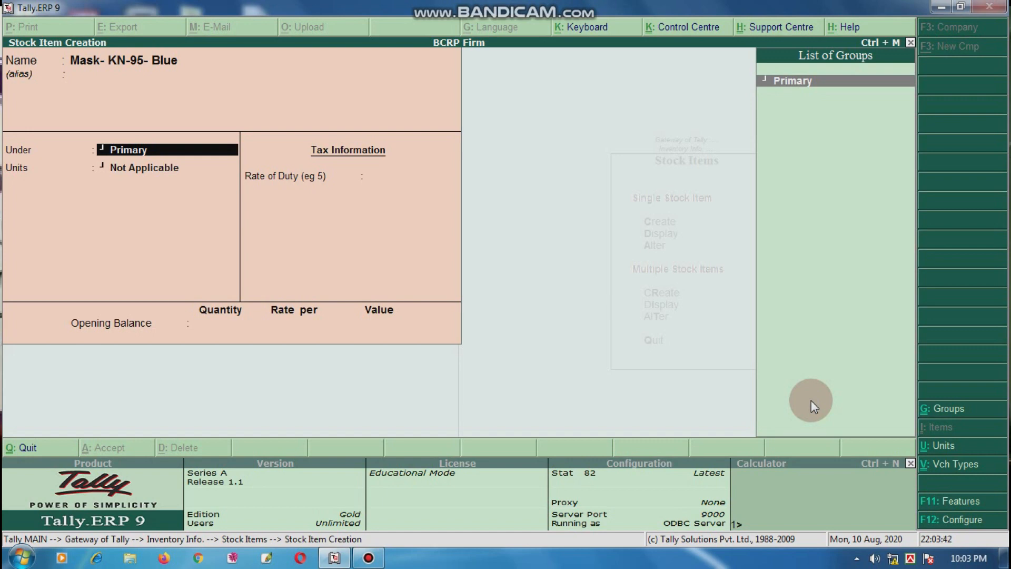
Create a stock group named Mask Group under Primary and assign the KN-95 mask item to it
key(alt+c)
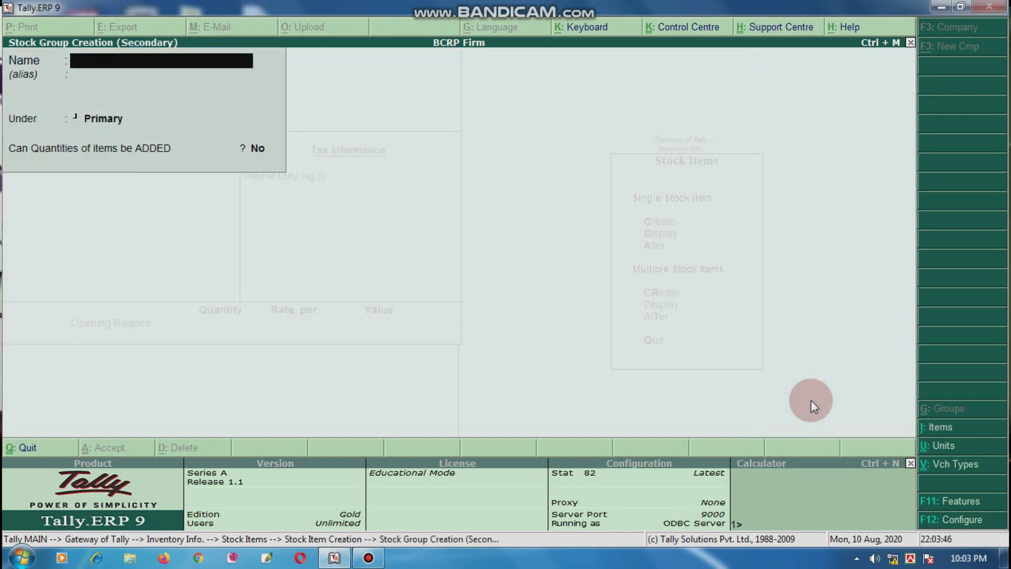
text(Mask Group)
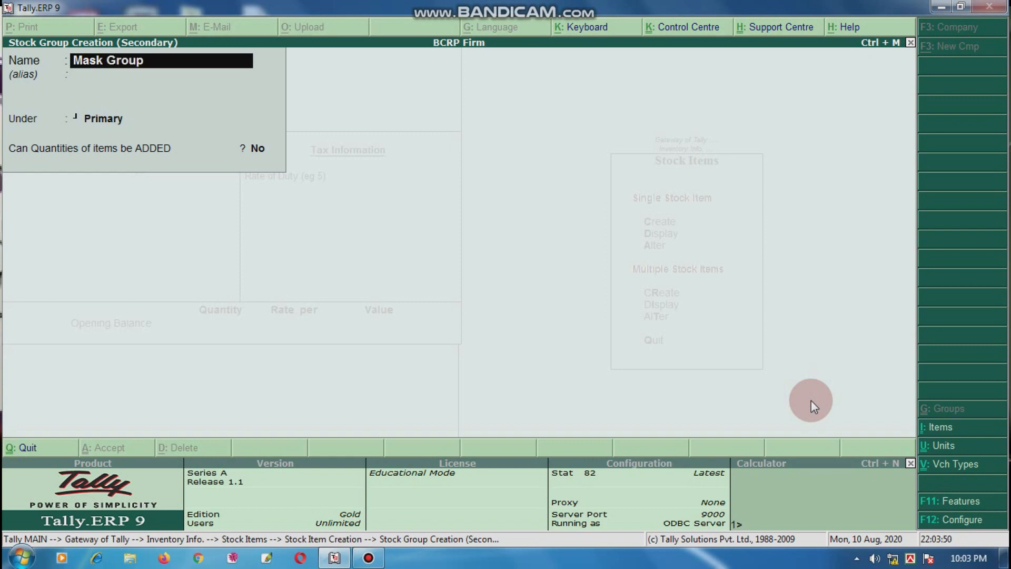
key(Return)
key(Return)
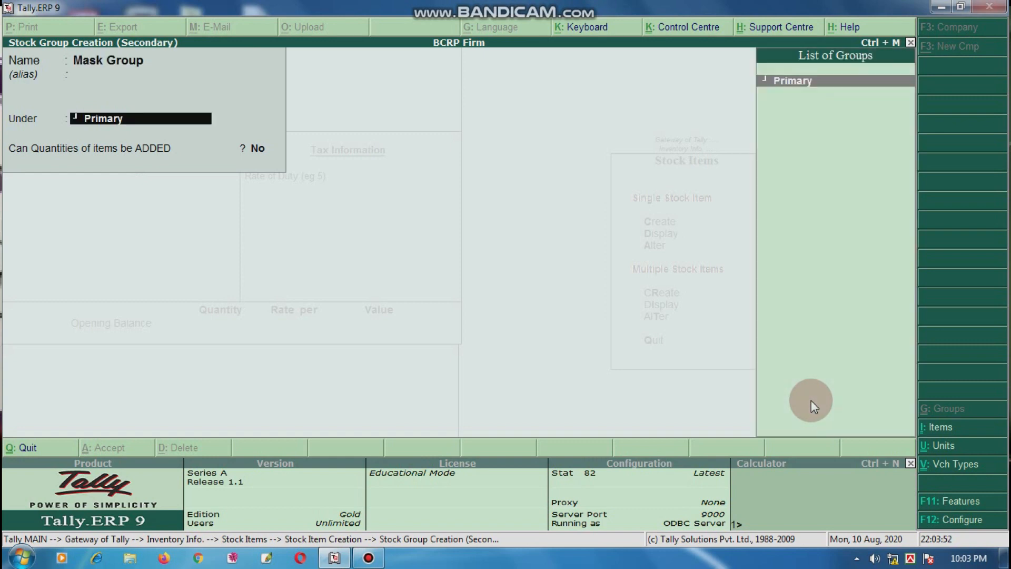
key(Return)
key(Return)
key(Return)
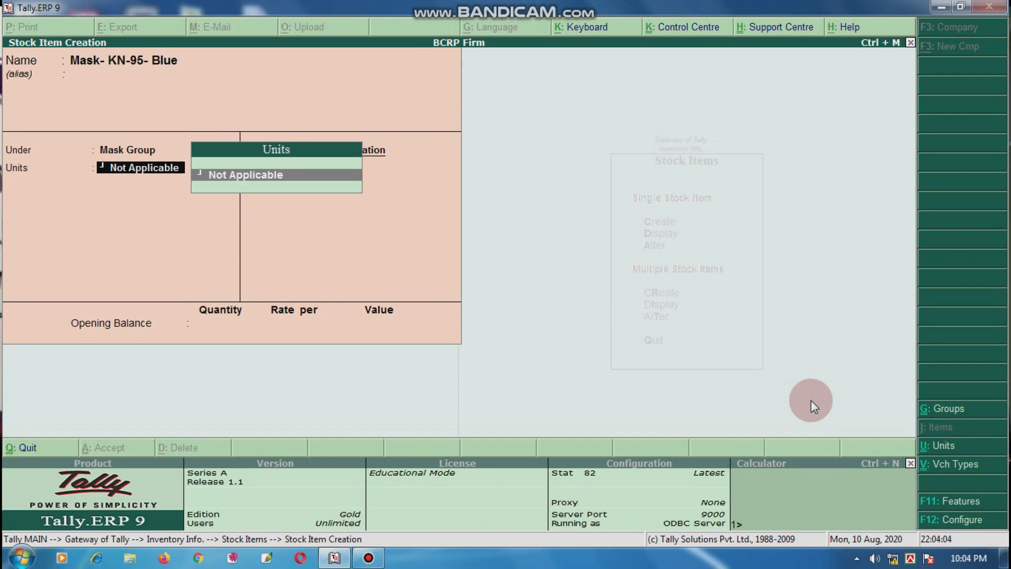
Create a simple unit with symbol Ps, formal name Pieces and 2 decimal places for the stock item
key(alt+c)
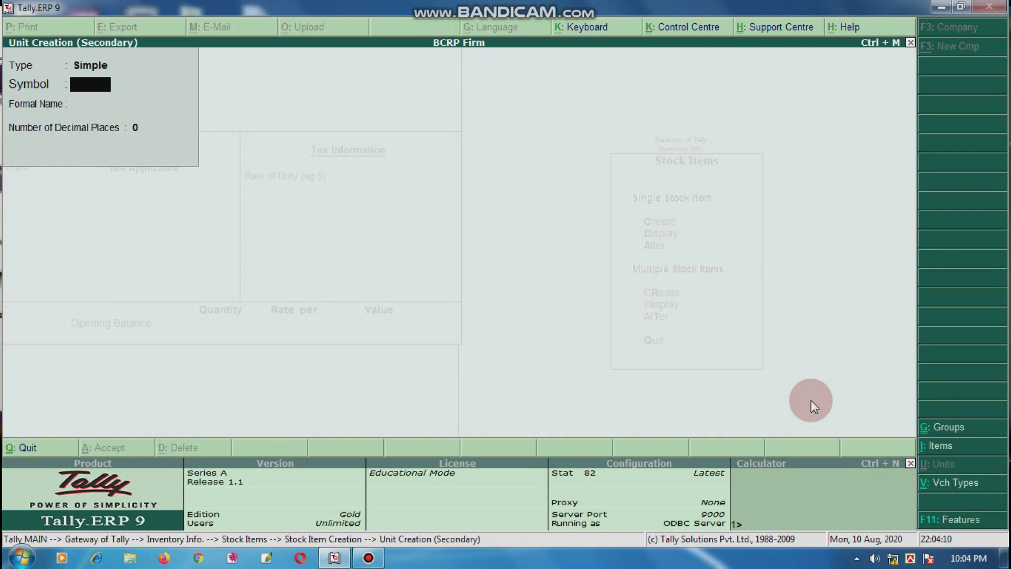
text(Ps)
key(Return)
text(Pieces)
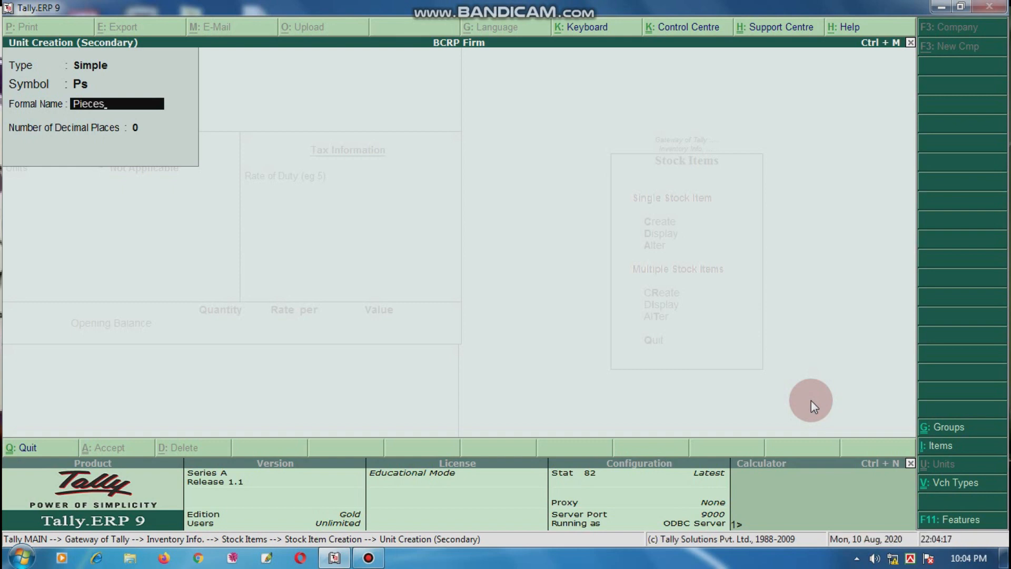
key(Return)
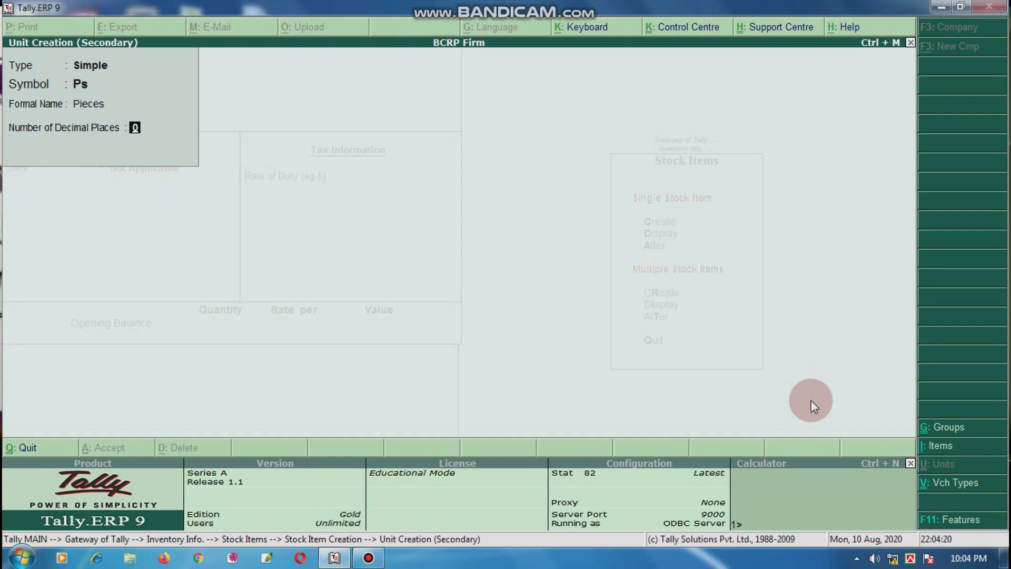
text(2)
key(Return)
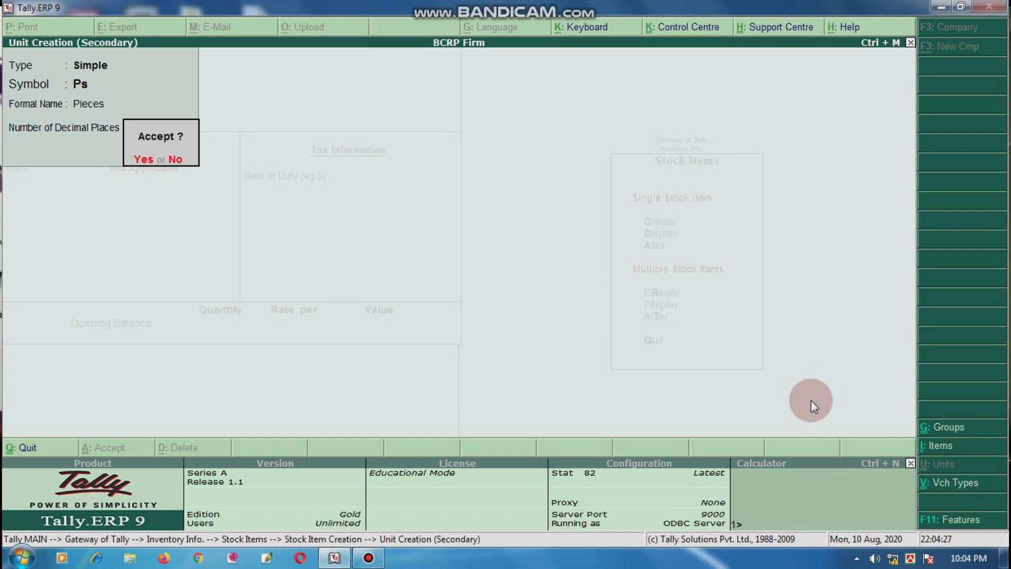
key(Return)
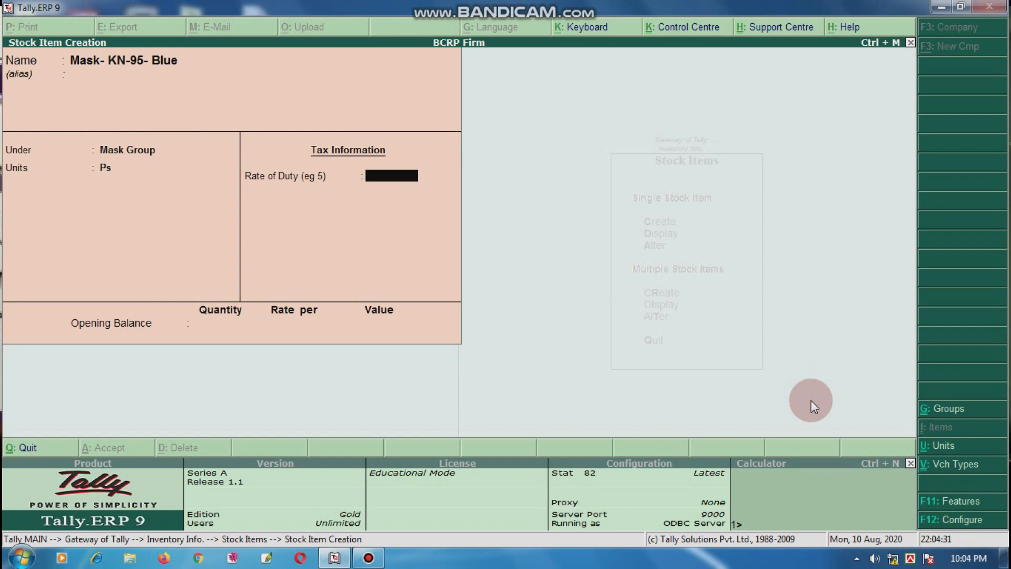
Save the KN-95 mask stock item with a duty rate of 0 and no opening balance
key(Return)
key(Return)
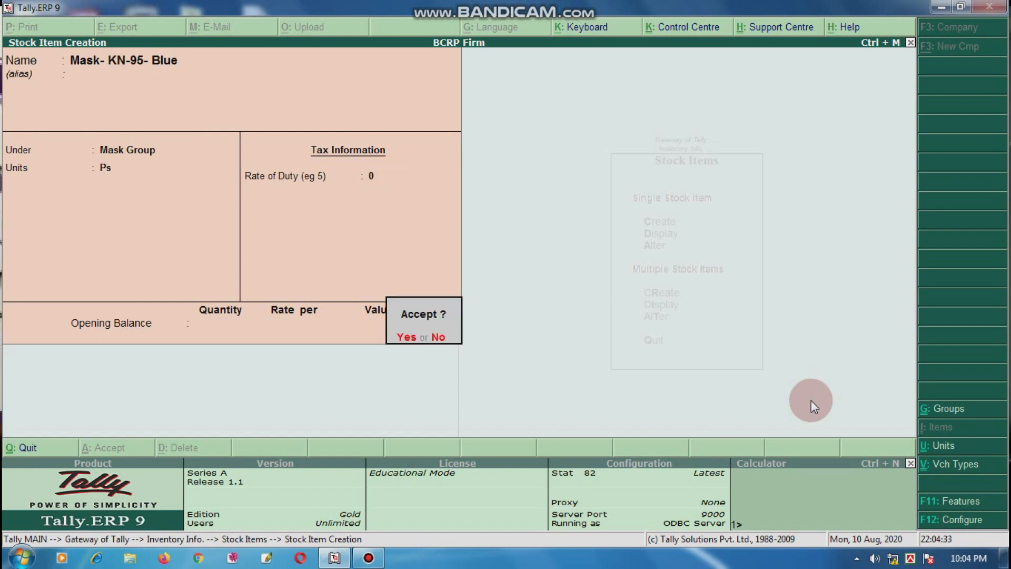
key(Return)
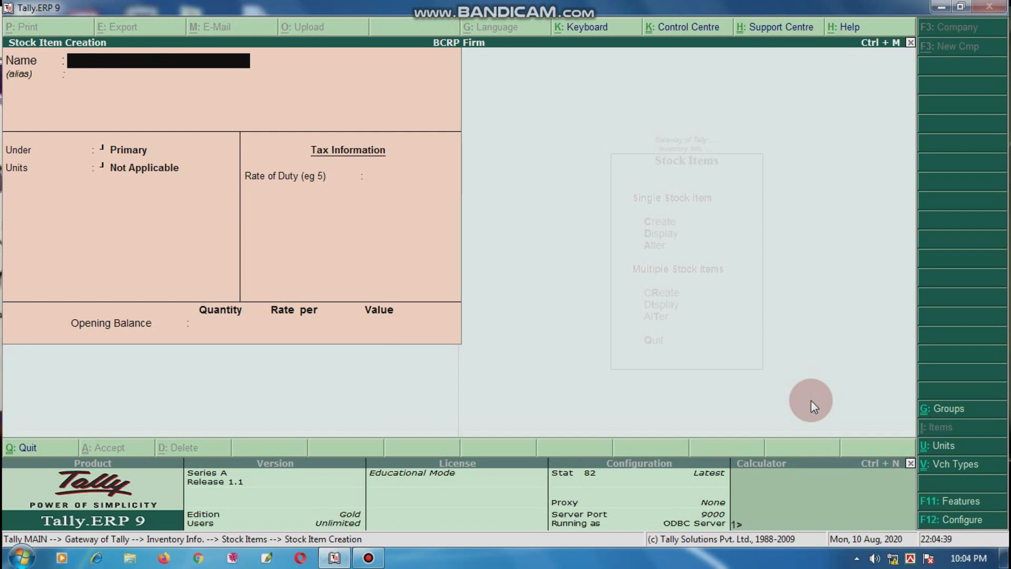
Create the stock item Mask- Surgical- China under Mask Group with unit Ps, save it without an opening balance, and leave the inventory masters
text(Mask- Surgical- China)
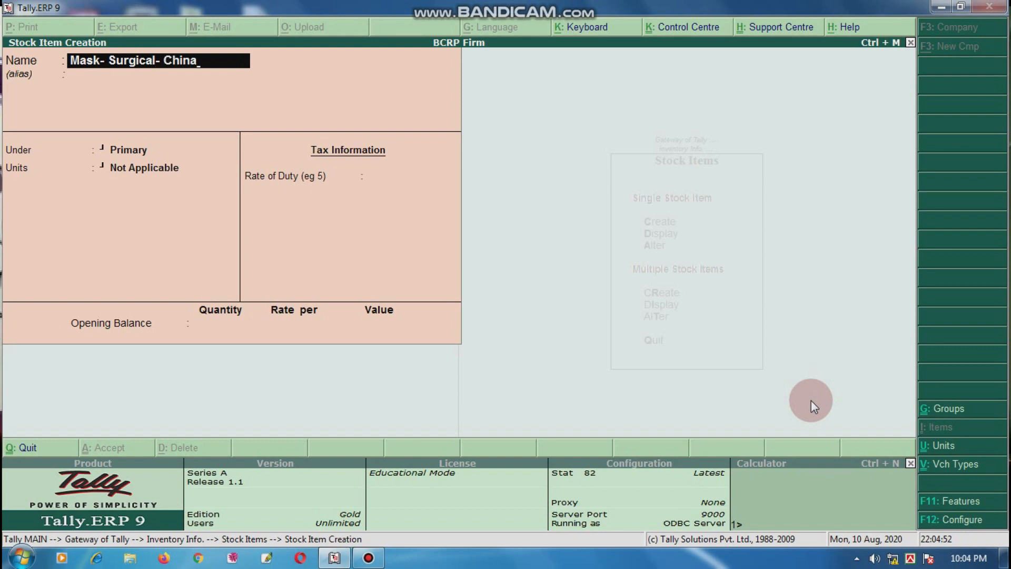
key(Return)
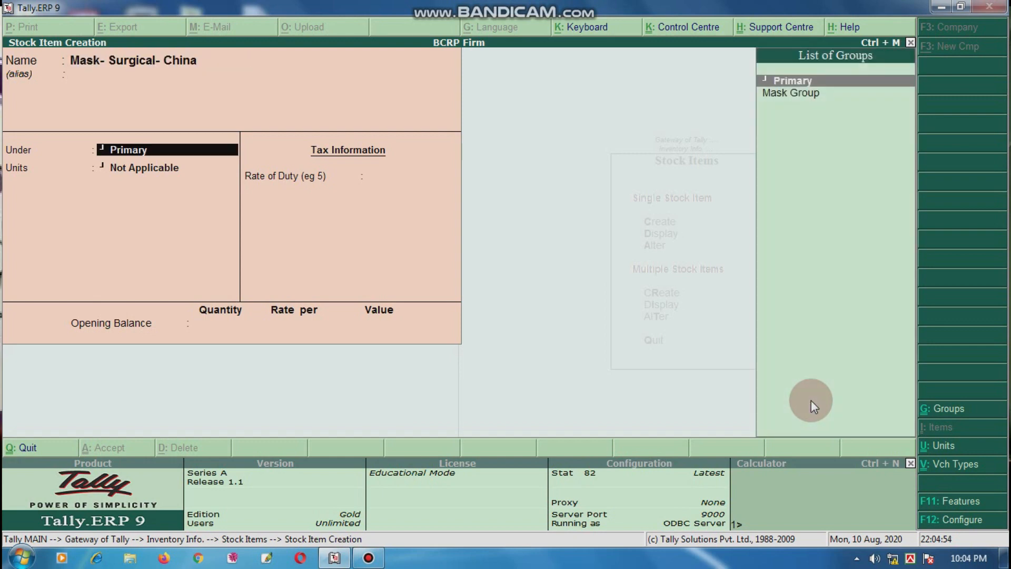
key(Down)
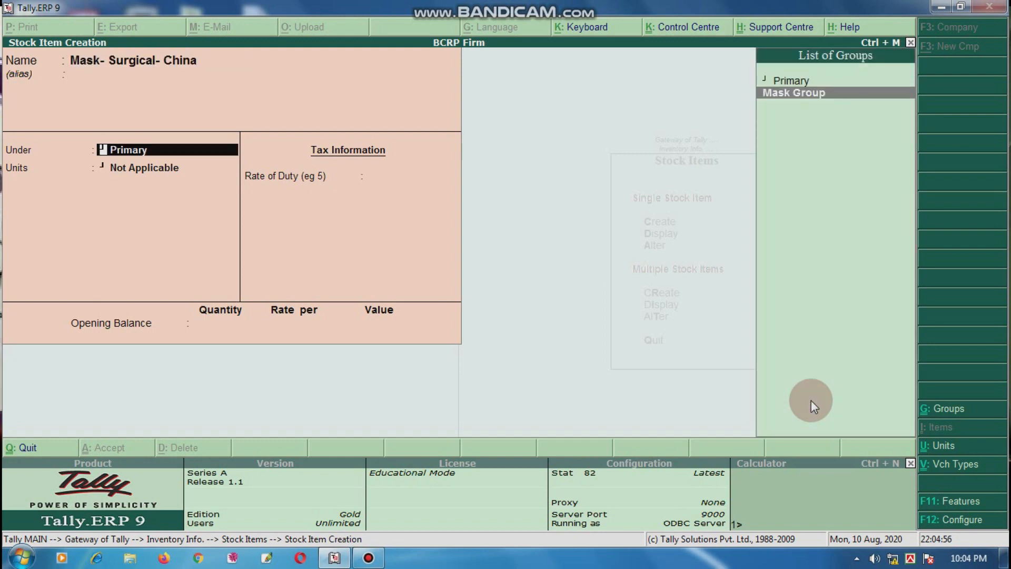
click(797, 99)
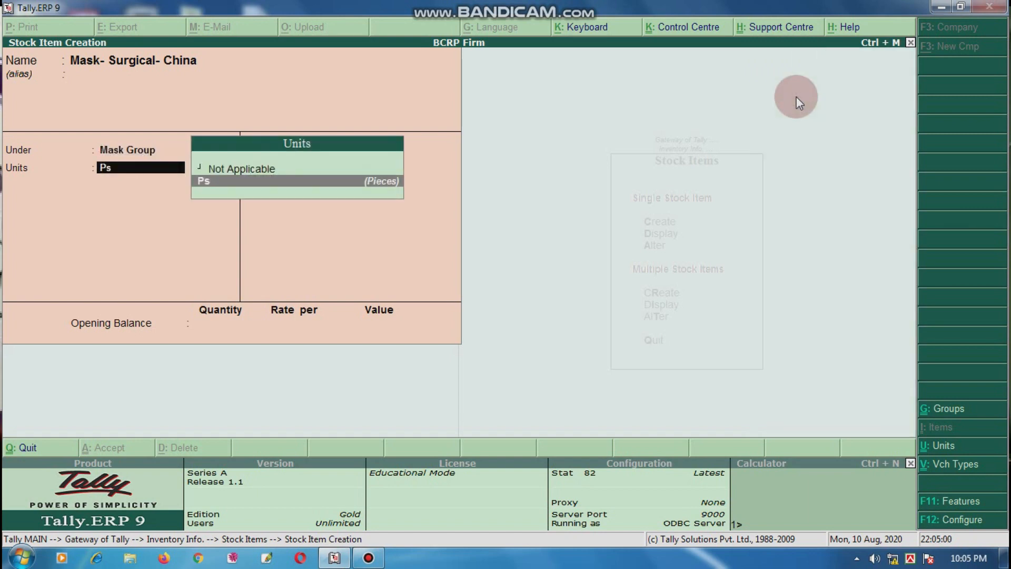
key(Return)
key(Return)
key(Return)
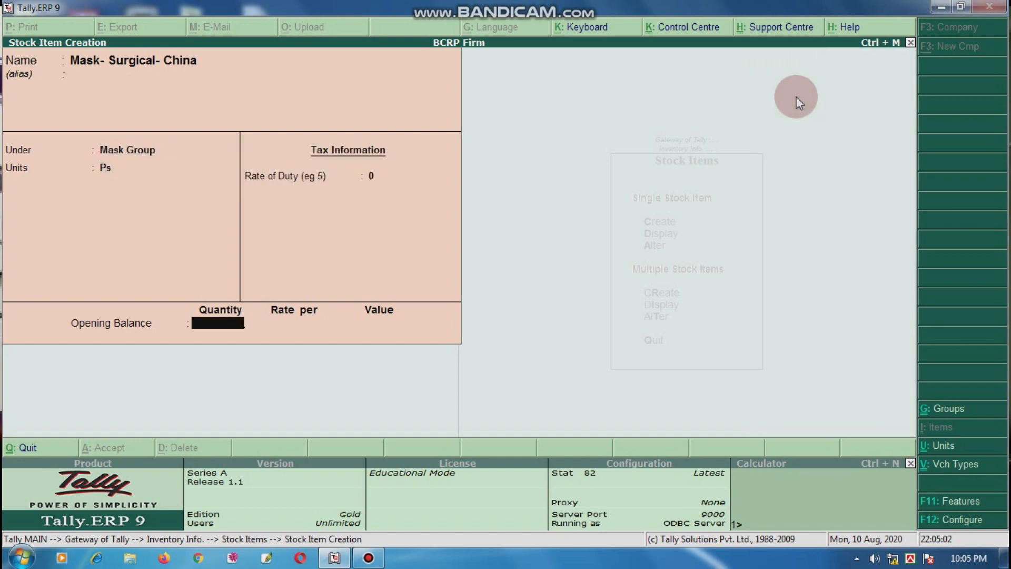
key(Return)
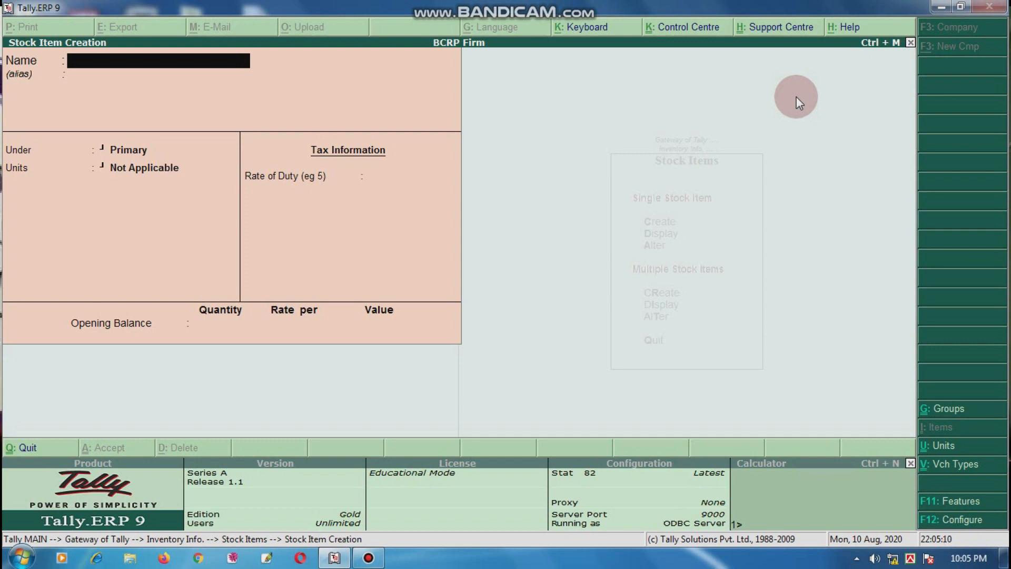
key(Escape)
key(Escape)
key(Escape)
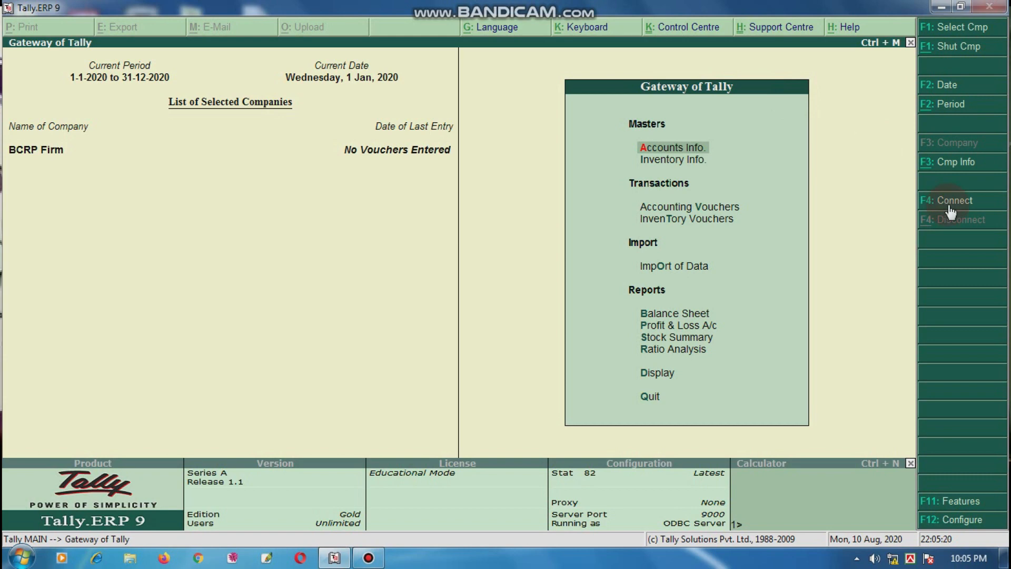
Open accounting voucher creation for the company
key(Down)
key(Down)
key(Down)
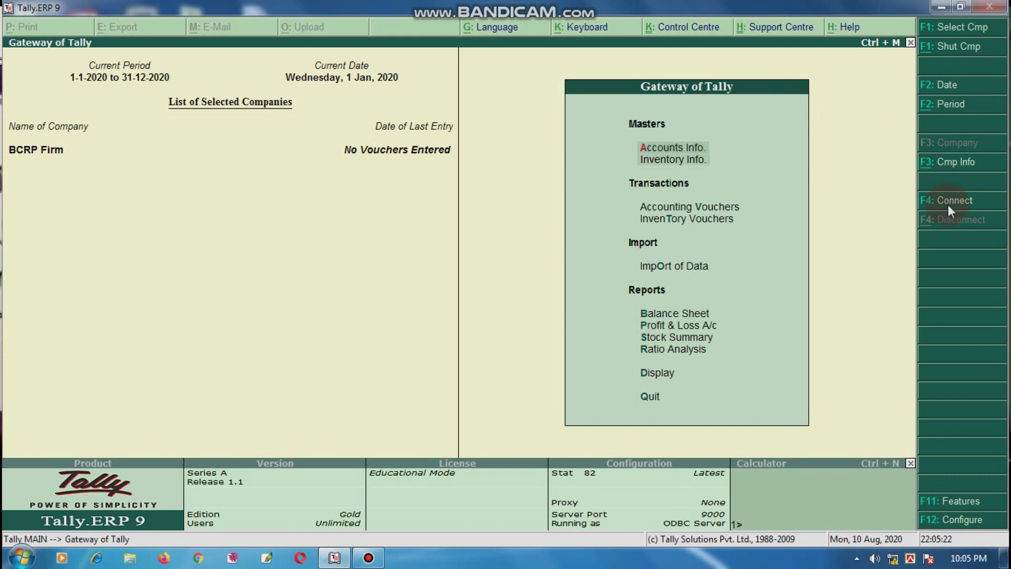
key(Up)
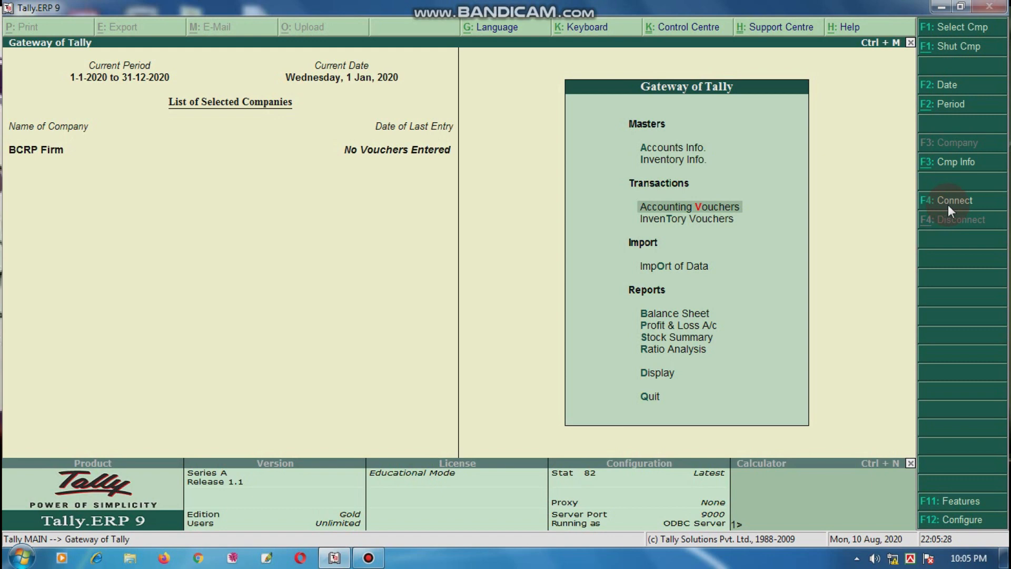
key(Return)
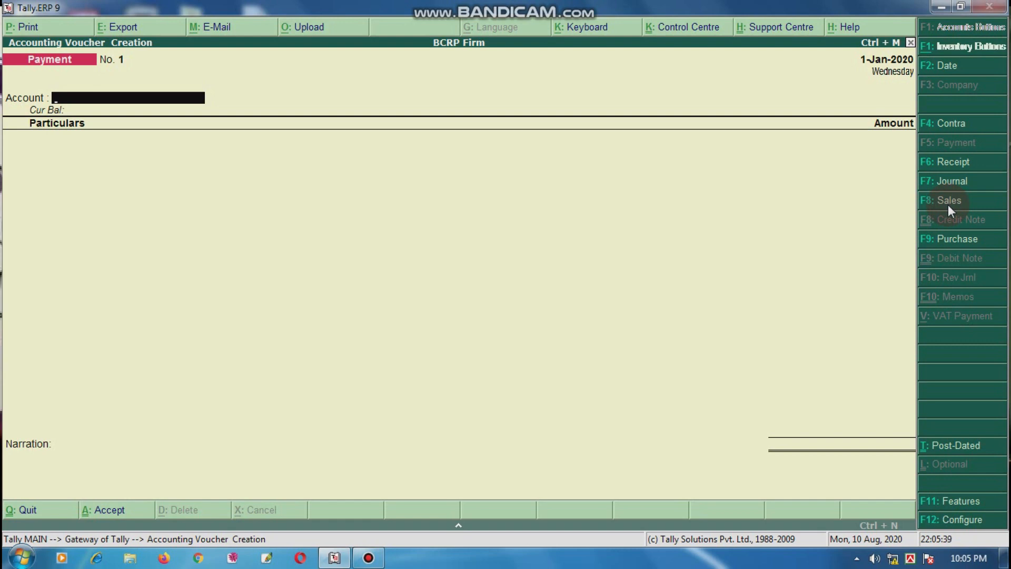
In the payment voucher configuration, disable single entry mode and enable using payment as contra and Cr/Dr instead of To/By
click(962, 519)
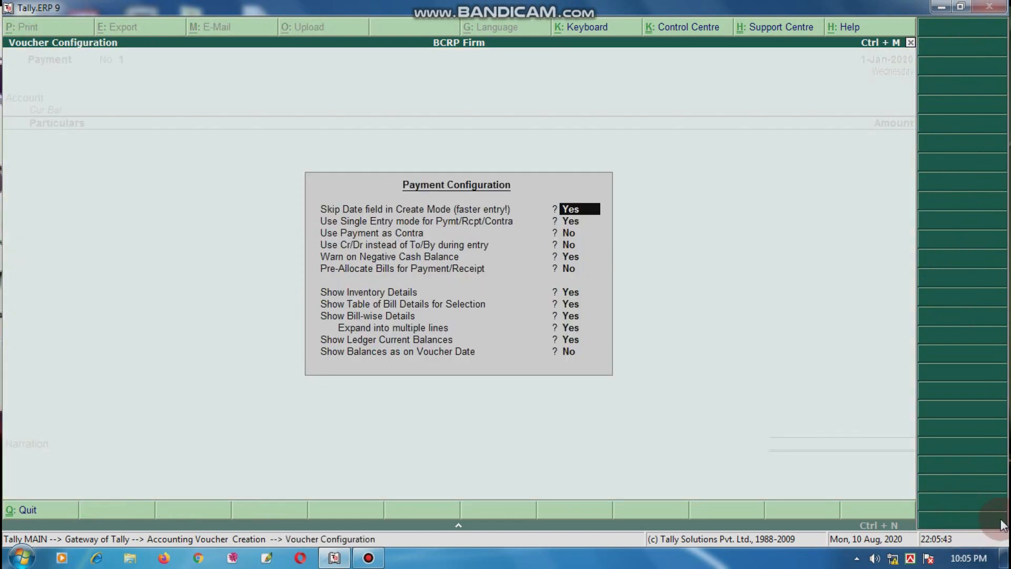
key(Return)
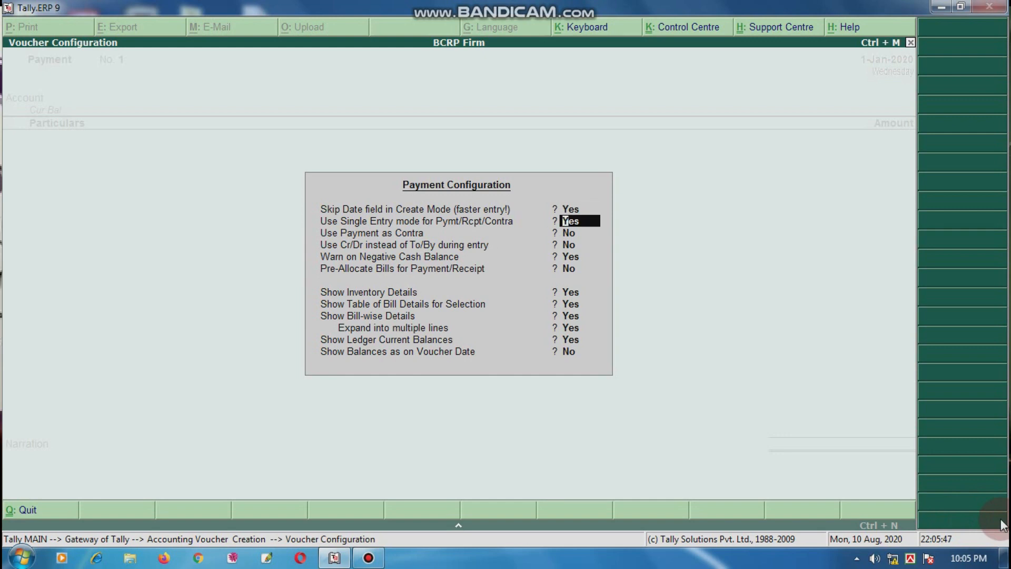
key(n)
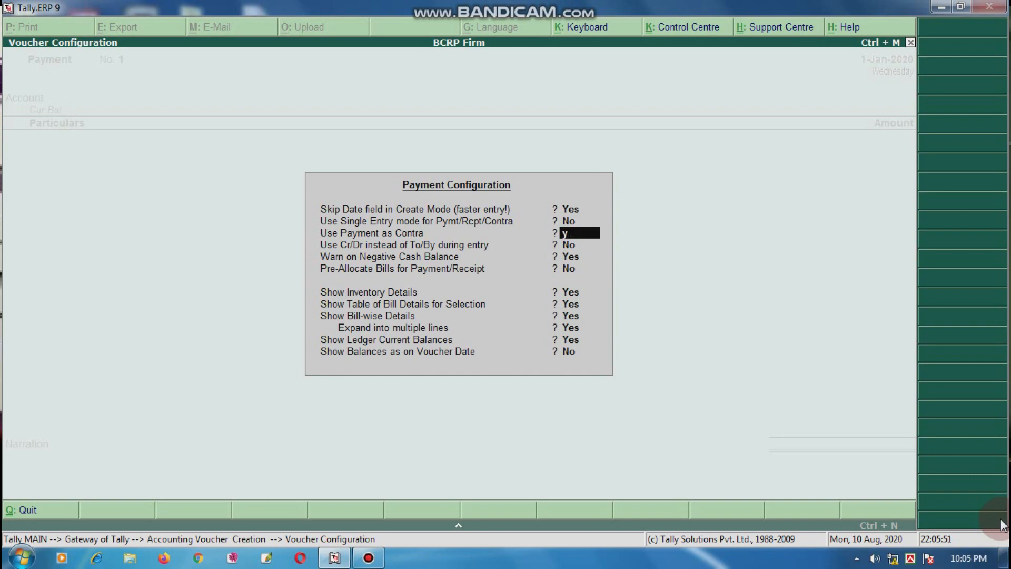
key(y)
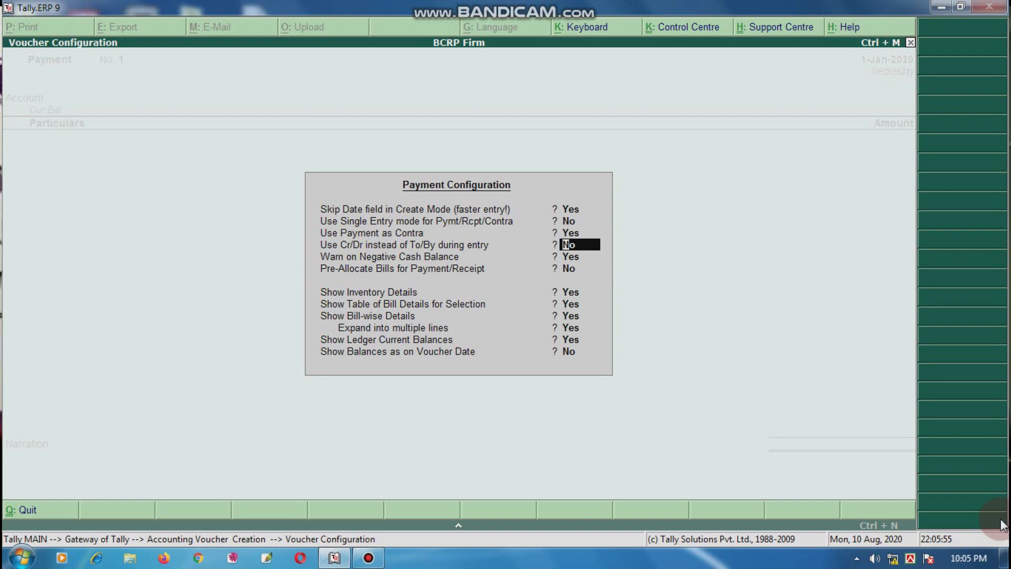
key(y)
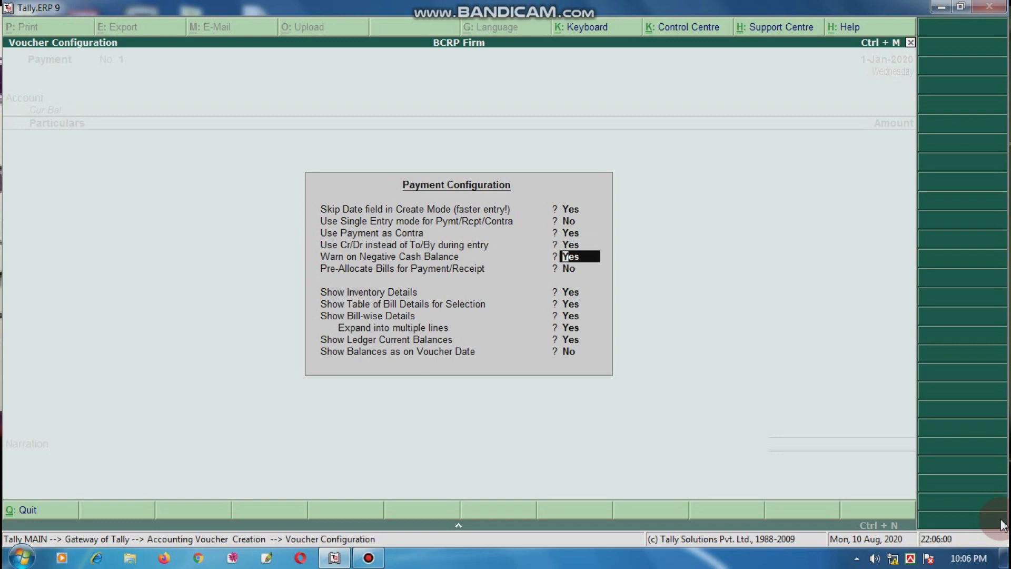
Enable pre-allocating bills for payment/receipt, keep the remaining payment options as they are, and save the configuration
key(Return)
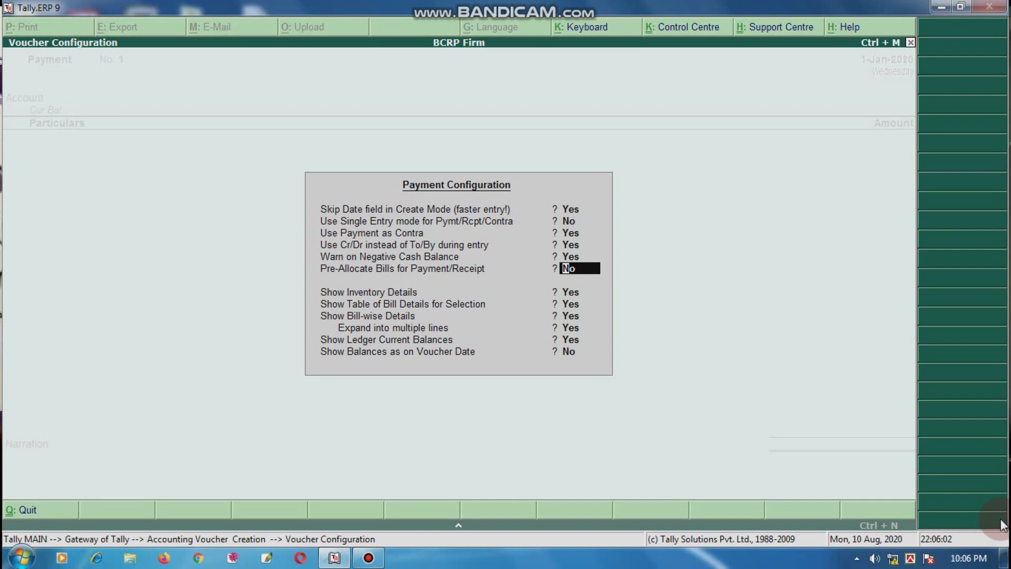
key(y)
key(Return)
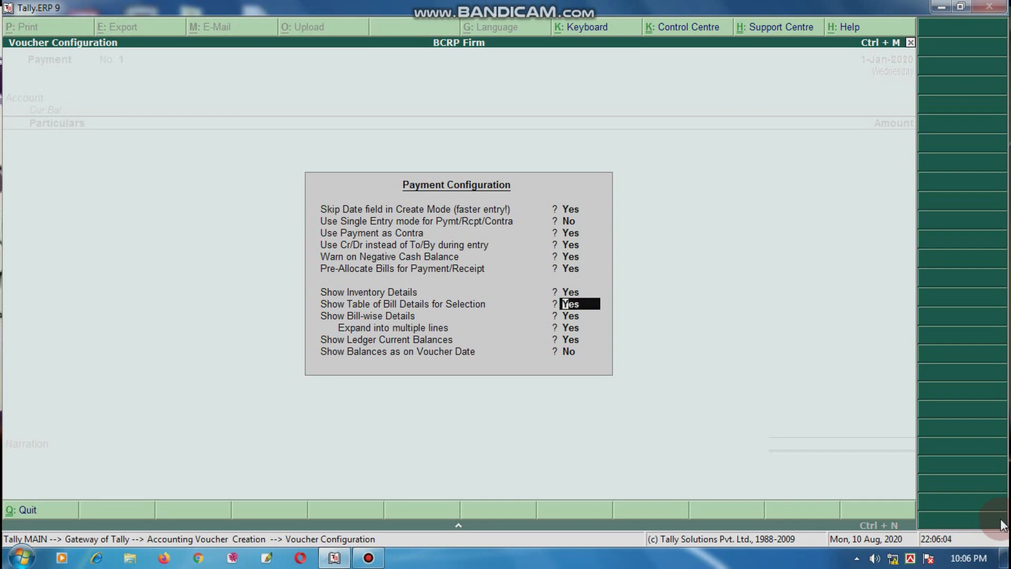
key(Return)
key(Return)
key(Return)
key(Return)
key(Return)
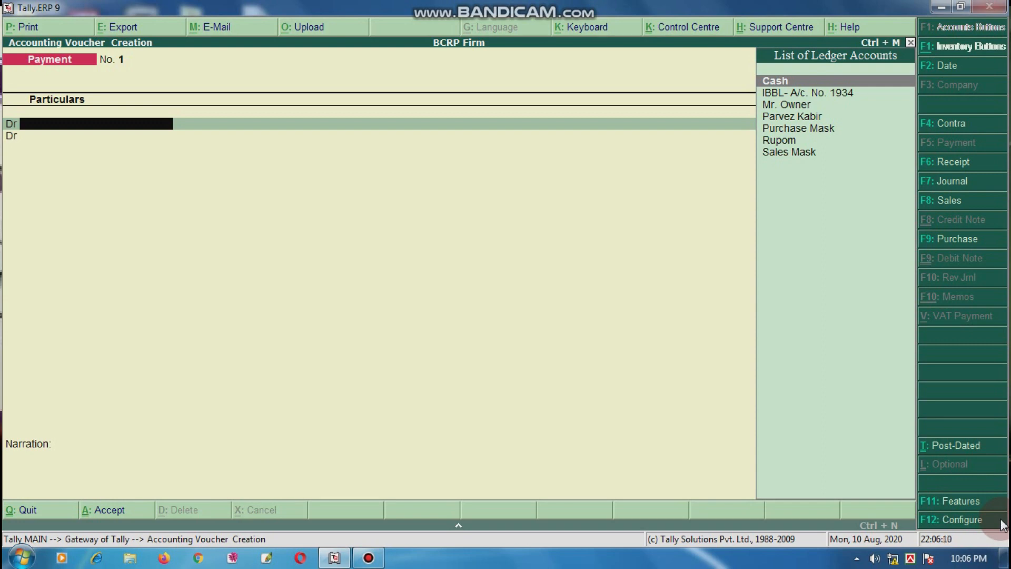
Start a receipt voucher and credit the Mr. Owner ledger with 100000
key(F6)
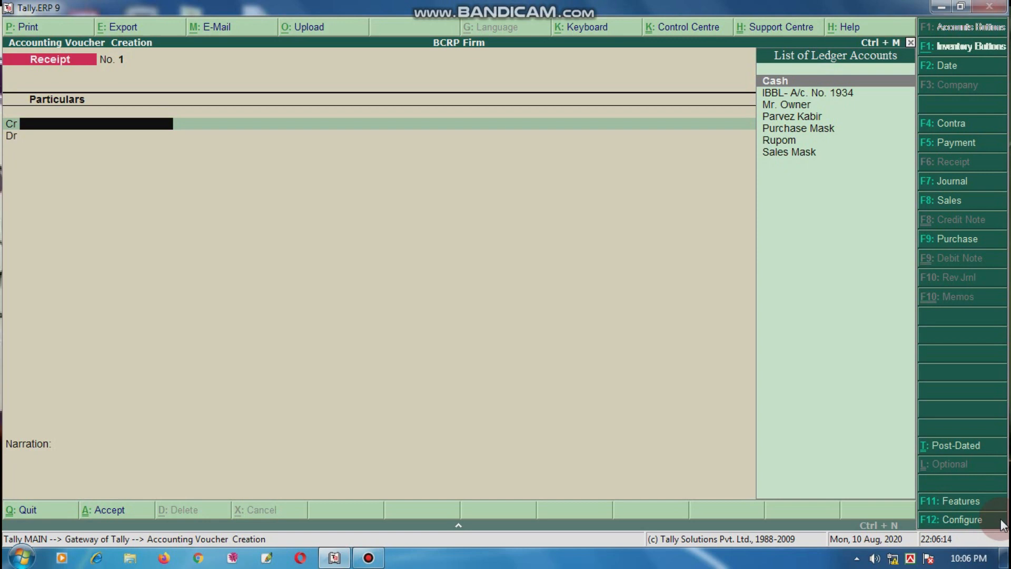
key(Down)
key(Down)
key(Down)
key(Down)
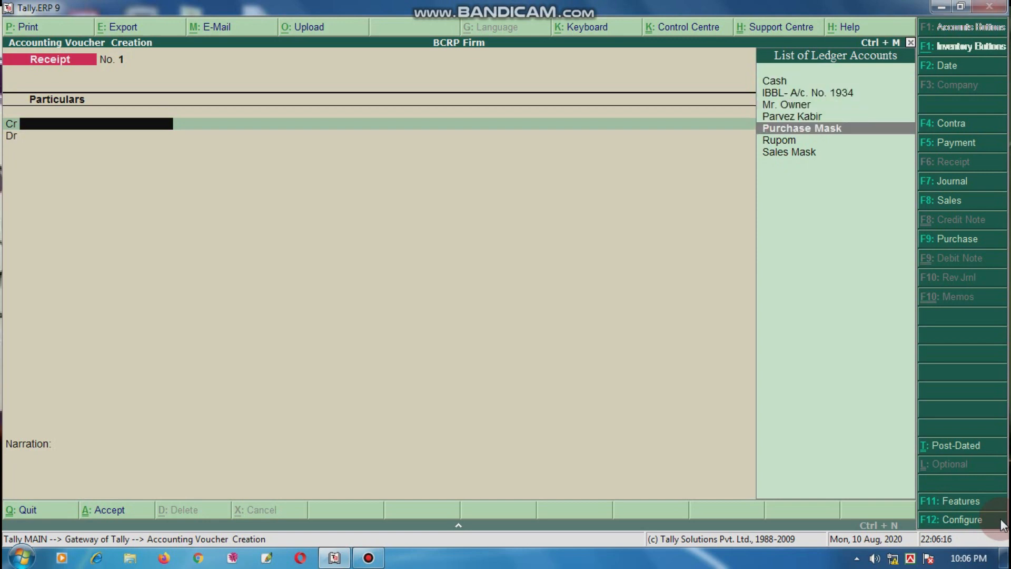
key(Up)
key(Up)
key(Return)
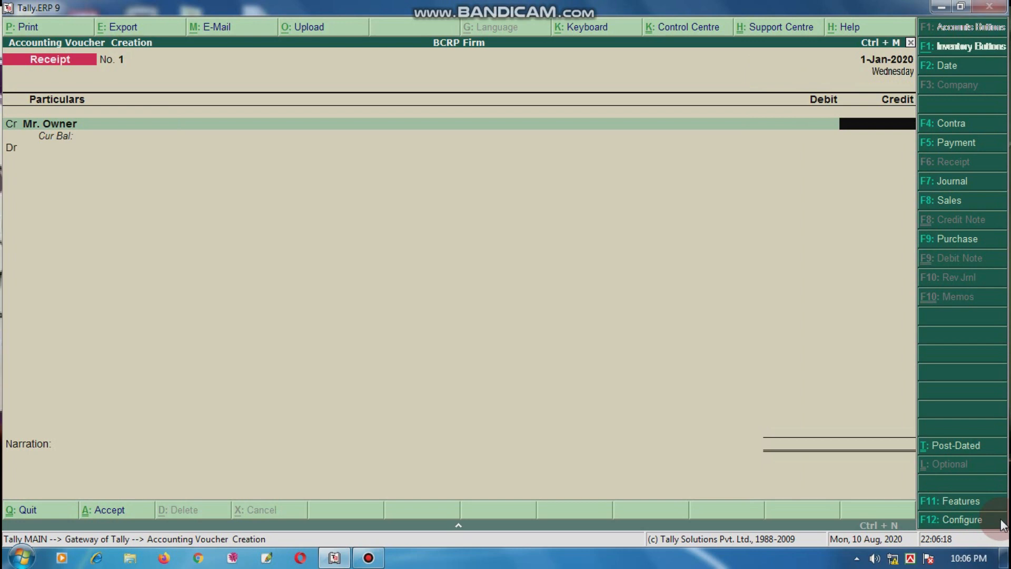
text(100000)
key(Return)
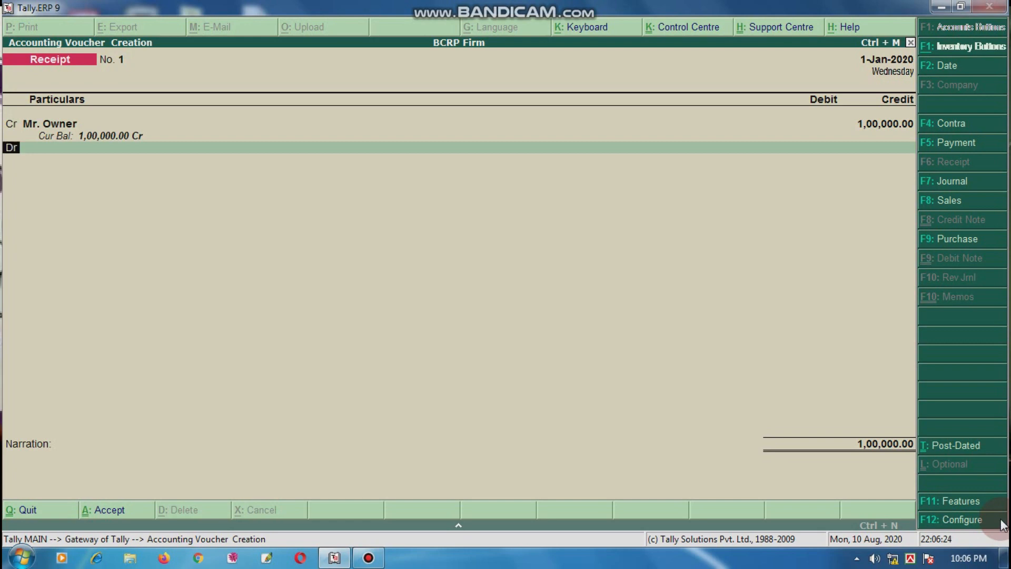
Debit Cash with the full receipt amount, enter the narration "By hand", and save the receipt voucher
key(Return)
key(Return)
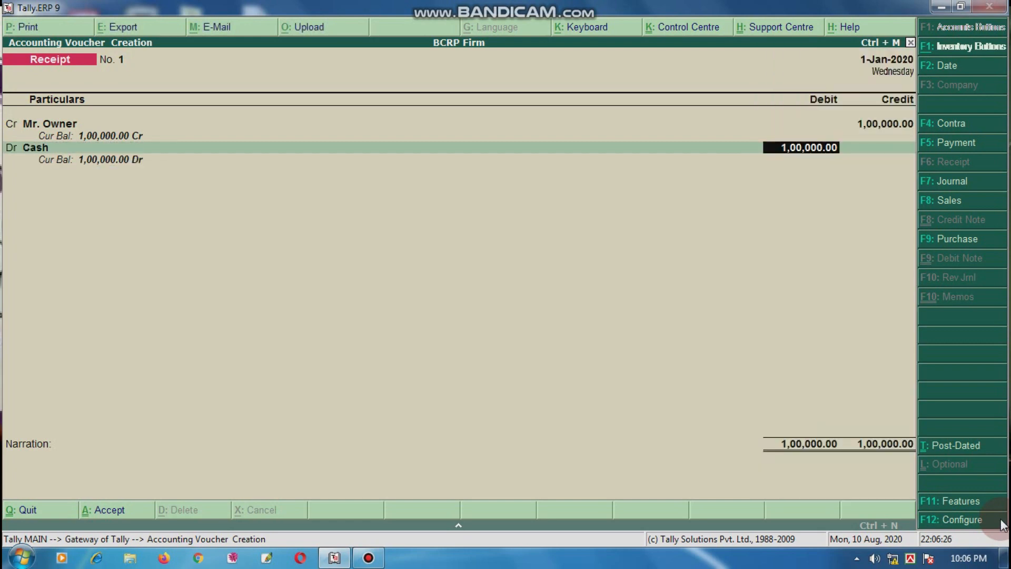
key(Return)
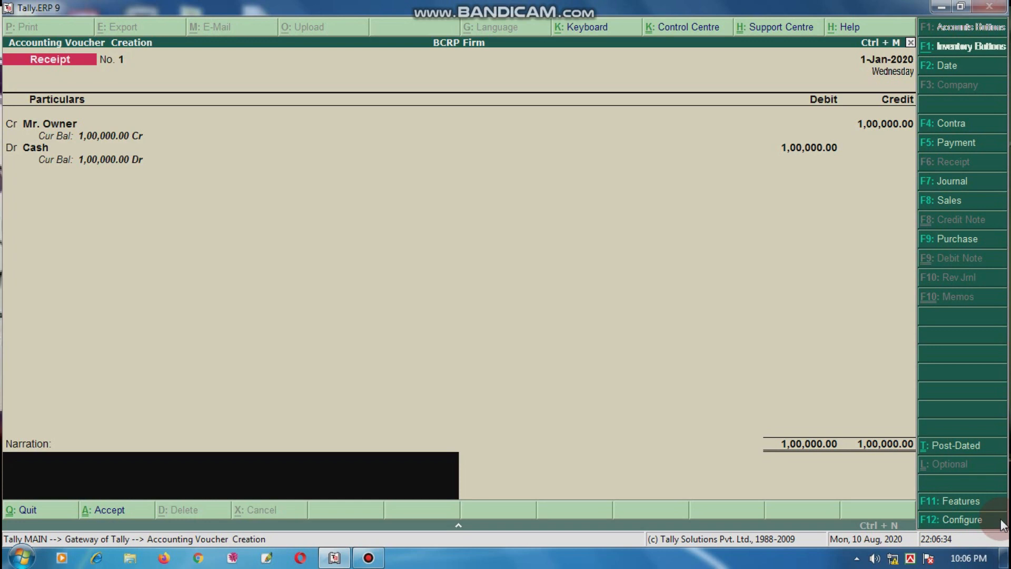
text(By hand)
key(Return)
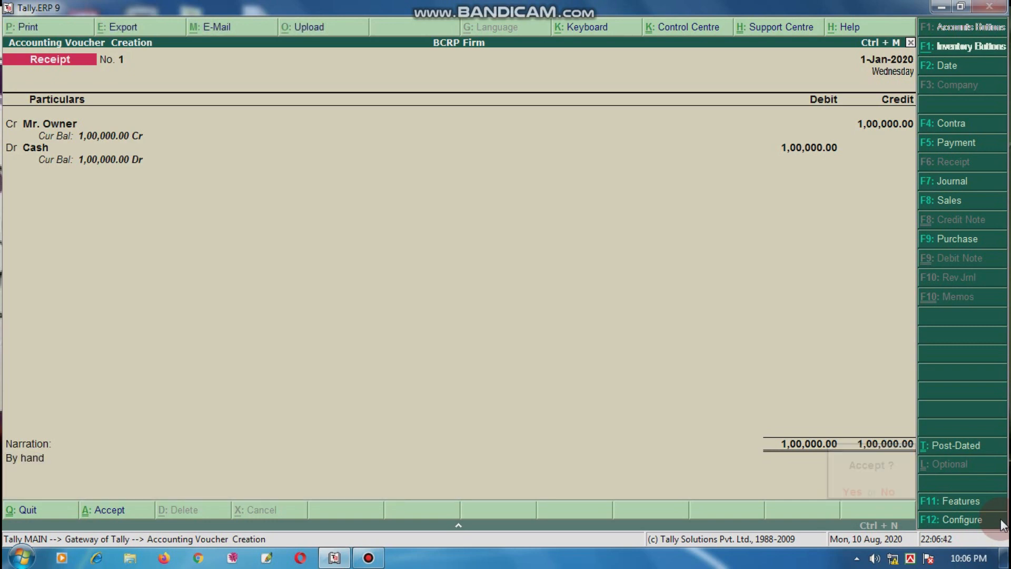
key(y)
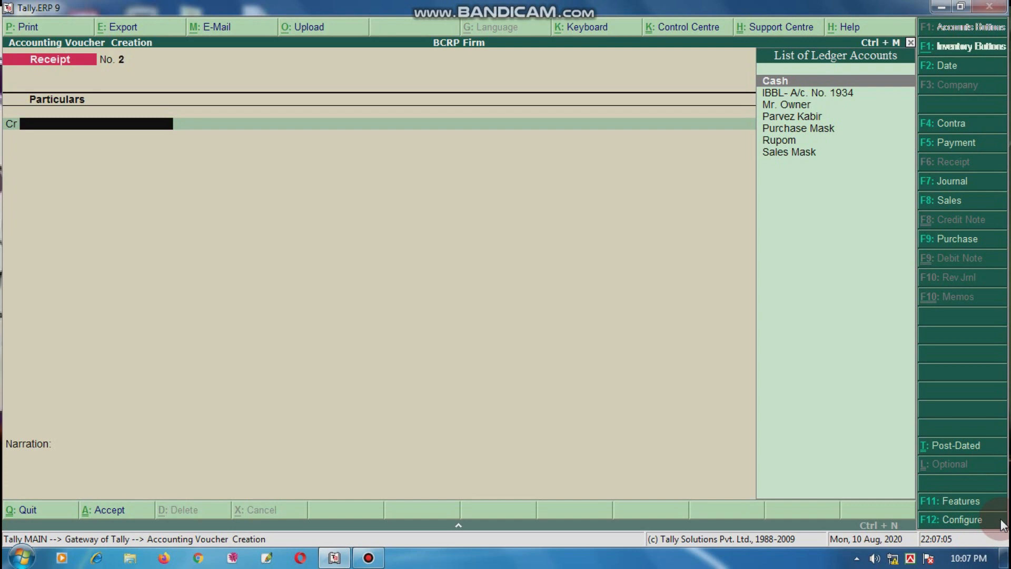
From a new payment voucher, create the ledger Furniture & Fixtures under Fixed Assets with inventory values not affected
click(954, 143)
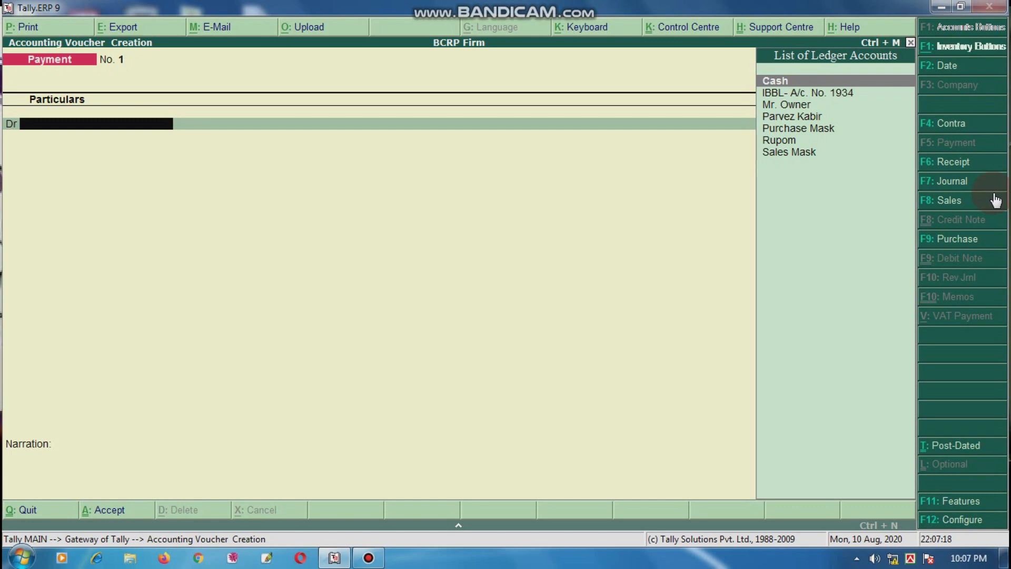
key(alt+c)
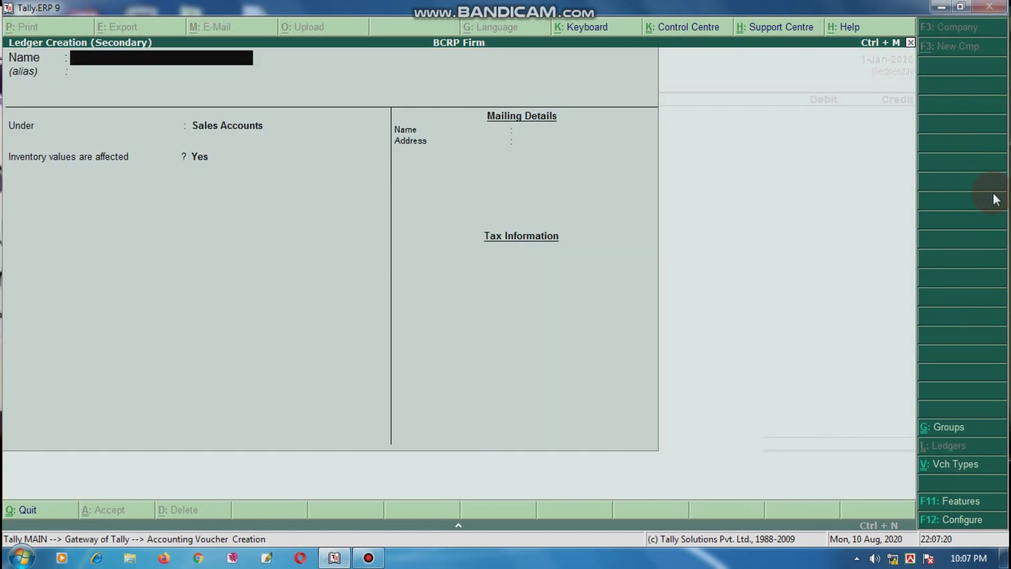
text(Furniture)
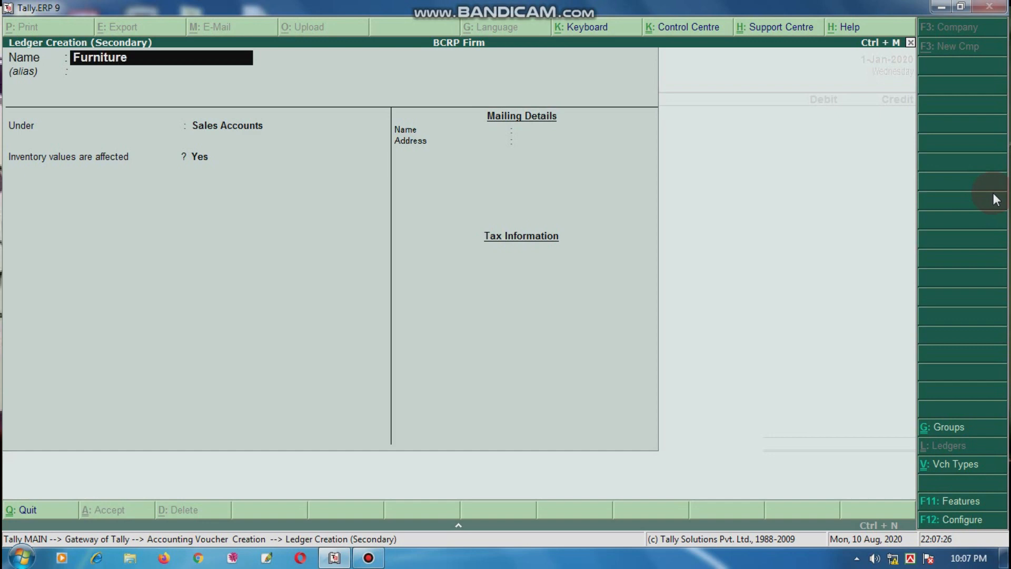
text( & fixtures)
key(Return)
key(Return)
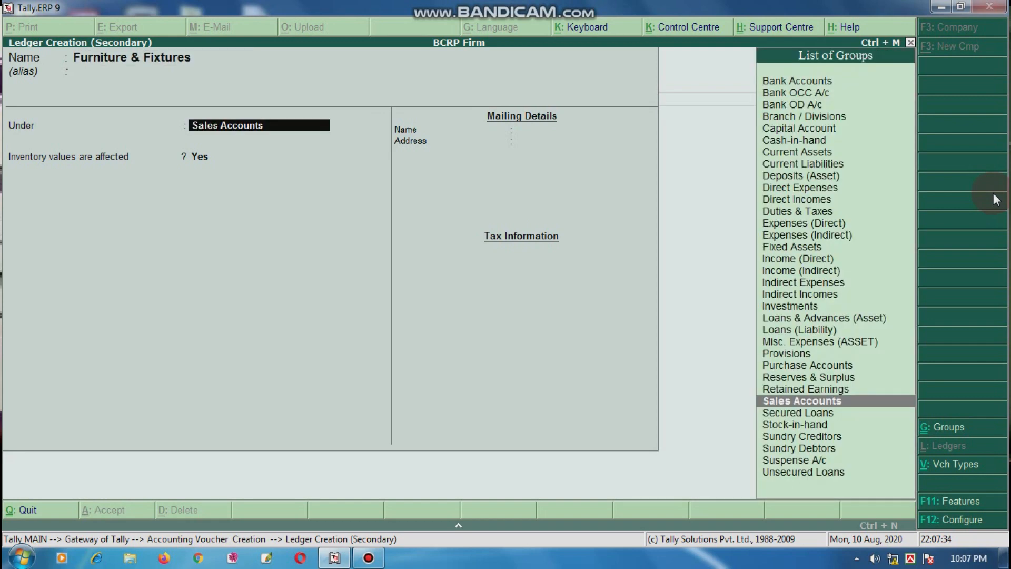
text(F)
key(Return)
key(n)
key(Return)
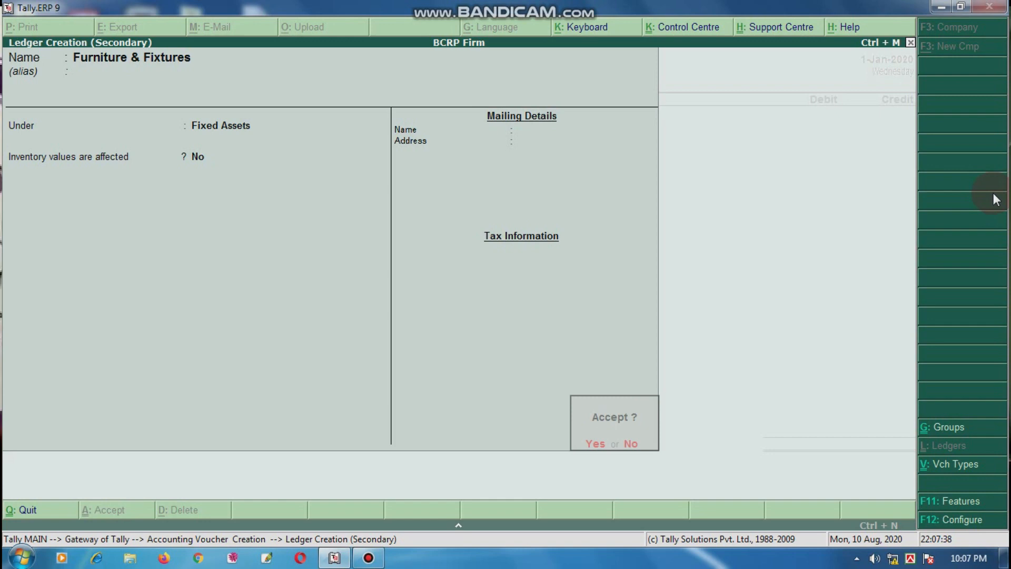
key(Return)
Debit Furniture & Fixtures with 10000, credit Cash for the same amount, and add the narration "Table- 1 ps" to the payment
text(10000)
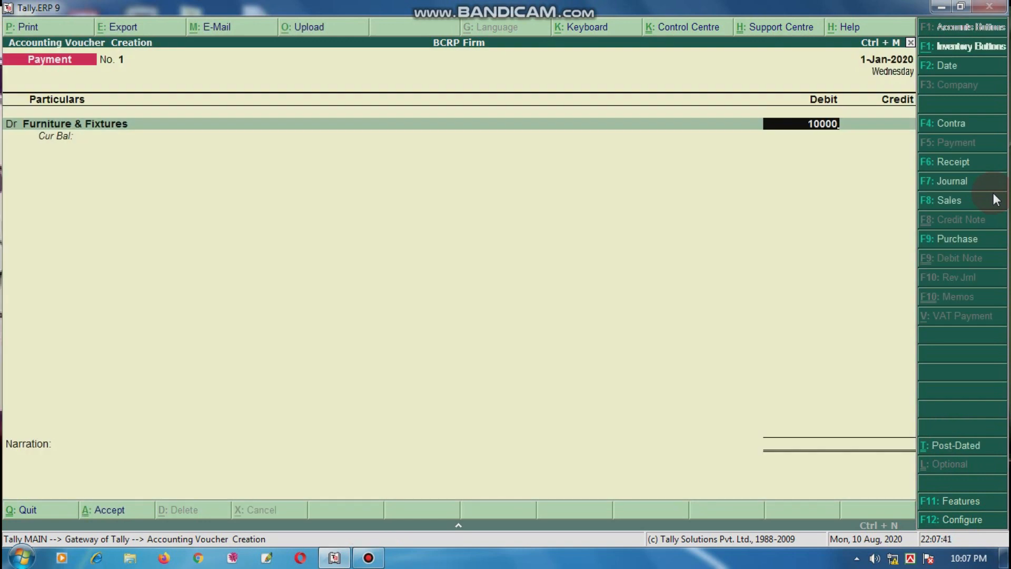
key(Return)
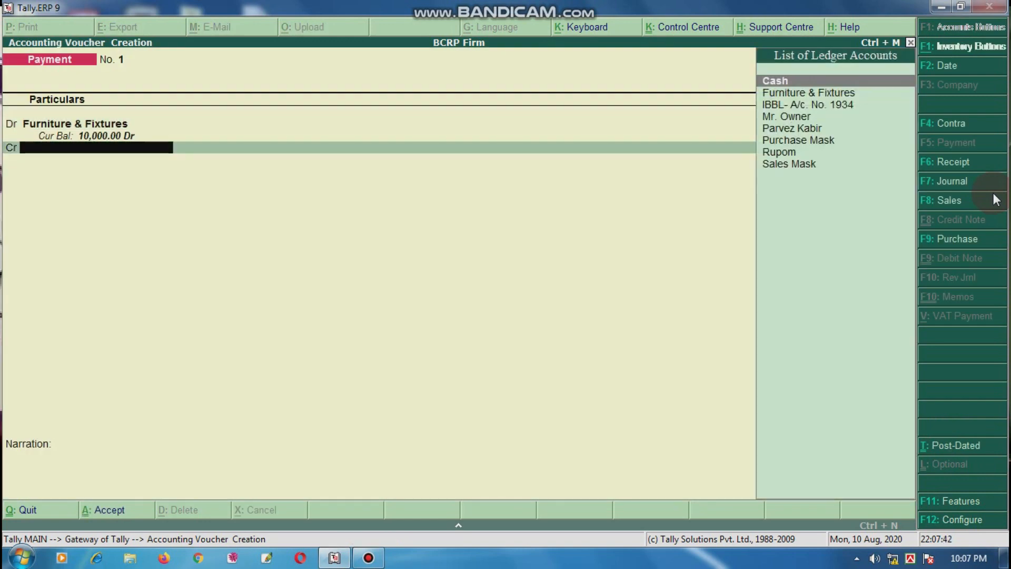
key(Return)
key(Return)
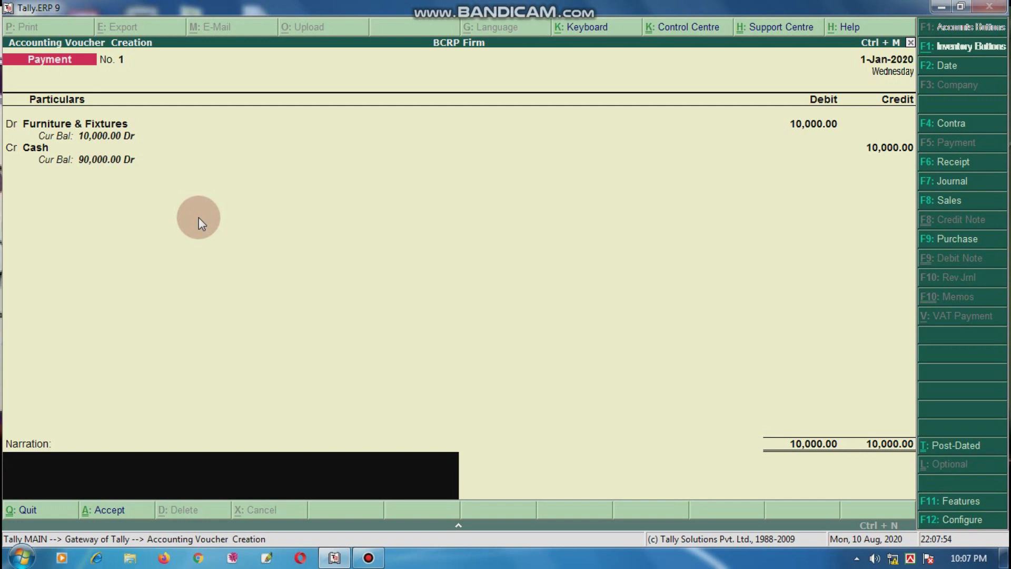
text(Table- 1 ps)
key(Return)
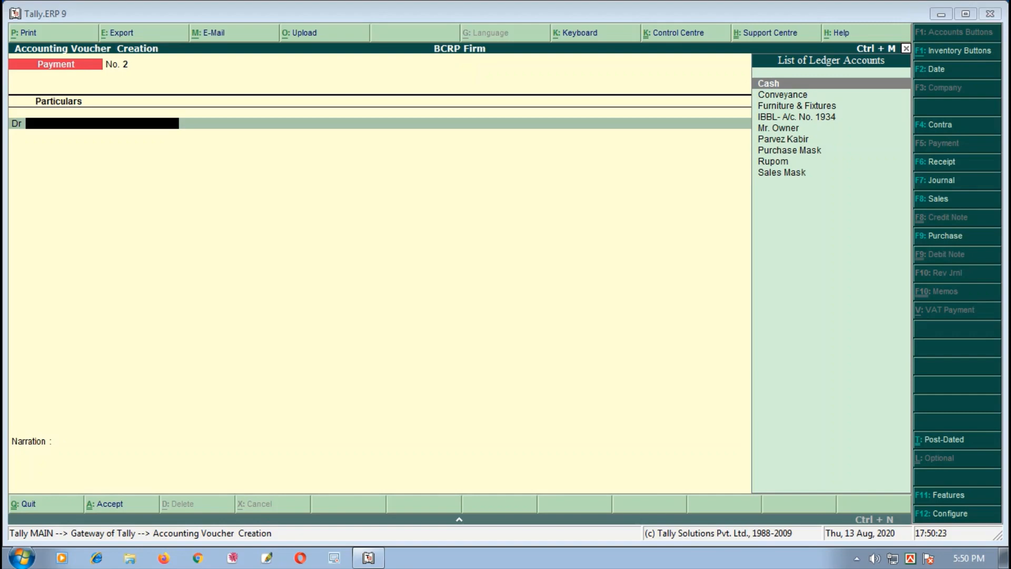
Start a purchase entry in voucher mode and credit the first supplier's personal ledger with 10000
key(F9)
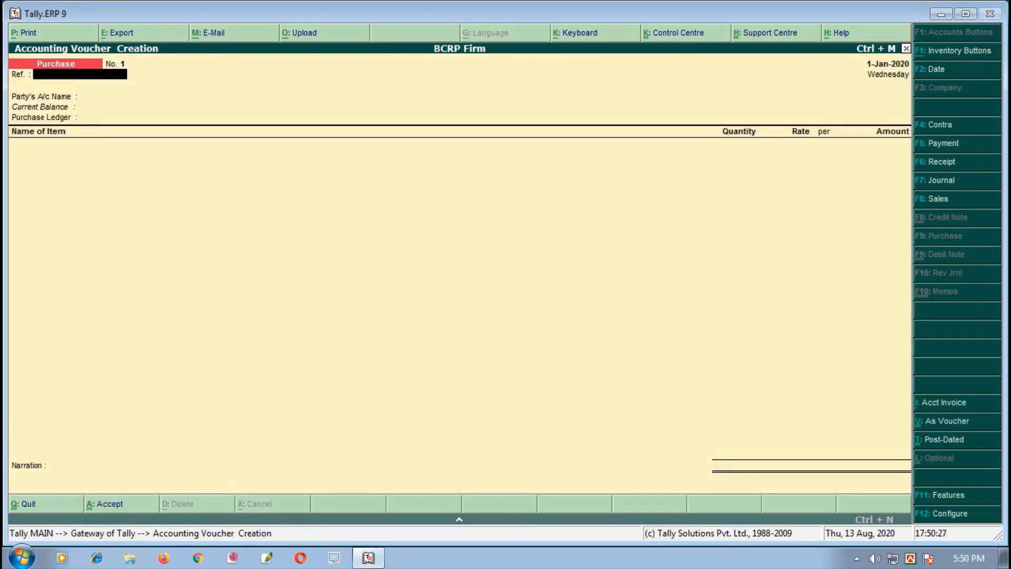
key(ctrl+v)
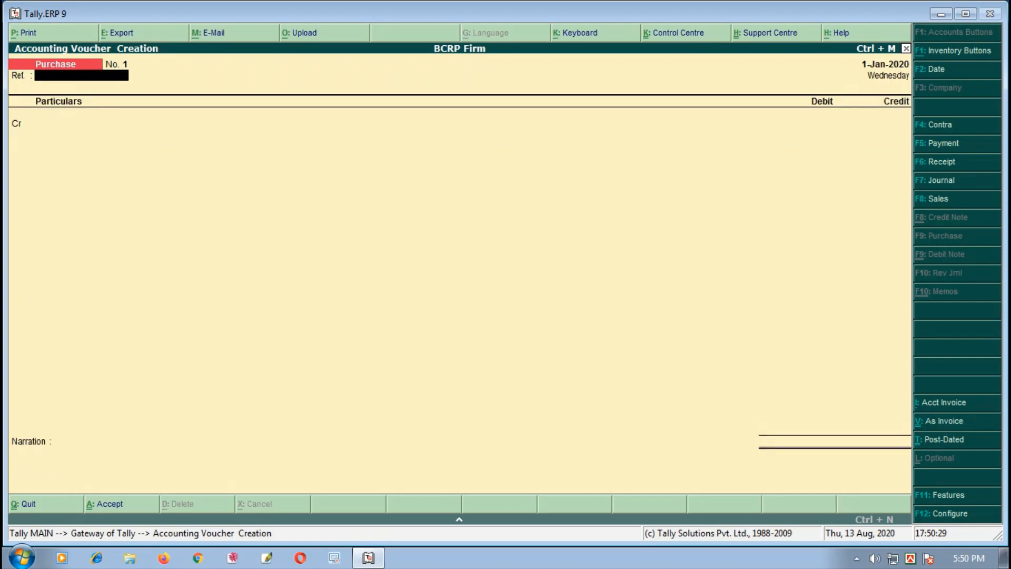
key(Return)
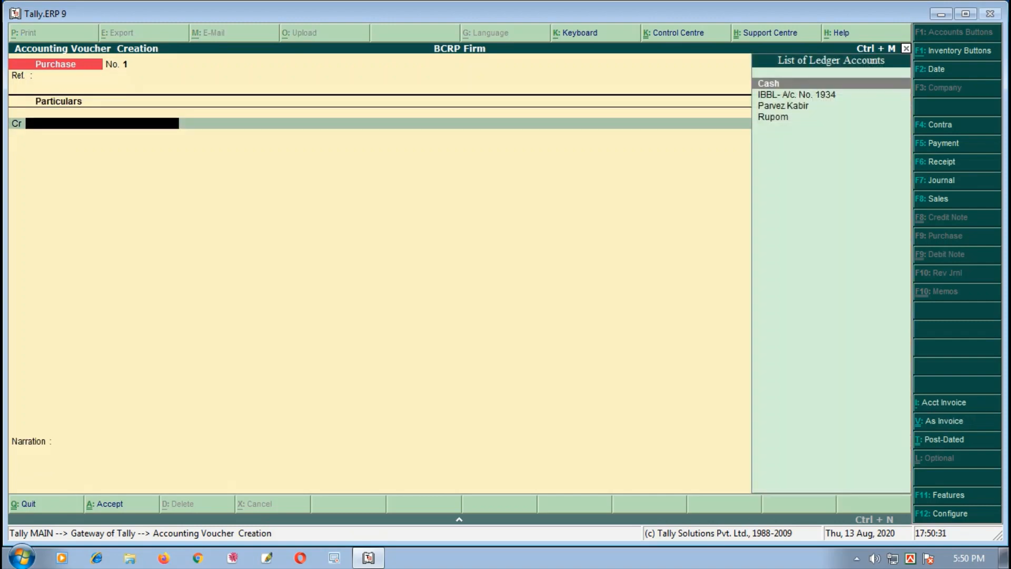
key(Down)
key(Down)
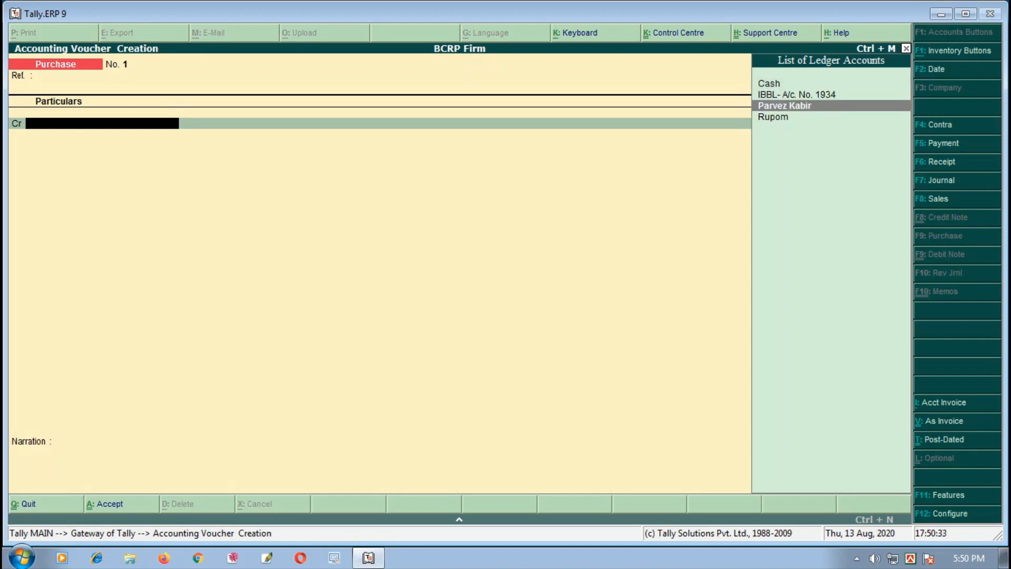
key(Return)
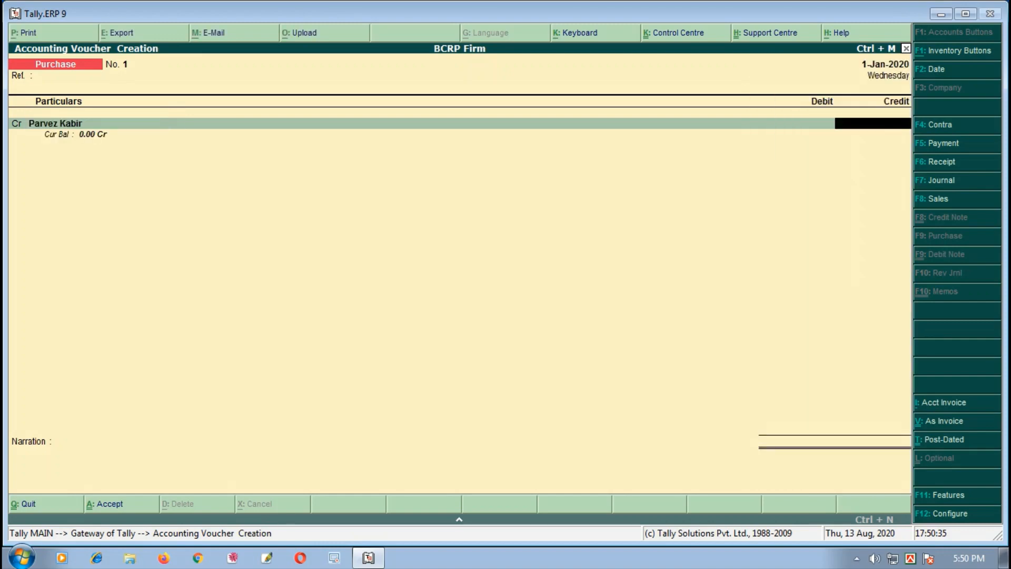
text(10000)
key(Return)
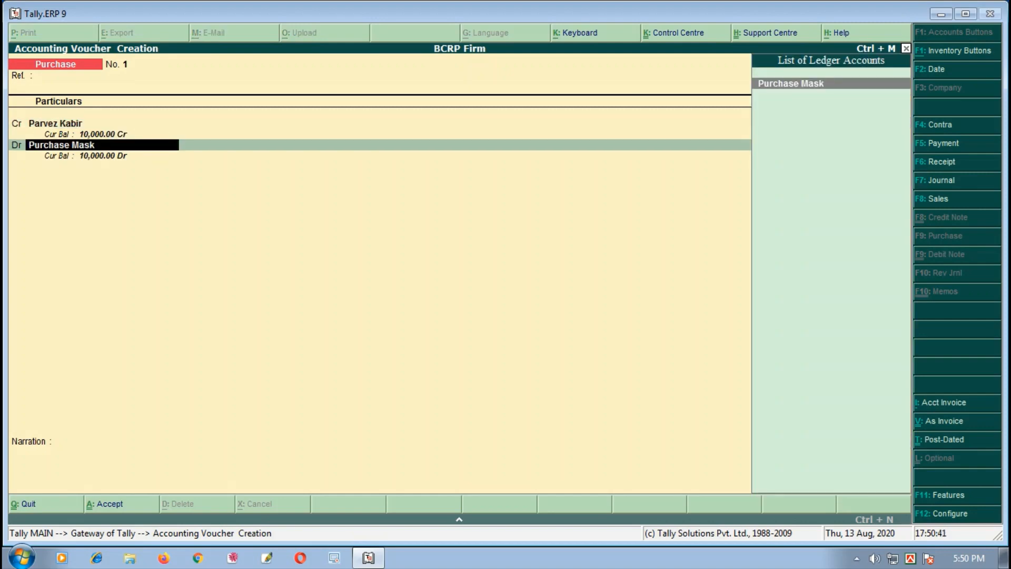
Debit Purchase Mask with 10000 and allocate 100 pieces of Mask- KN-95- Blue at a rate of 100
key(Return)
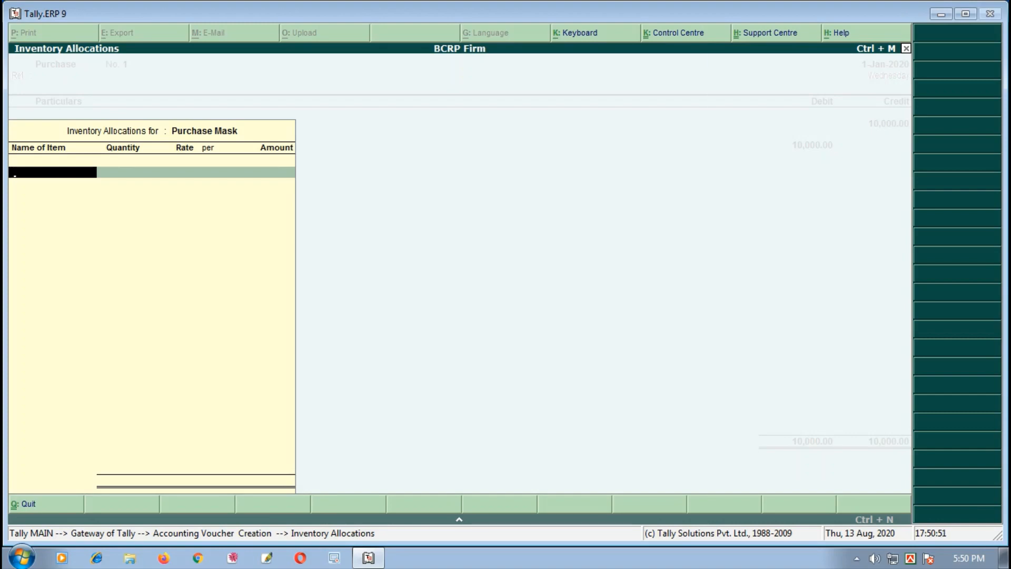
key(space)
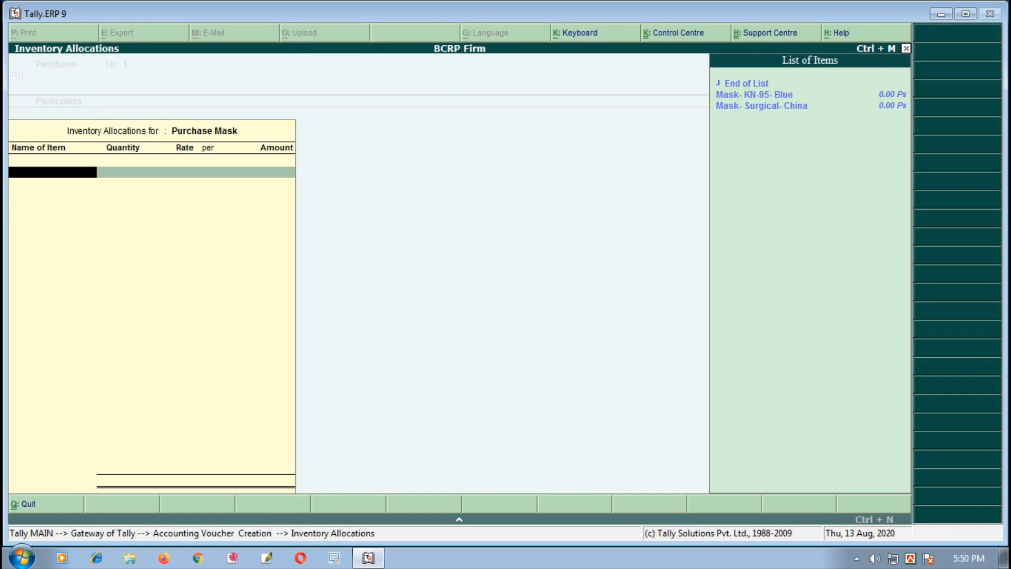
key(Down)
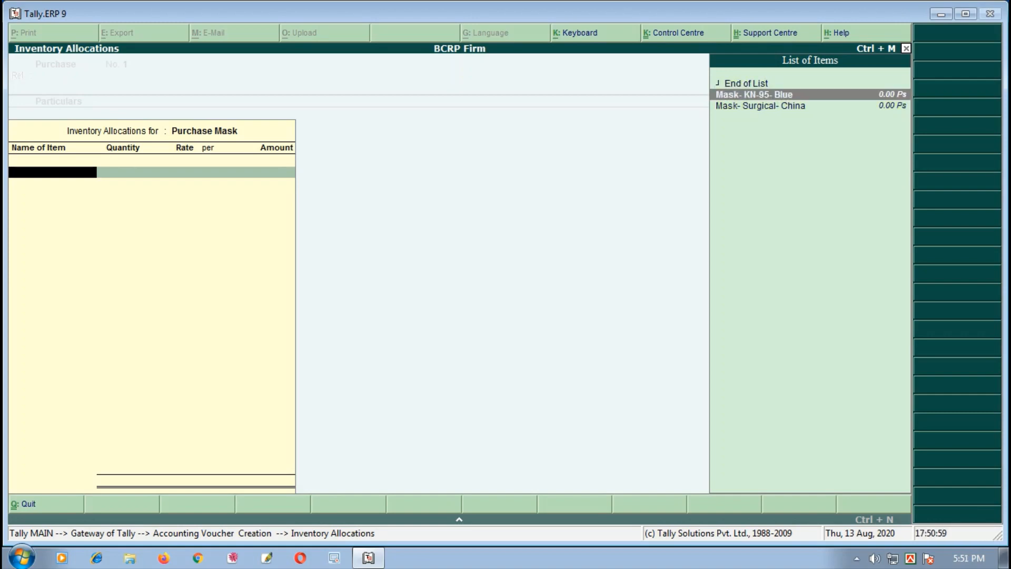
key(Return)
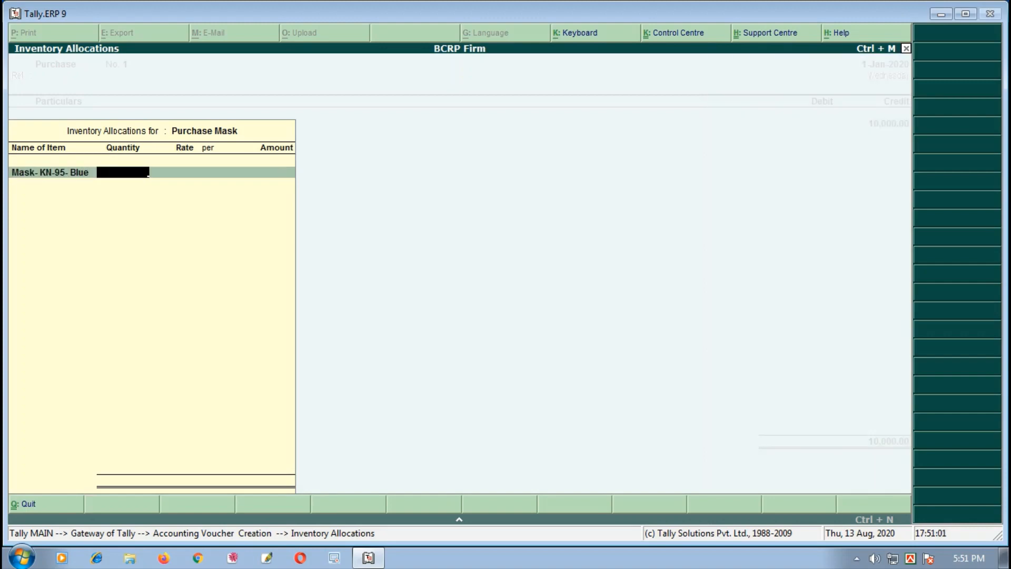
text(100)
key(Return)
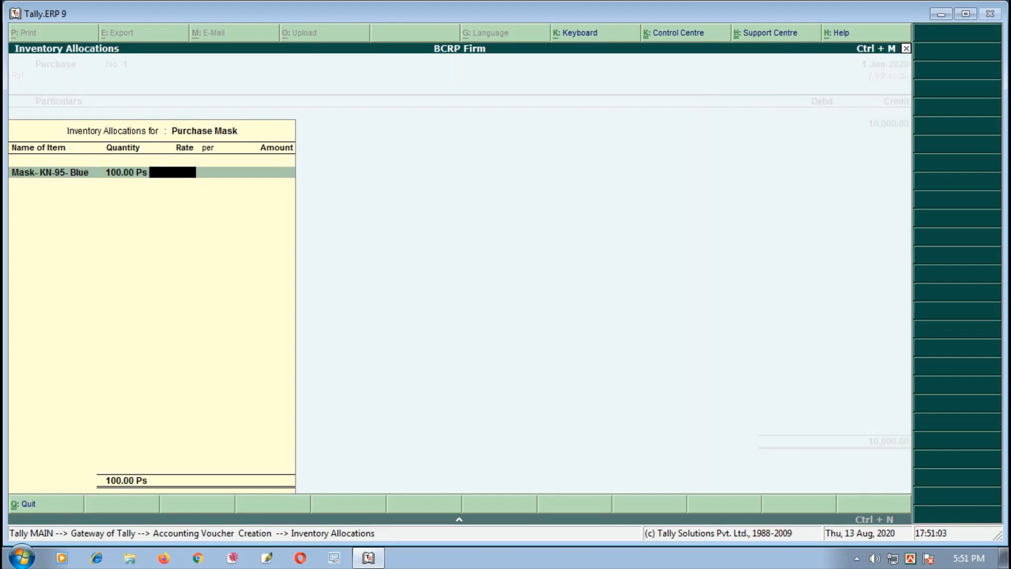
text(100)
key(Return)
key(Return)
key(Return)
key(Return)
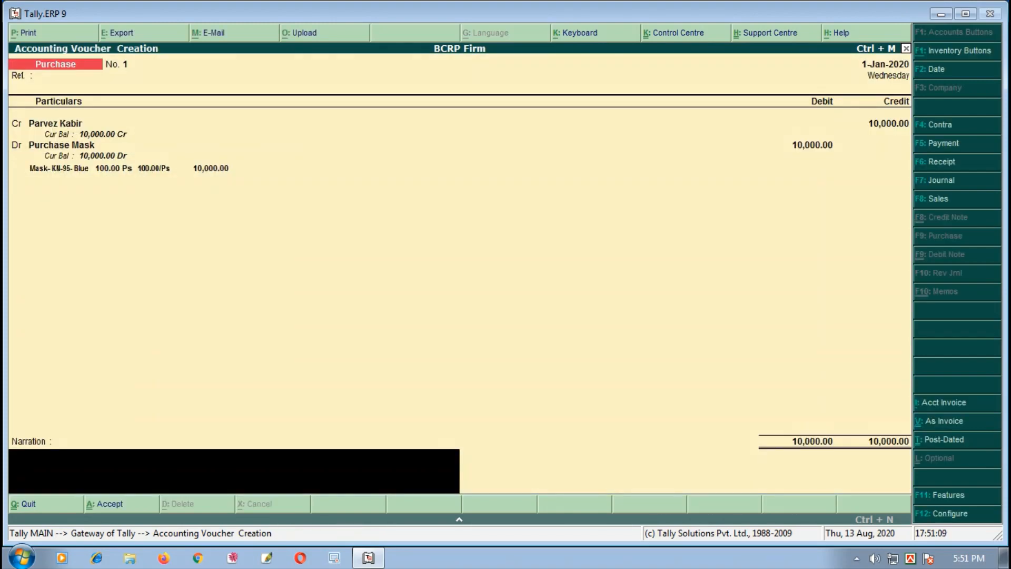
Add the narration "Invoice no. 123, MRR-124" to the purchase and save the voucher
text(Invoice no. 123, MRR)
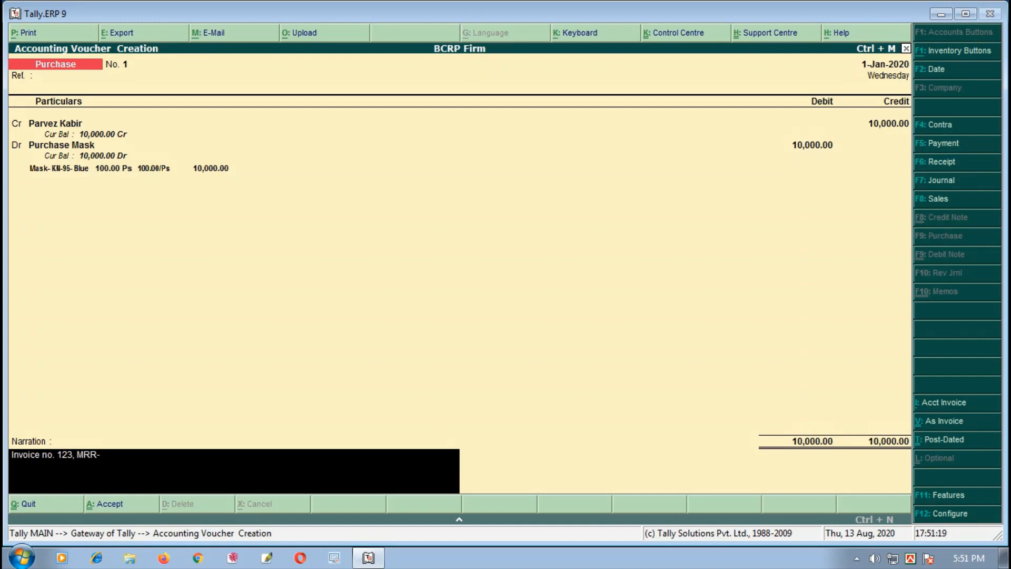
text(-124)
key(Return)
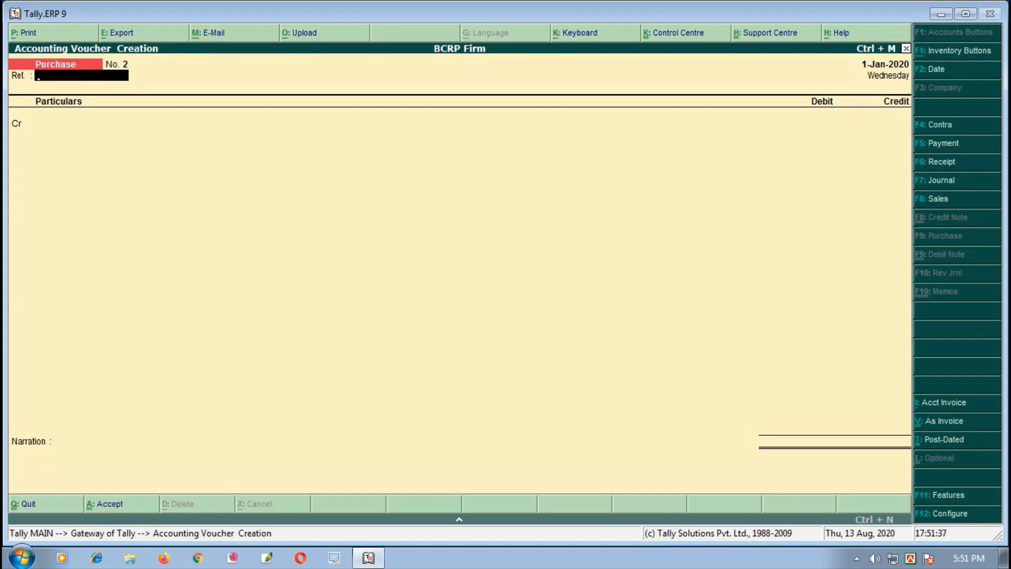
Start a sales entry in voucher mode and debit the customer's personal ledger with 6000
key(F8)
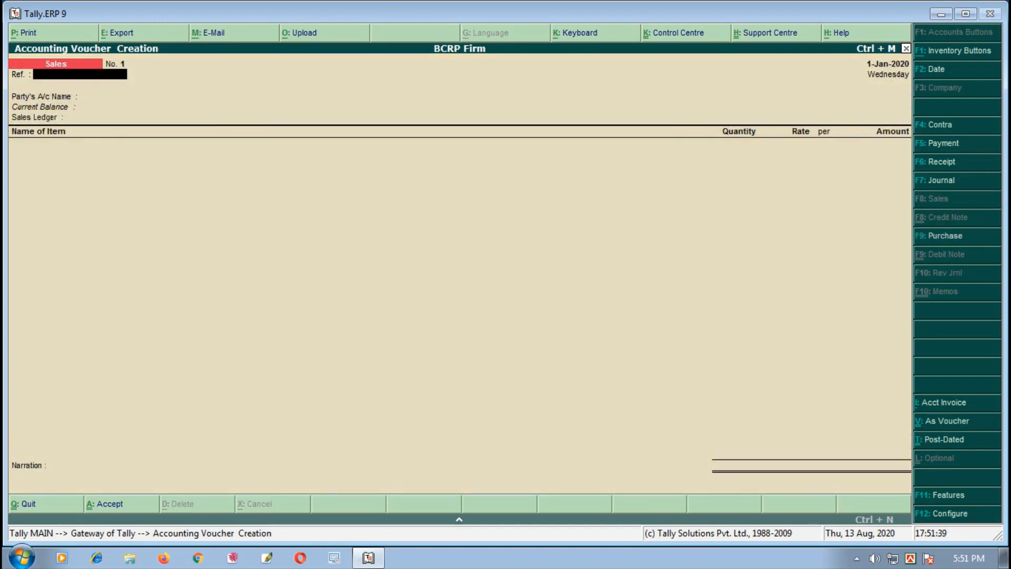
key(ctrl+v)
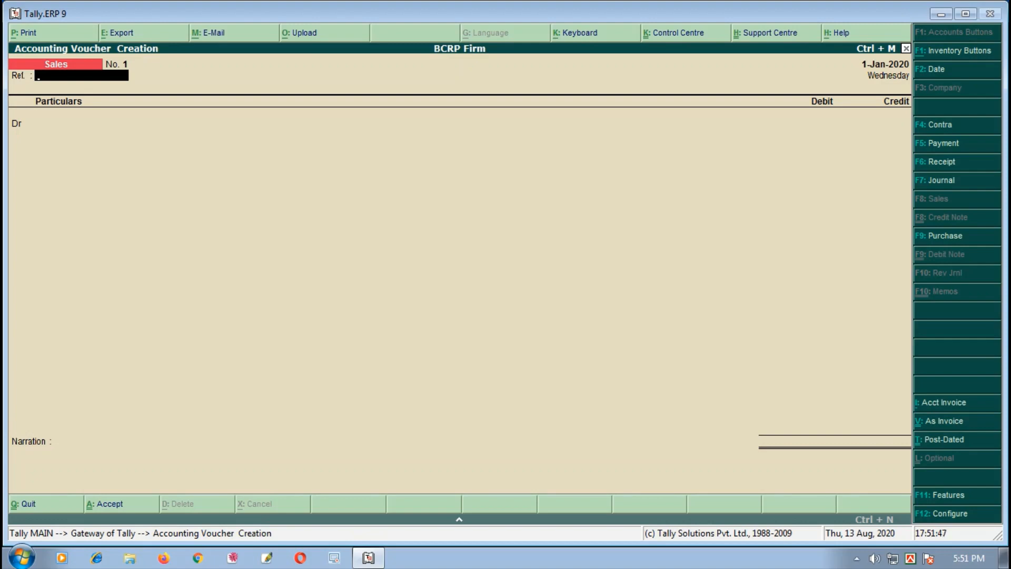
key(Return)
key(Down)
key(Down)
key(Down)
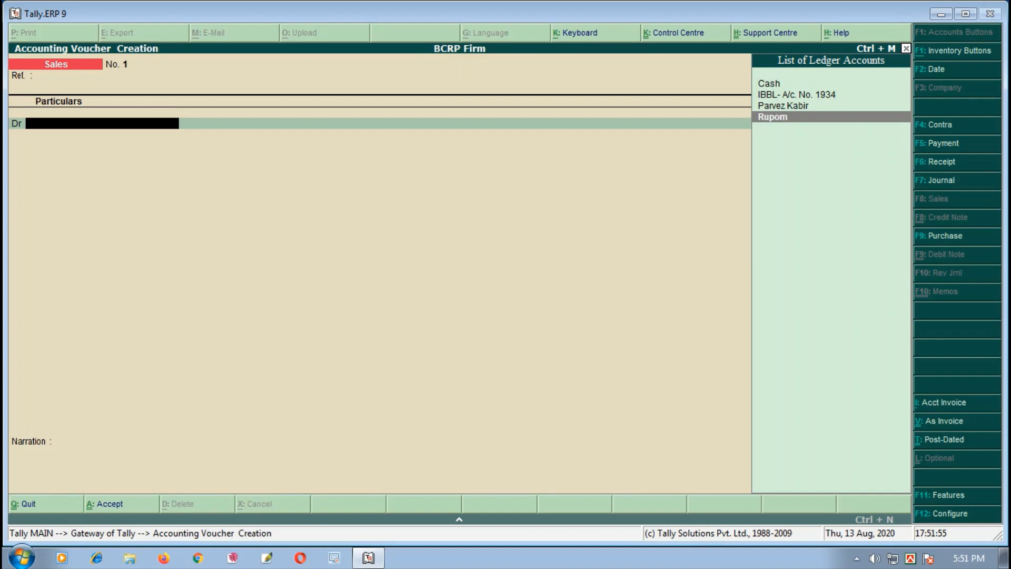
key(Return)
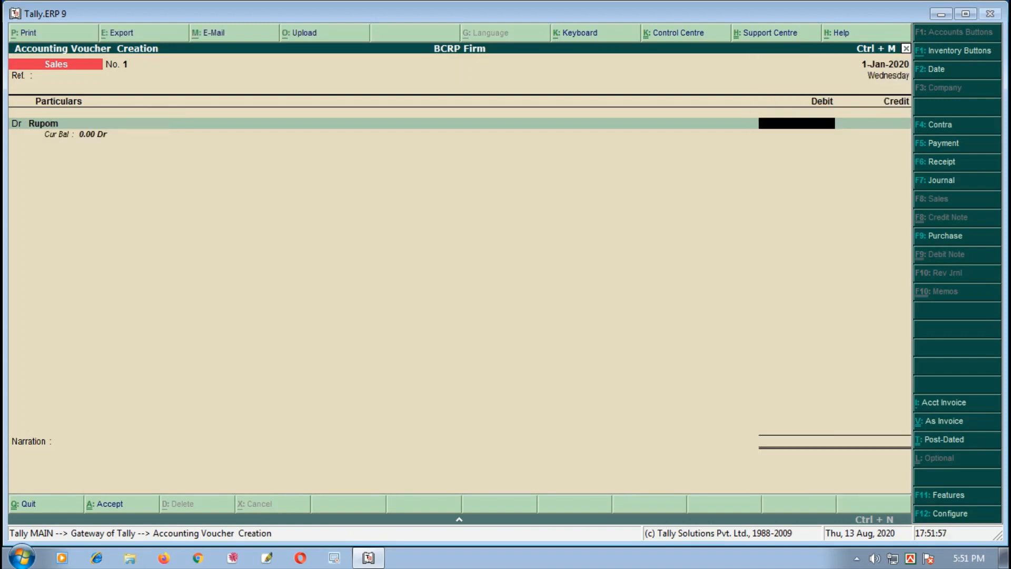
text(6000)
key(Return)
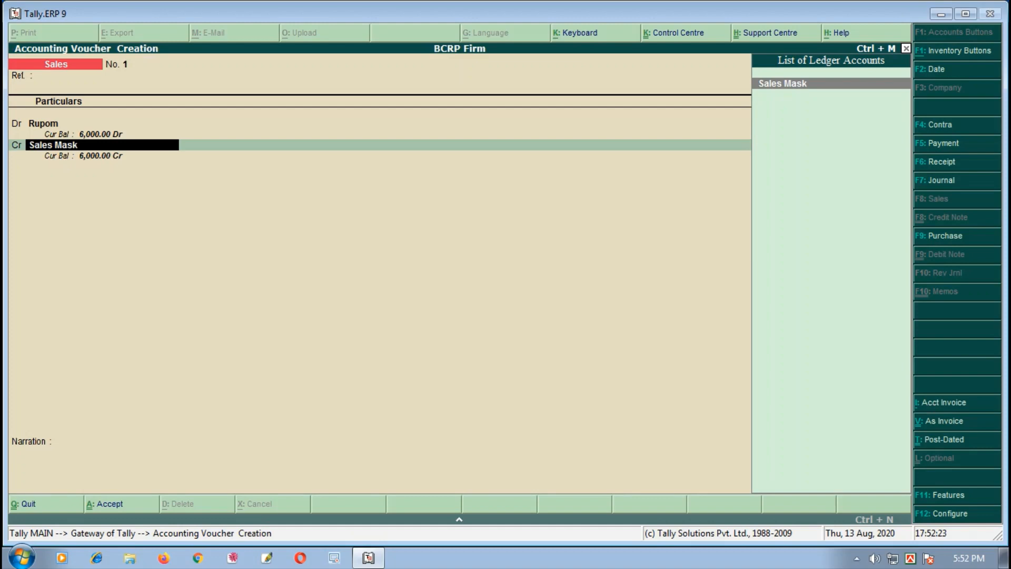
Credit Sales Mask with 6000 and allocate 50 pieces of Mask- KN-95- Blue at a rate of 120
key(Return)
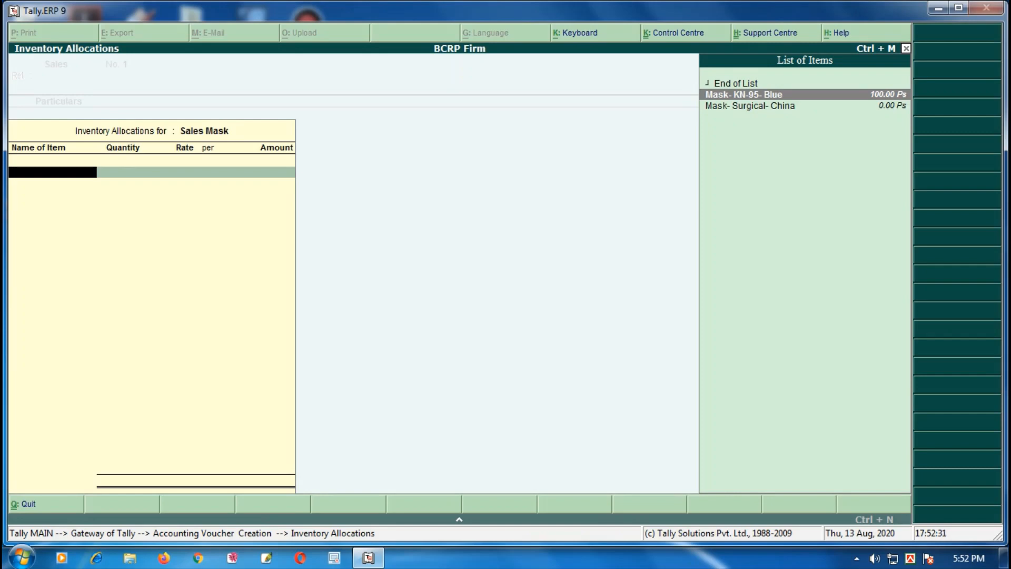
key(Return)
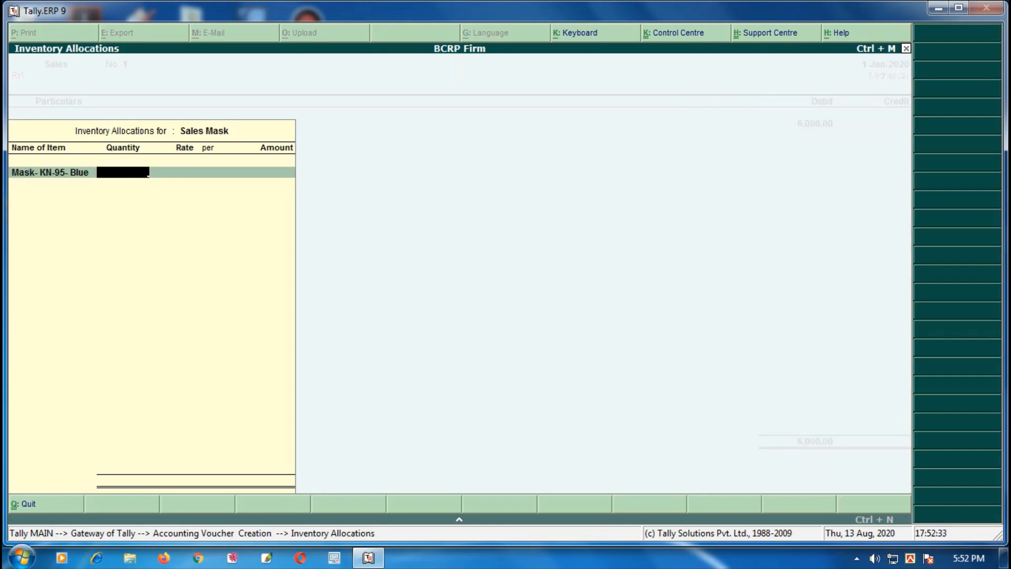
text(50)
key(Return)
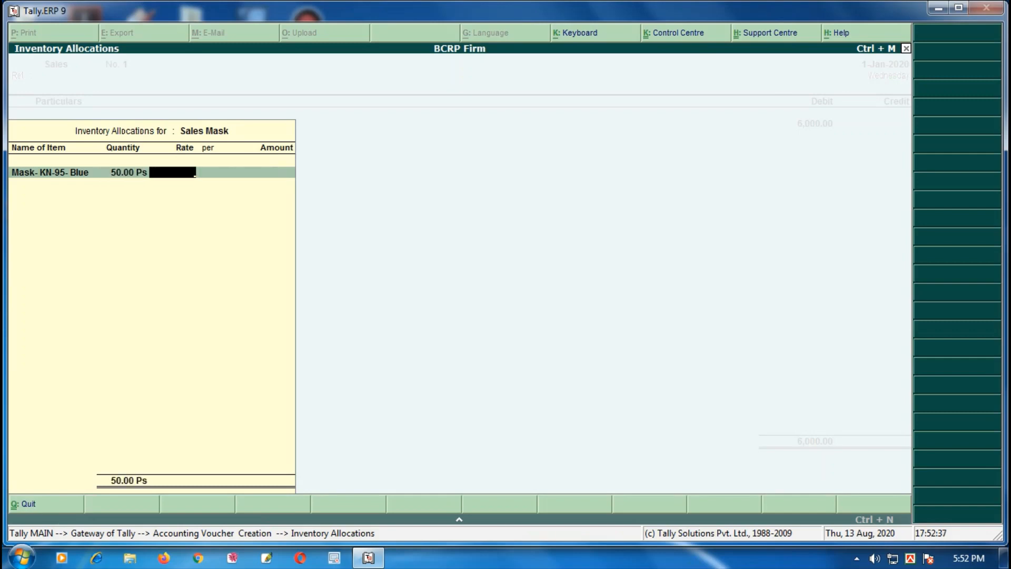
text(120)
key(Return)
key(Return)
key(Return)
key(Return)
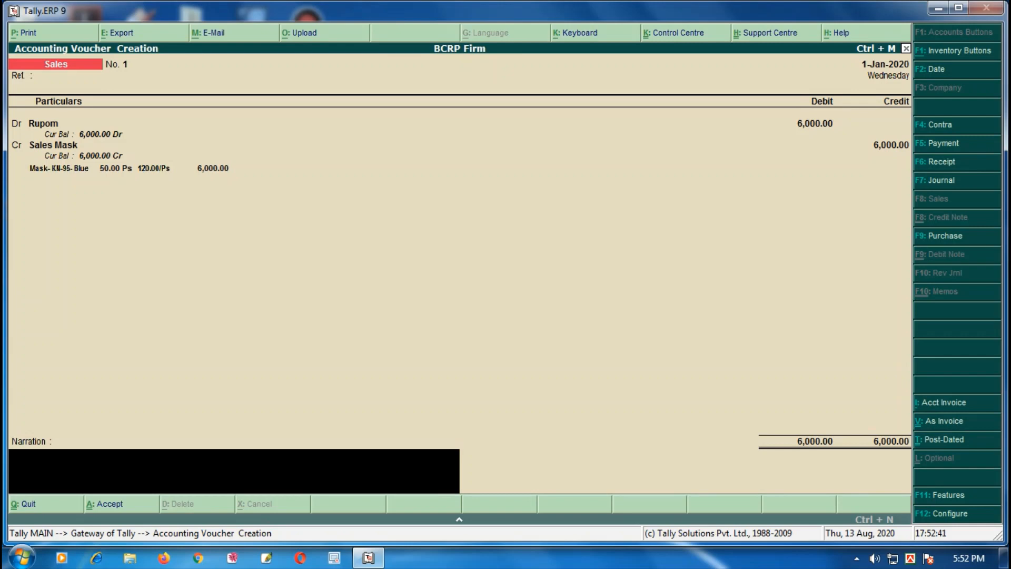
Add the narration "Invoice no-125, GP-521" to the sale and save the voucher
text(\)
text(n)
text(voice no)
text(-125)
text(, GP)
text(-521)
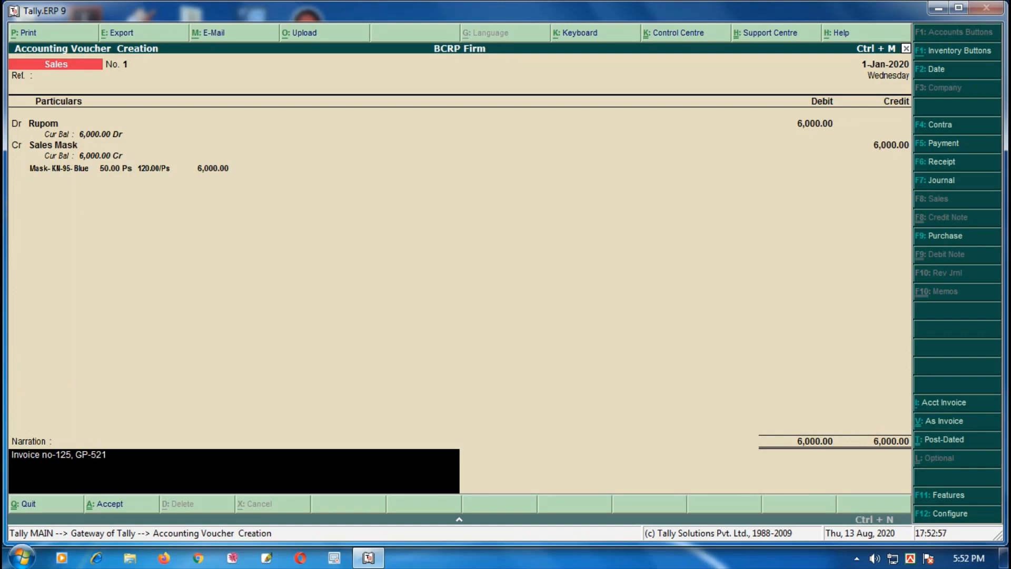
key(Return)
key(Return)
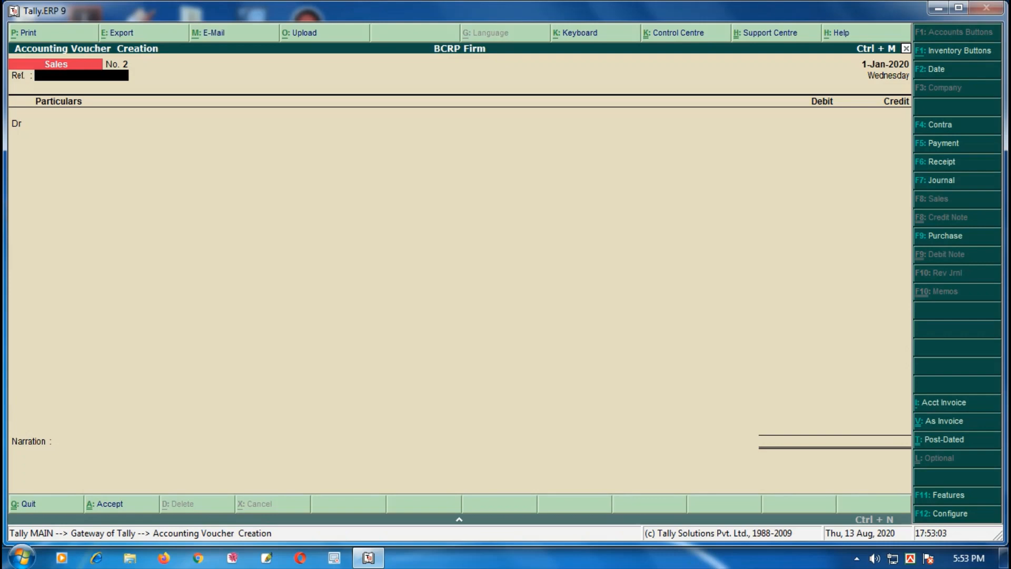
Leave voucher entry and display the Profit & Loss A/c report in detailed form
key(Escape)
key(Return)
key(Down)
key(Down)
key(Down)
key(Down)
key(Down)
key(Down)
key(Down)
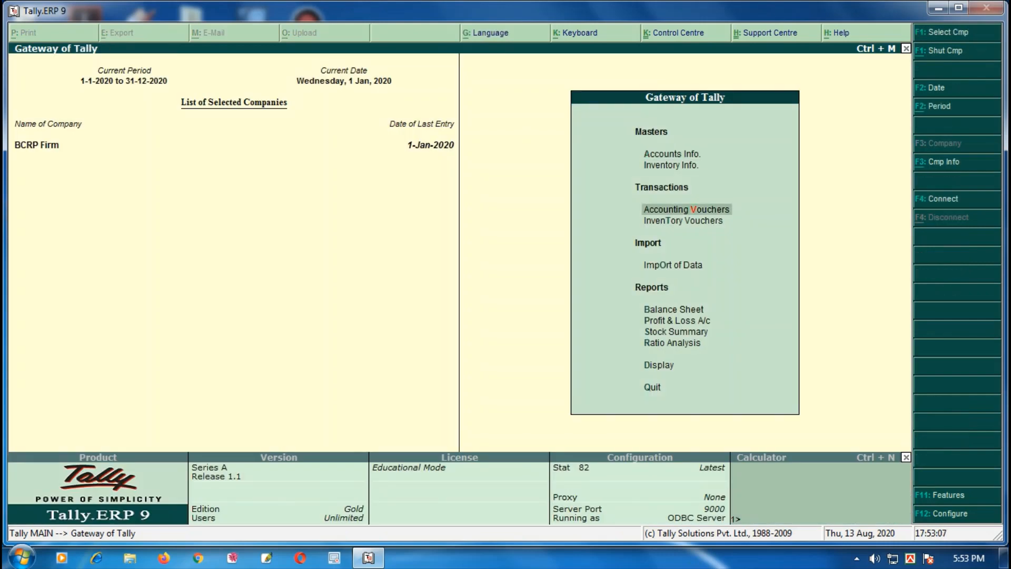
key(Down)
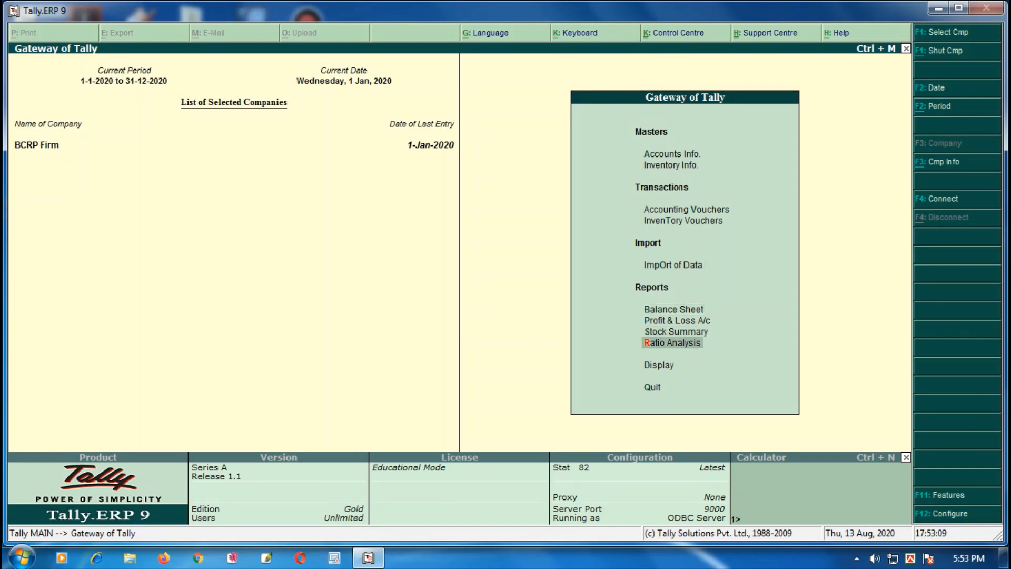
key(Up)
key(Up)
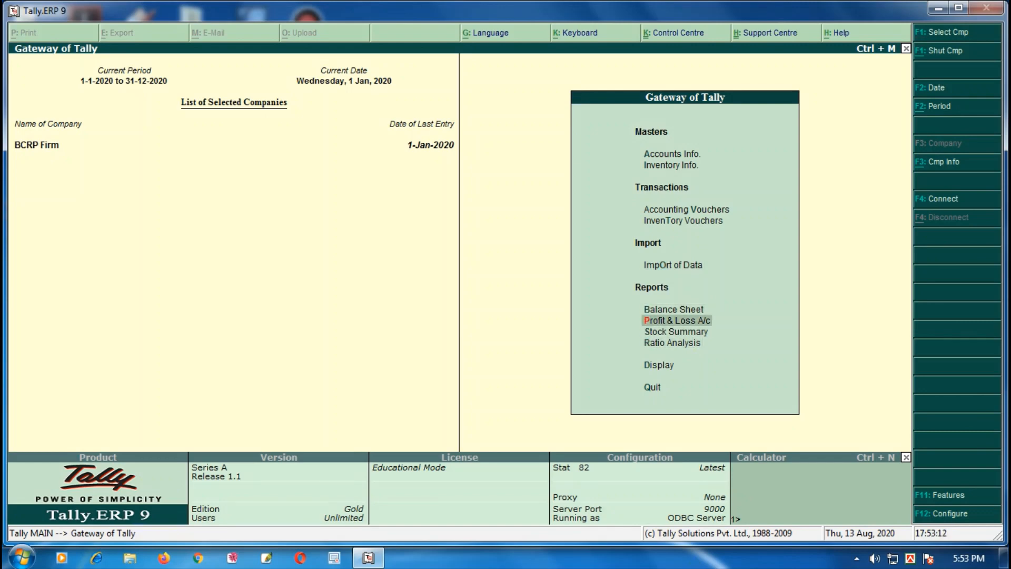
key(Return)
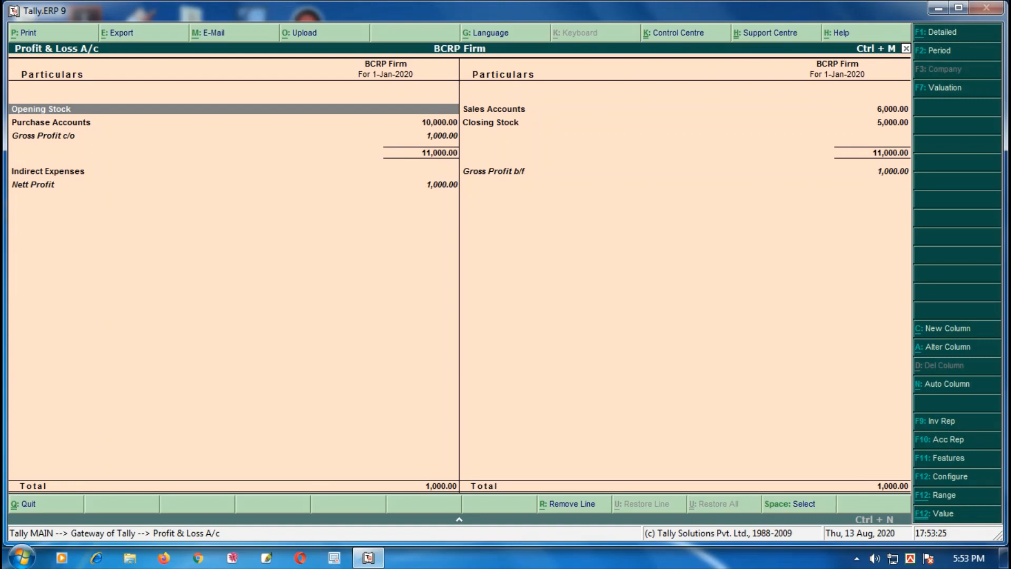
key(alt+F1)
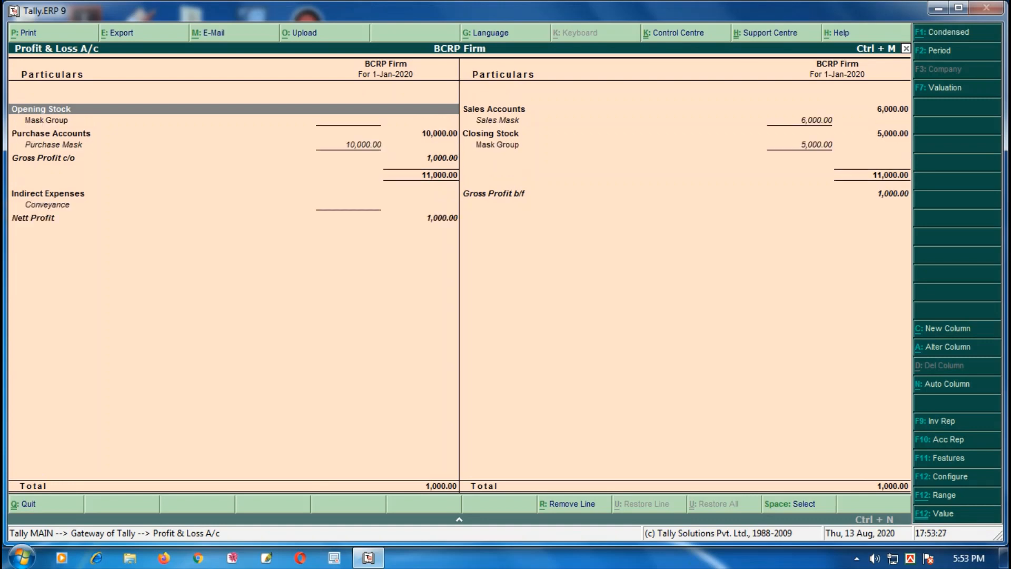
Examine the opening stock, purchase and sales account lines in the Profit & Loss A/c
key(Down)
key(Up)
key(Down)
key(Down)
key(Down)
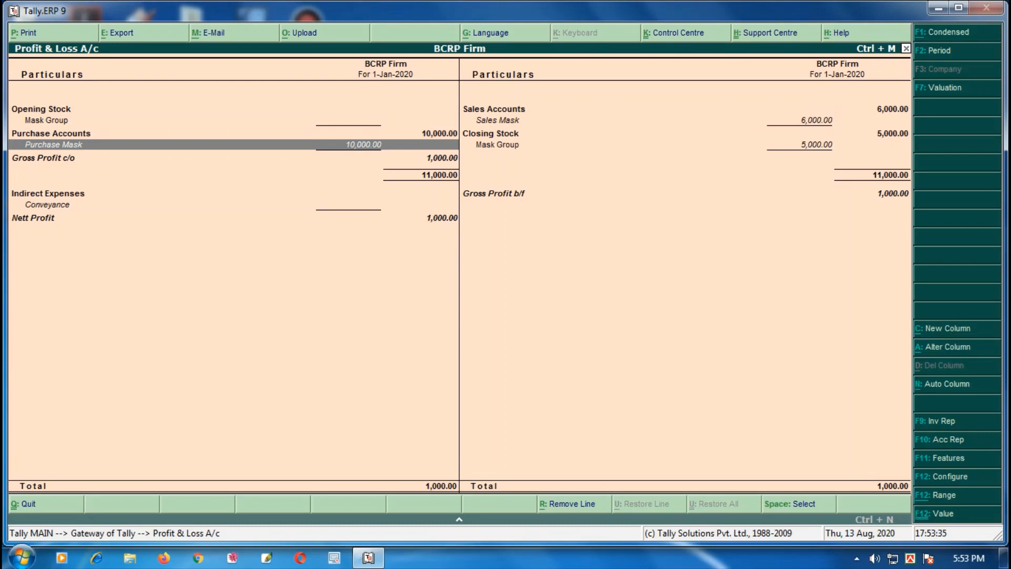
key(Down)
key(Up)
key(Right)
key(Up)
key(Up)
key(Up)
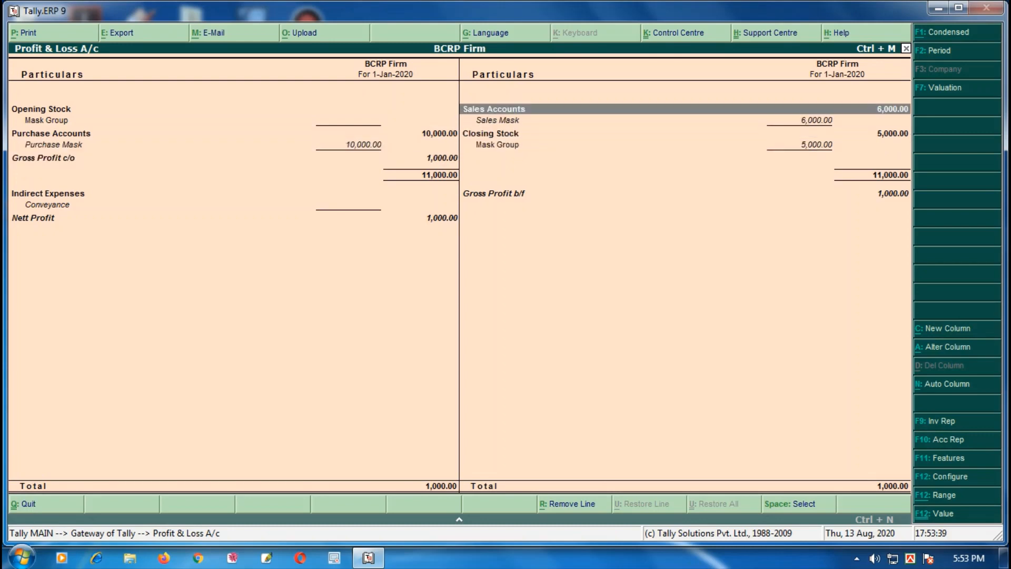
Check the closing stock by viewing the Mask Group's stock summary, and return to the Profit & Loss A/c
key(Down)
key(Down)
key(Down)
key(Up)
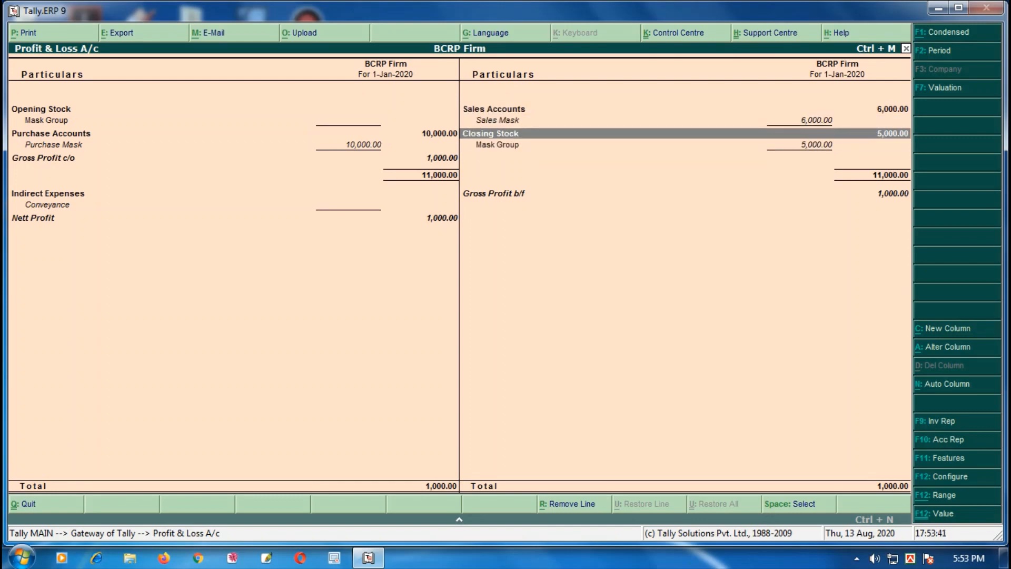
key(Down)
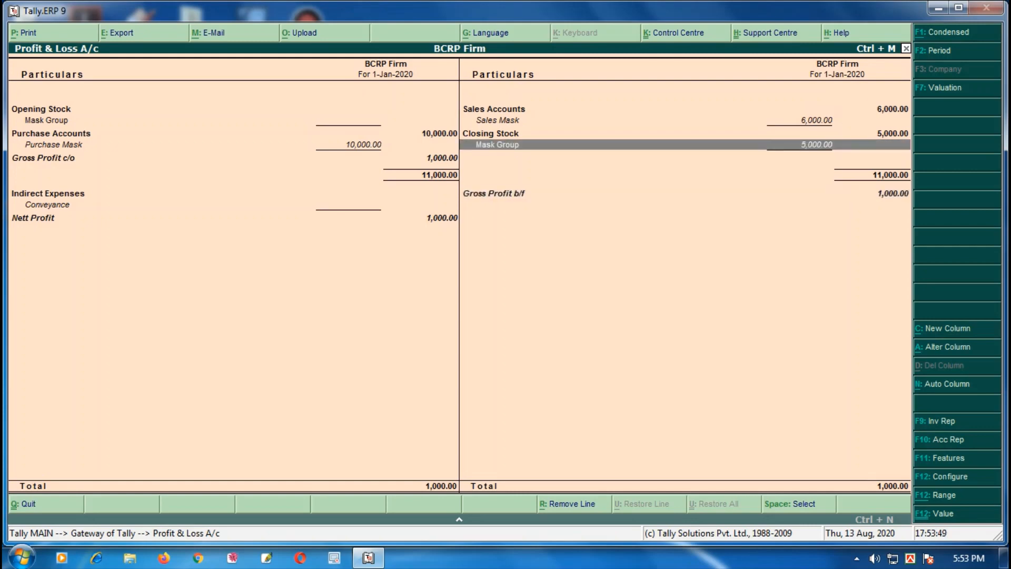
key(Return)
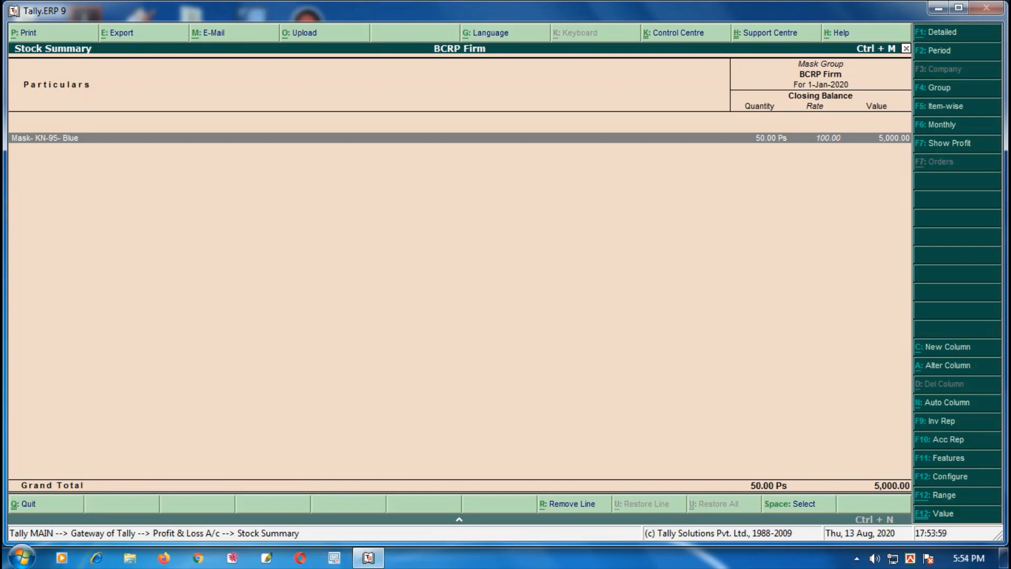
key(Escape)
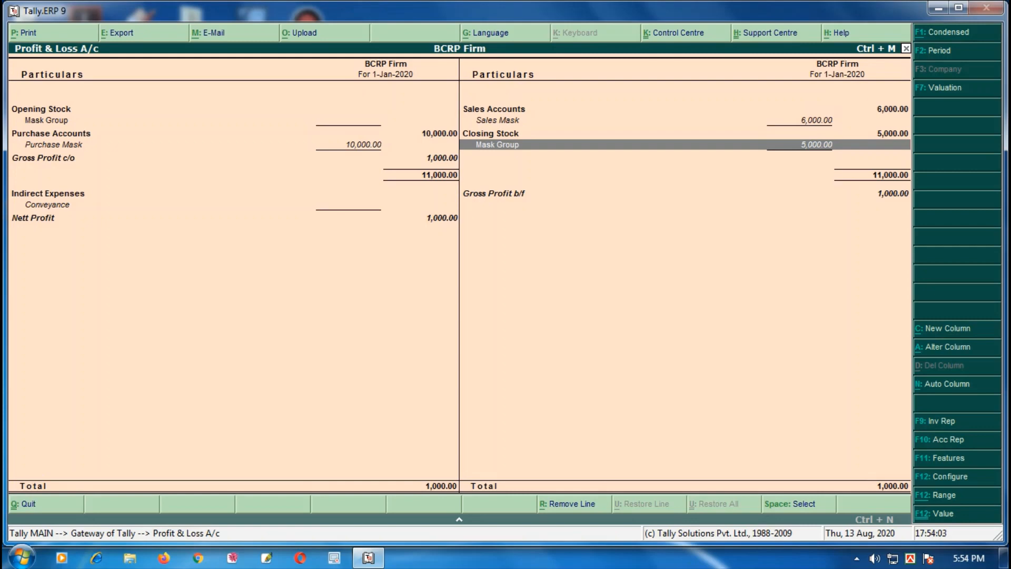
Review the gross profit, indirect expenses and nett profit lines, and close the Profit & Loss A/c
key(Down)
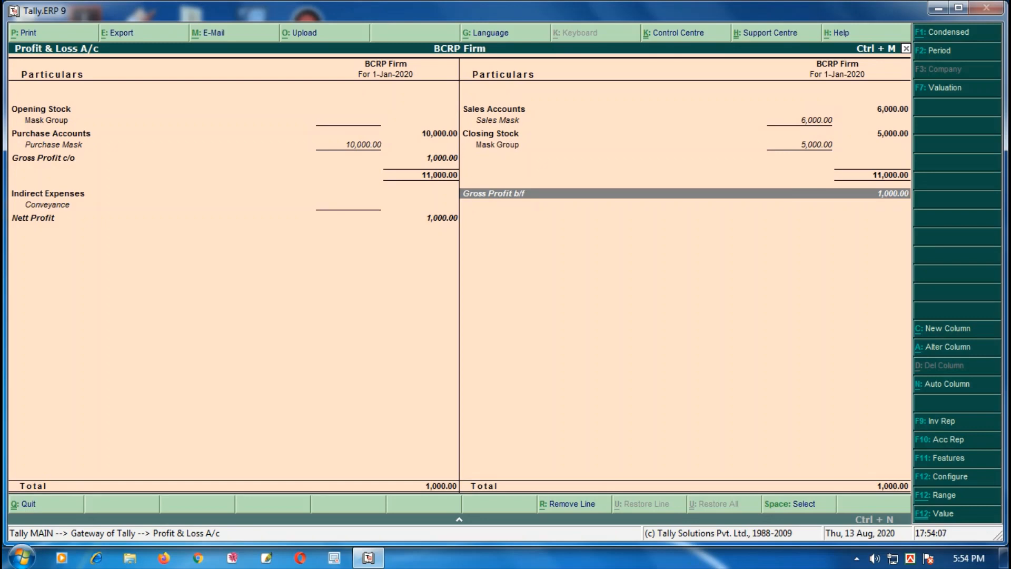
key(Left)
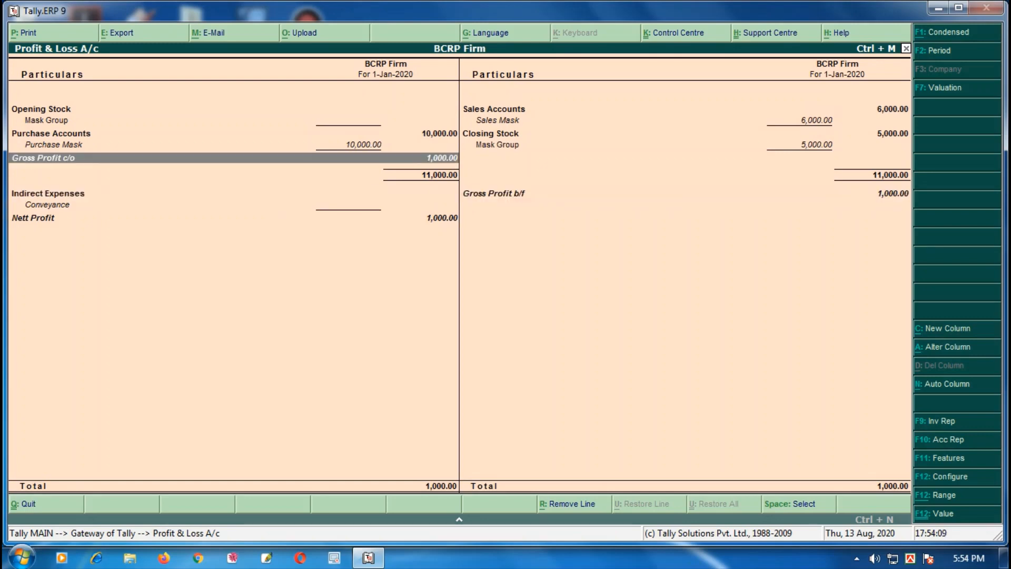
key(Down)
key(Down)
key(Down)
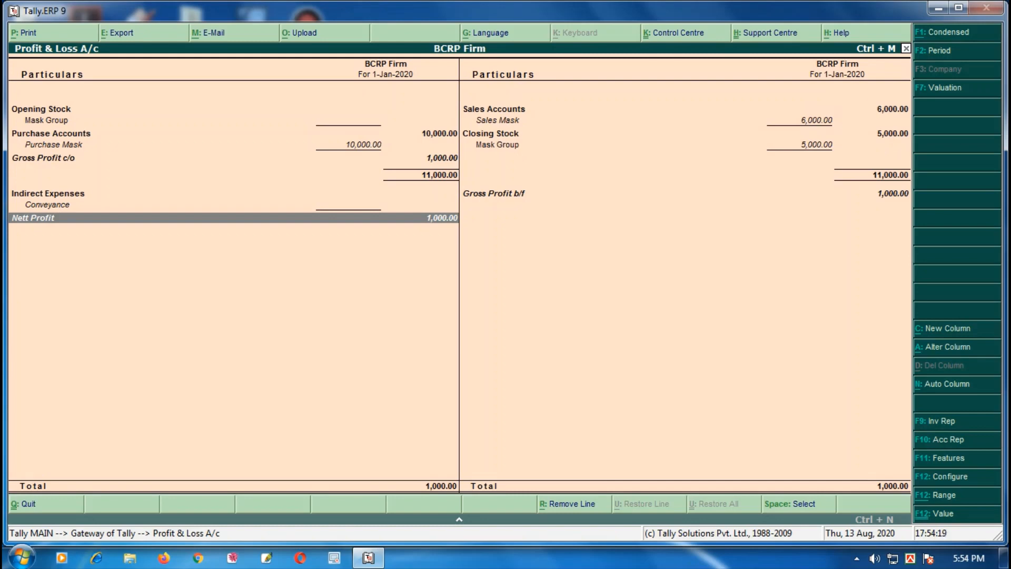
key(Escape)
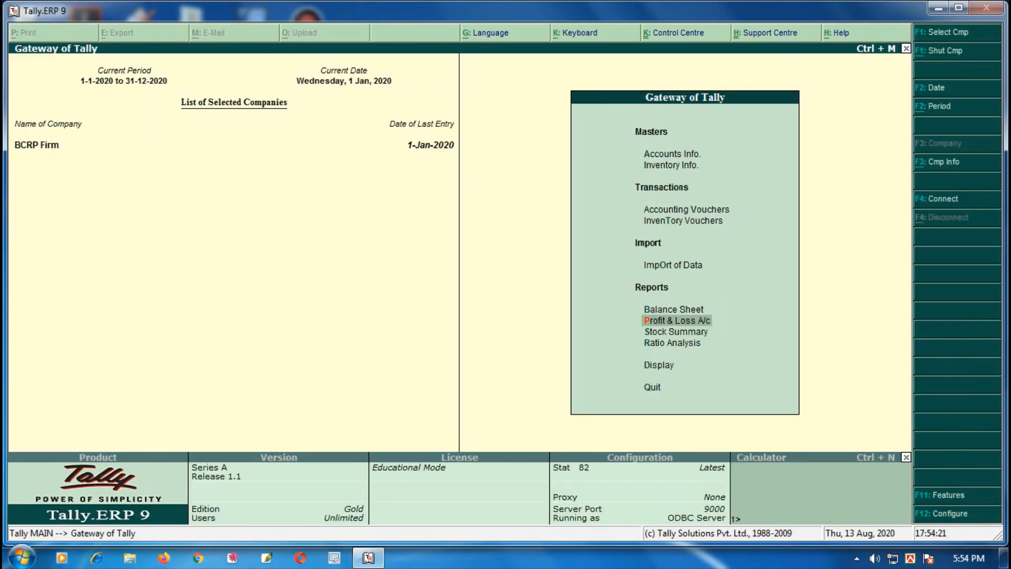
Start a new payment voucher and debit the Conveyance ledger with 100
key(Up)
key(Up)
key(Up)
key(Up)
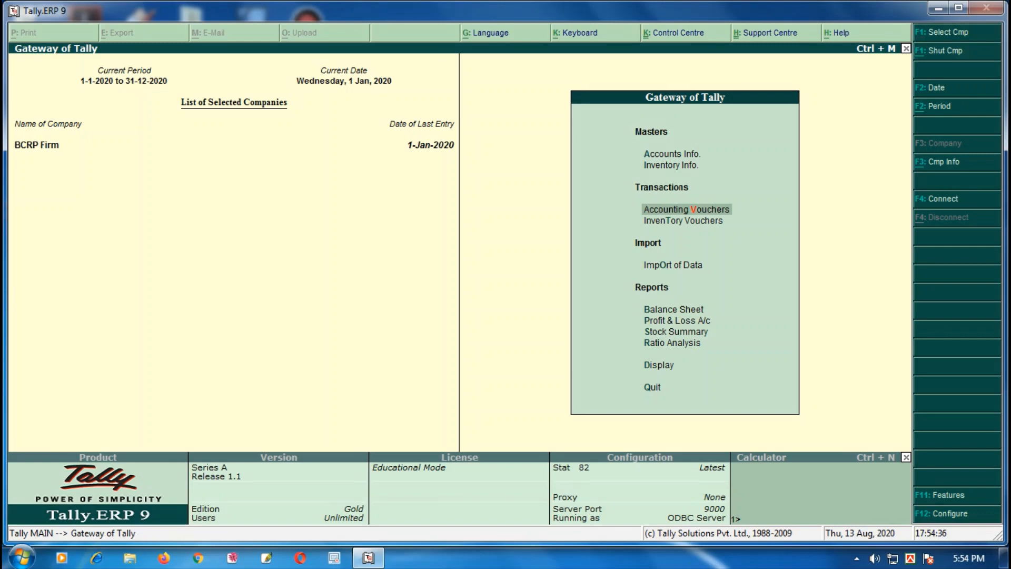
key(Down)
key(Up)
key(Return)
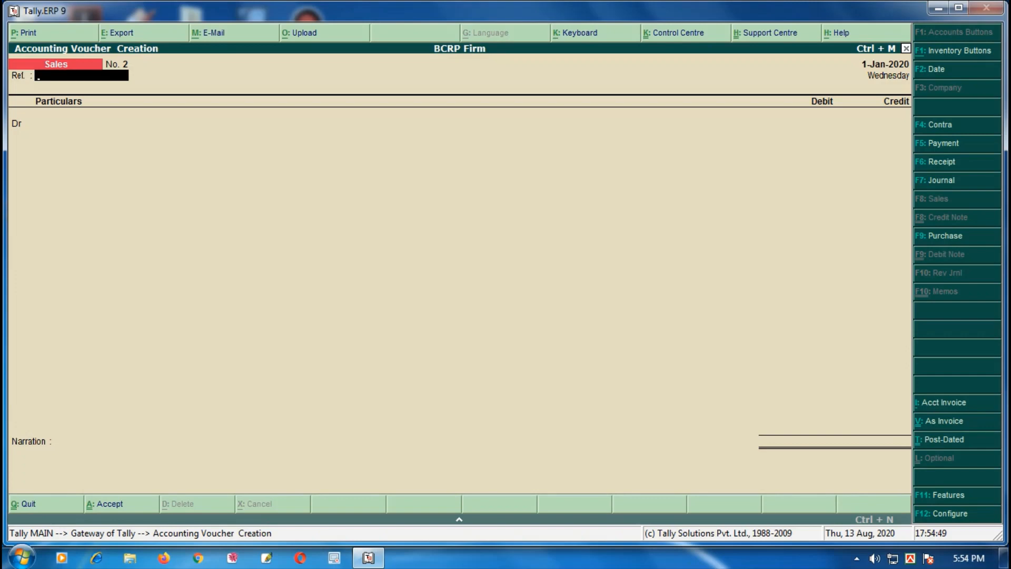
key(F5)
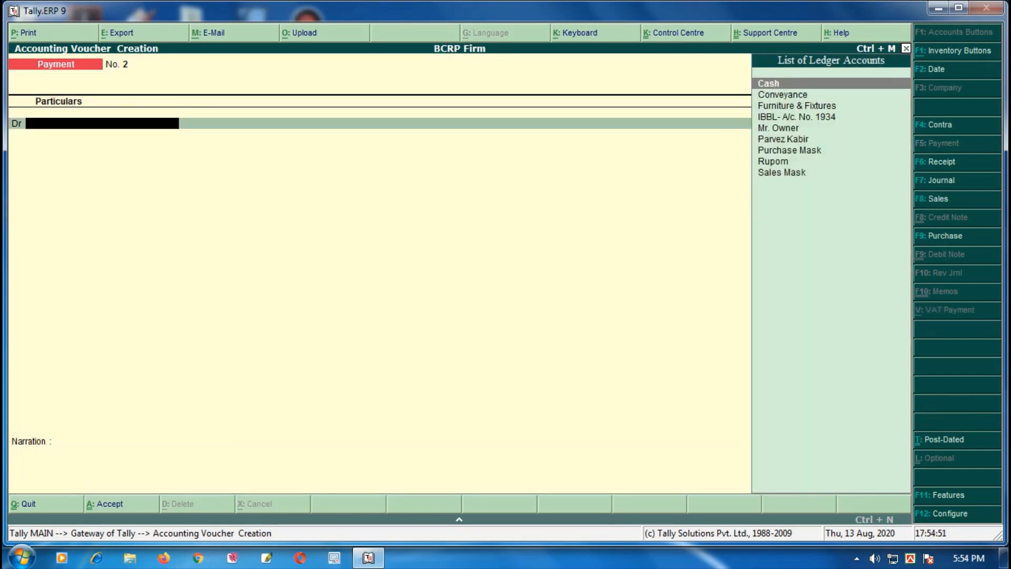
key(Down)
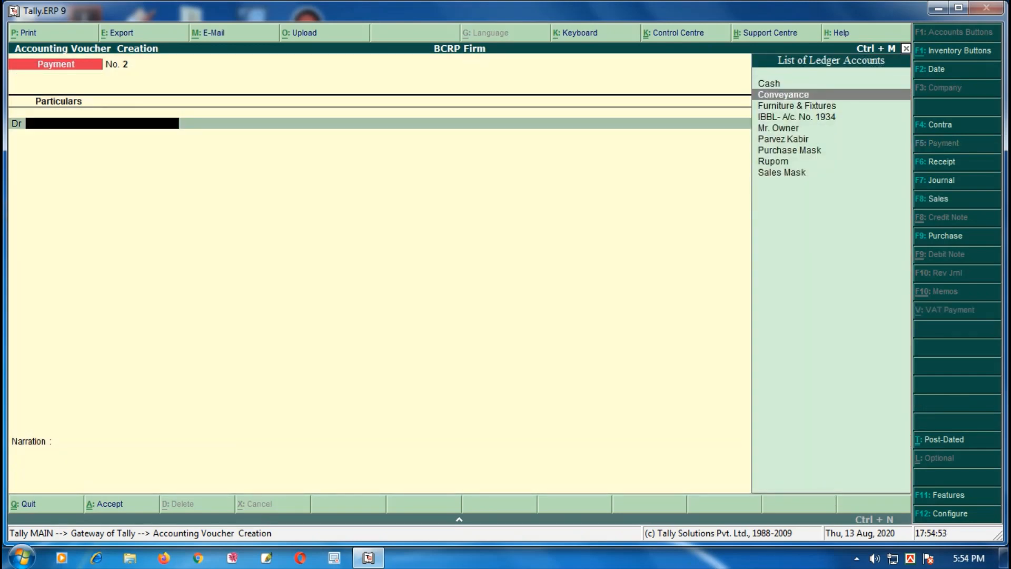
key(Return)
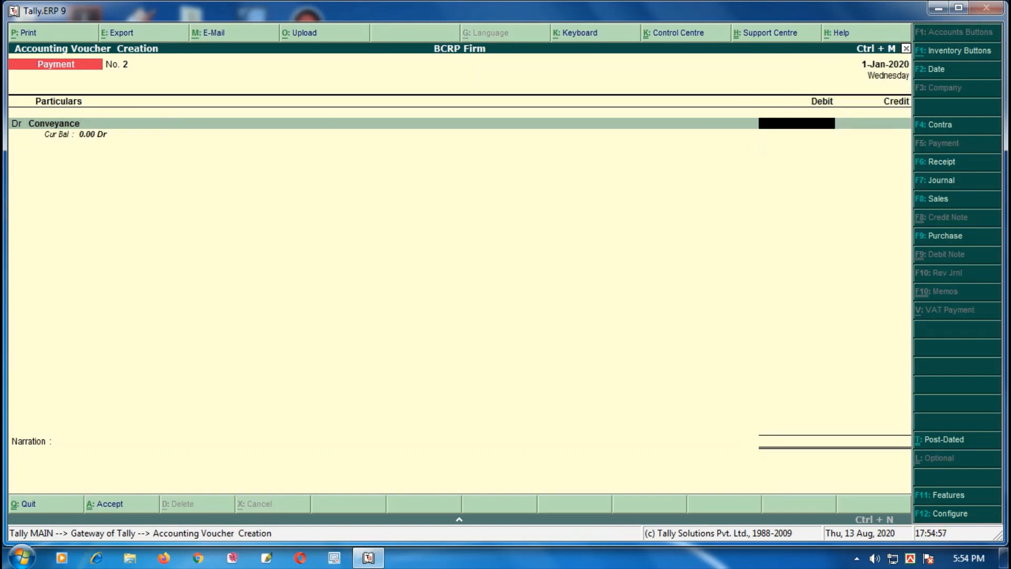
text(100)
key(Return)
Credit Cash for the conveyance payment, enter a narration stating the person's name after "By", and save the voucher
key(Return)
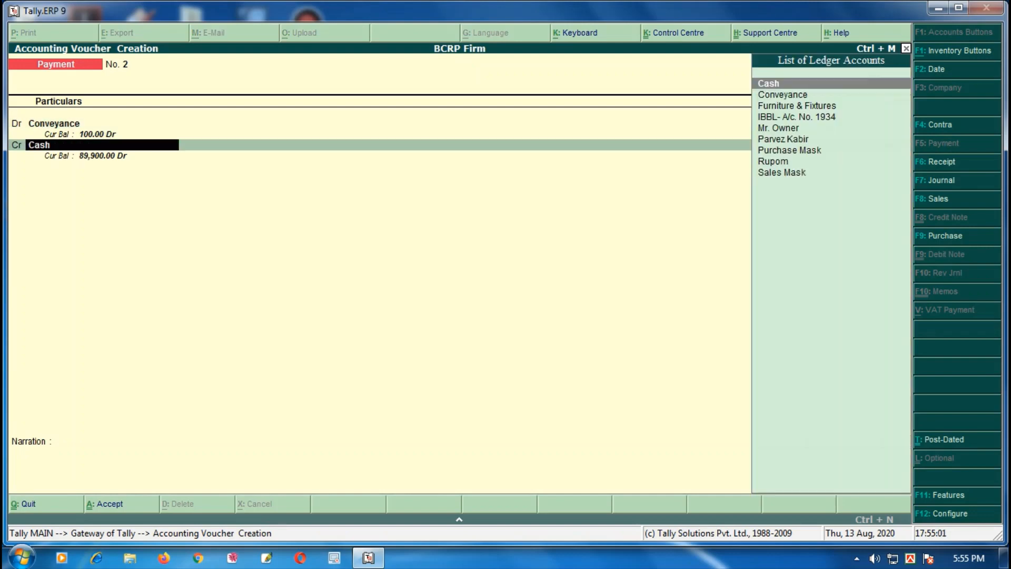
key(Return)
key(Return)
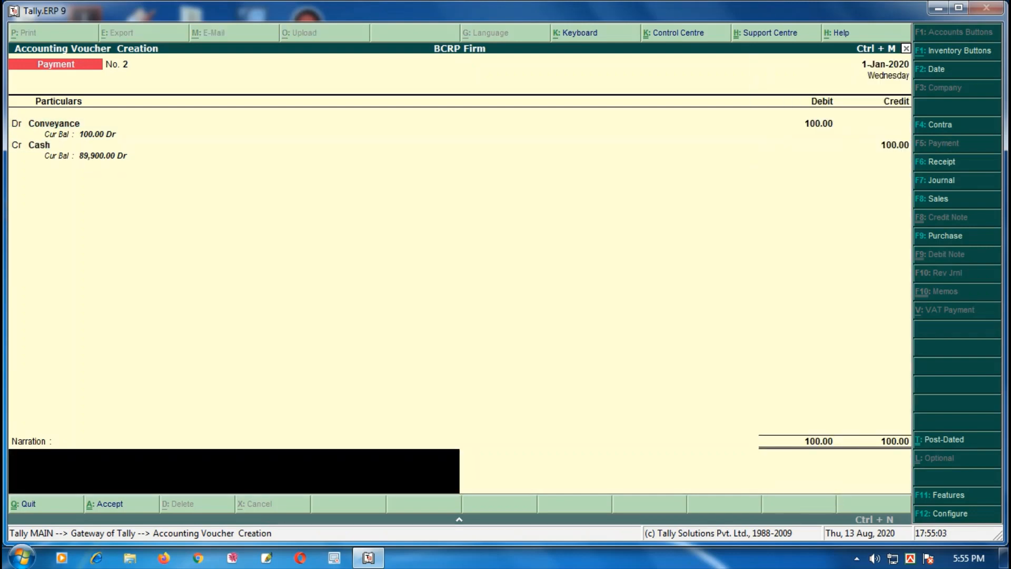
text(By Mr. Rasel)
key(Return)
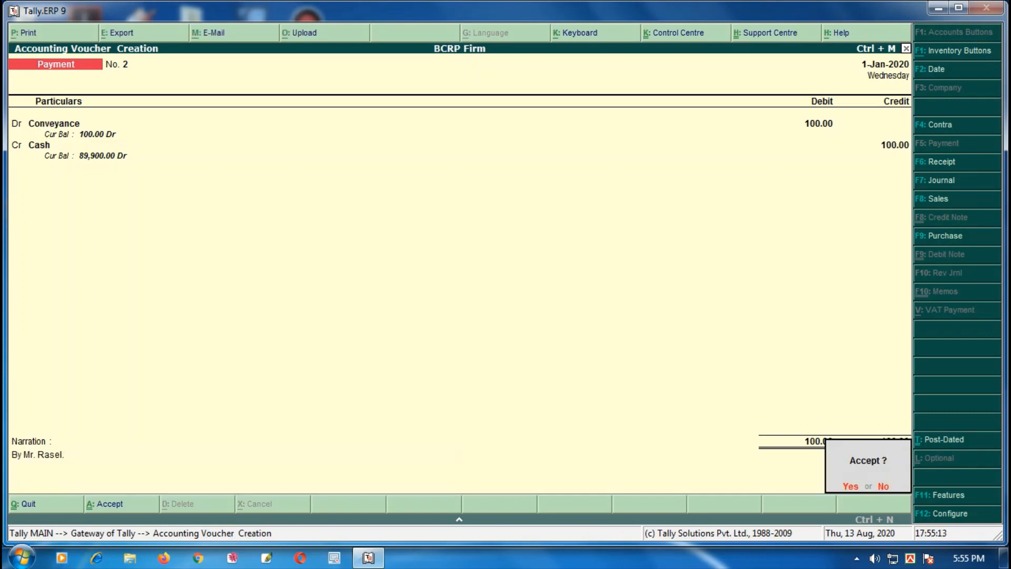
key(Return)
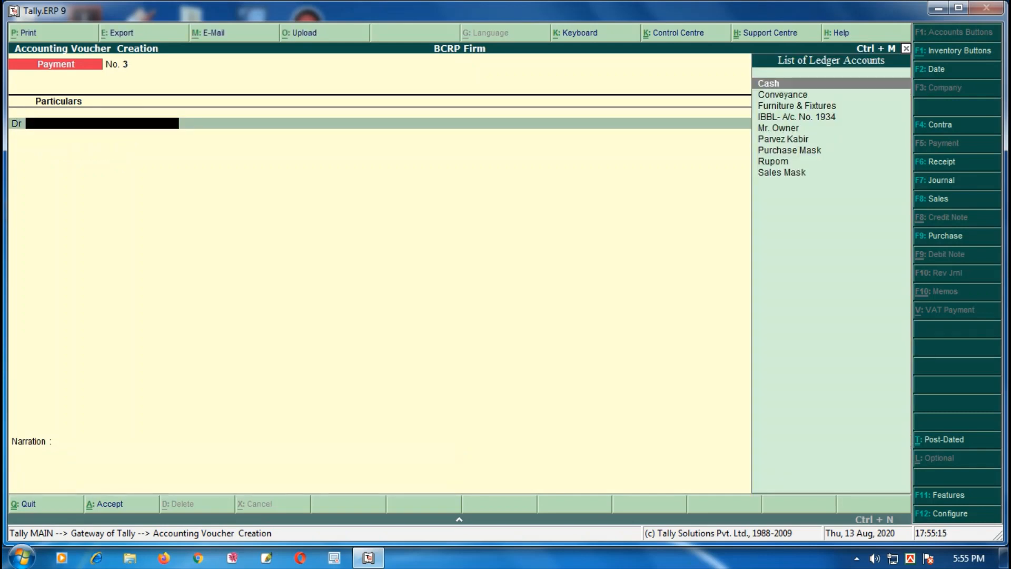
Leave payment voucher entry and display the Profit & Loss A/c with its detailed breakdown
key(Escape)
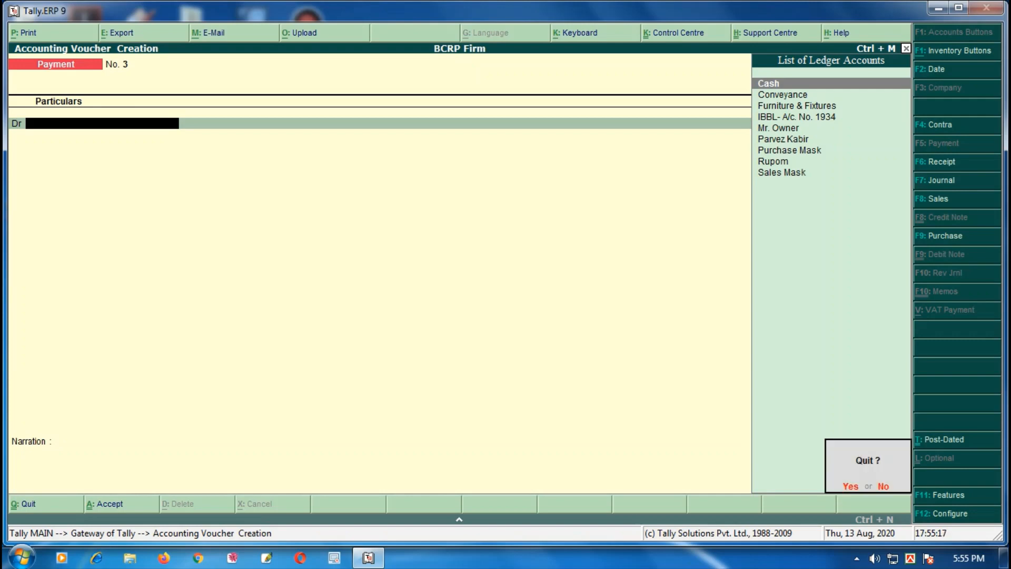
key(Return)
key(Escape)
key(Escape)
key(Down)
key(Down)
key(Down)
key(Down)
key(Down)
key(Down)
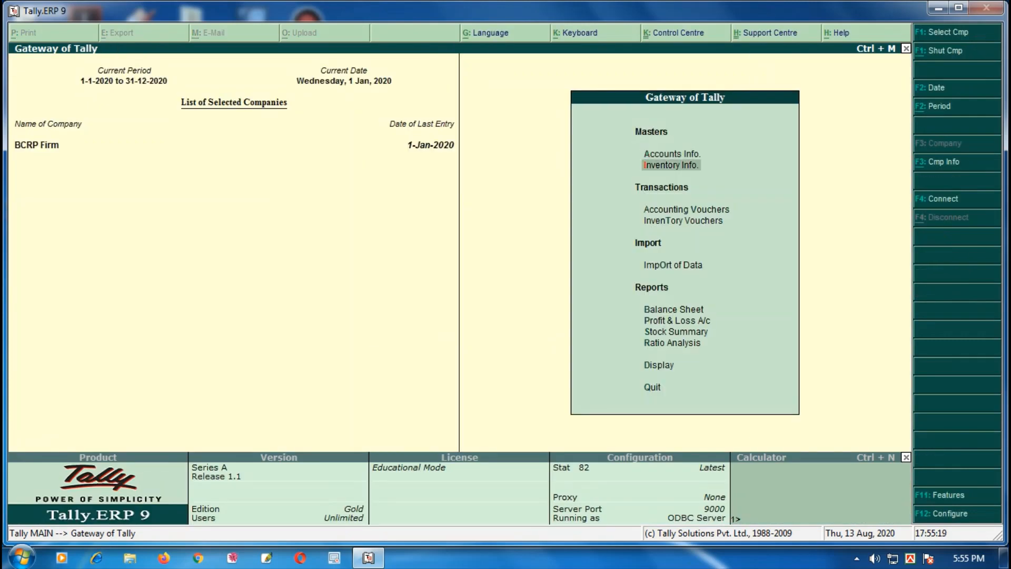
key(Return)
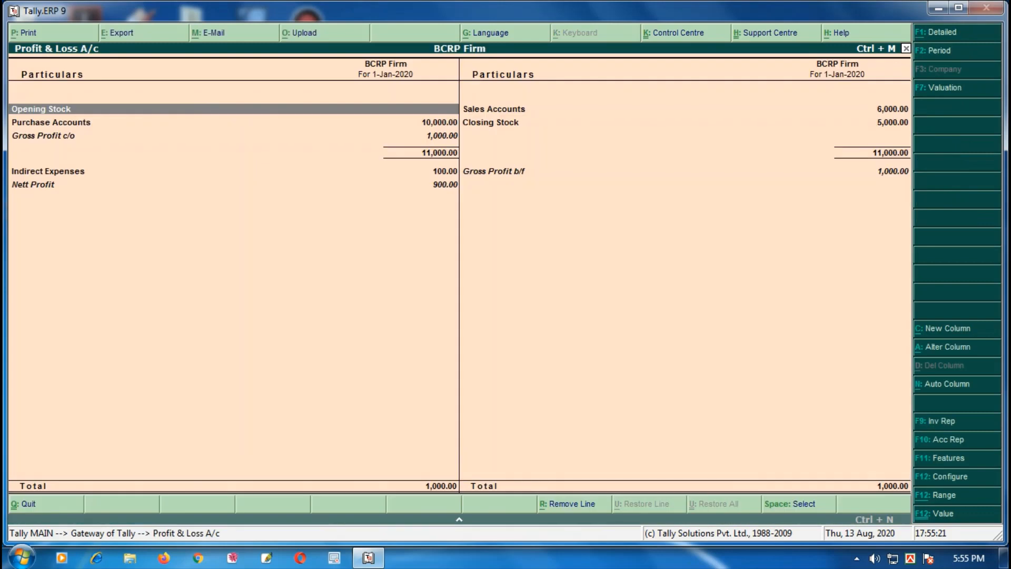
key(alt+f1)
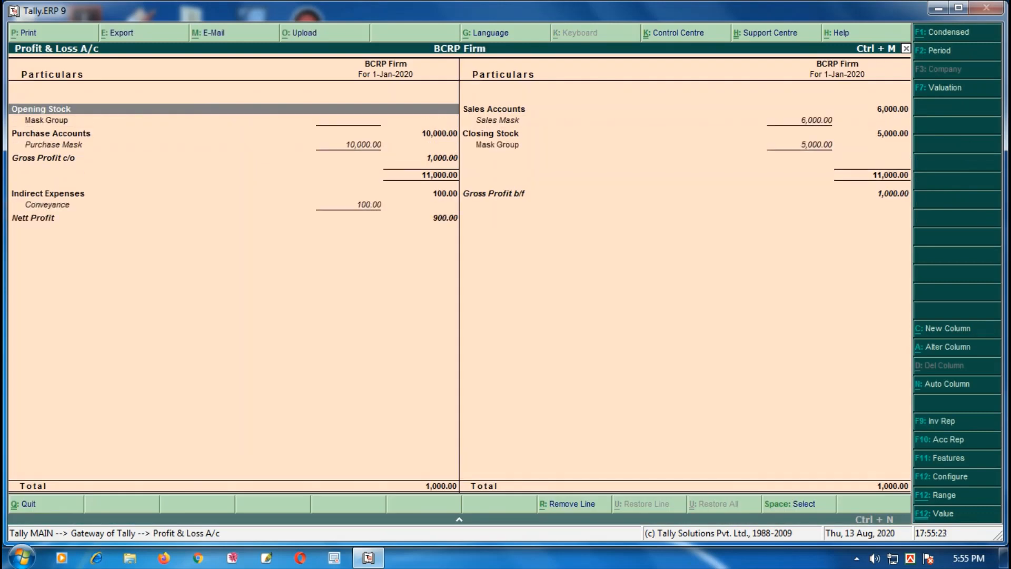
Check the gross profit, Conveyance expense and nett profit lines, and close the Profit & Loss A/c
key(Right)
key(Down)
key(Left)
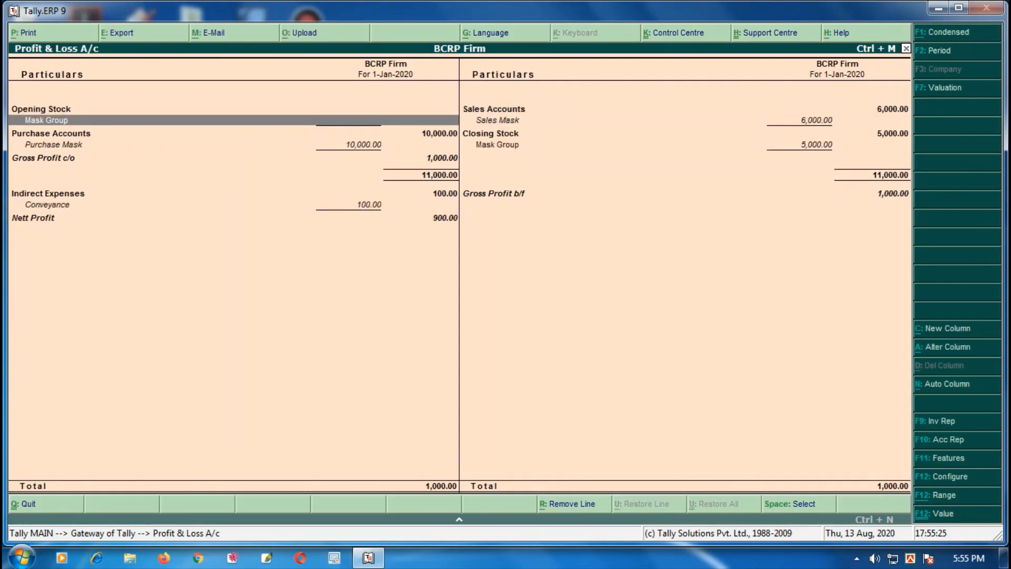
key(Down)
key(Down)
key(Down)
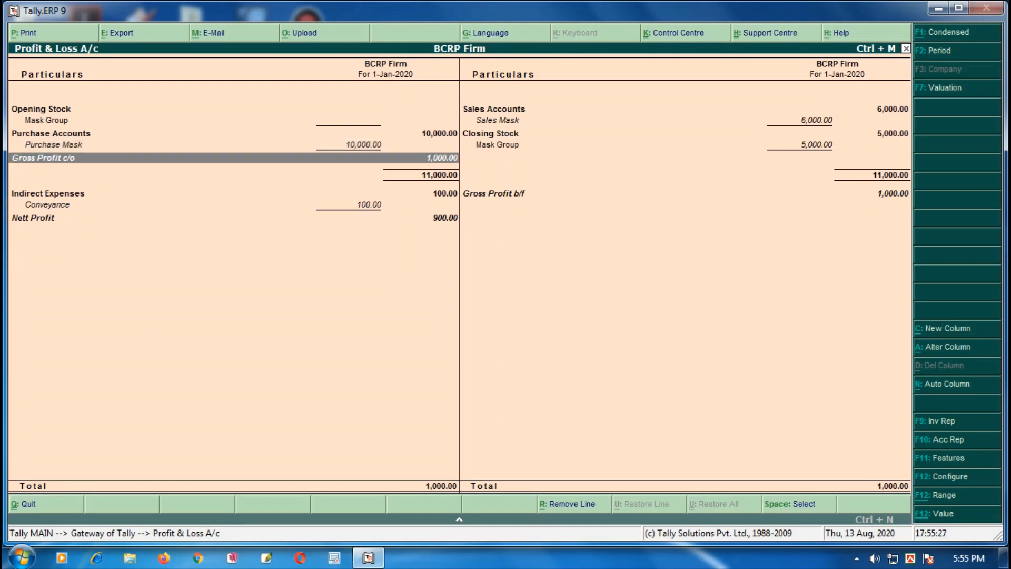
key(Down)
key(Down)
key(Down)
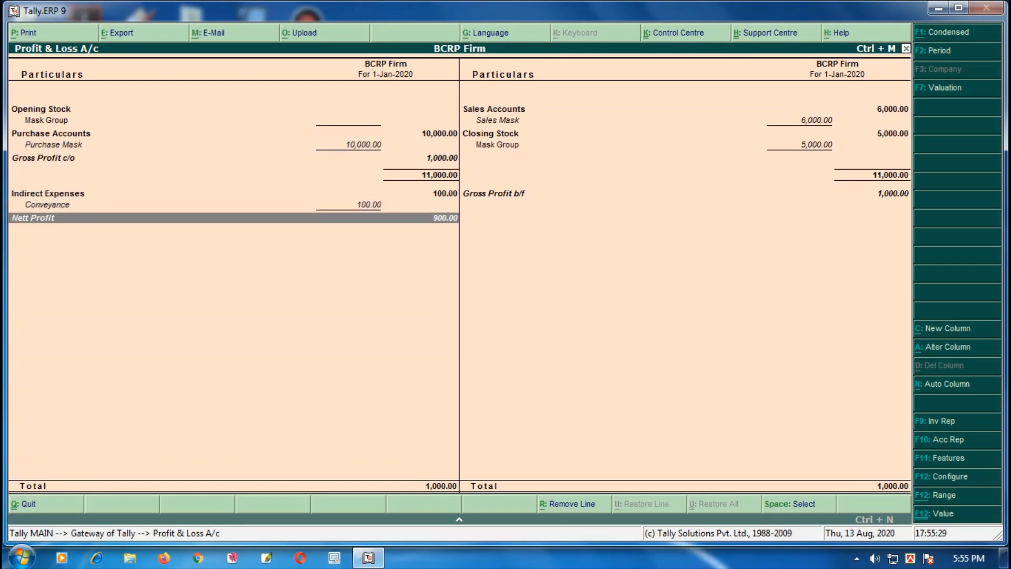
key(Up)
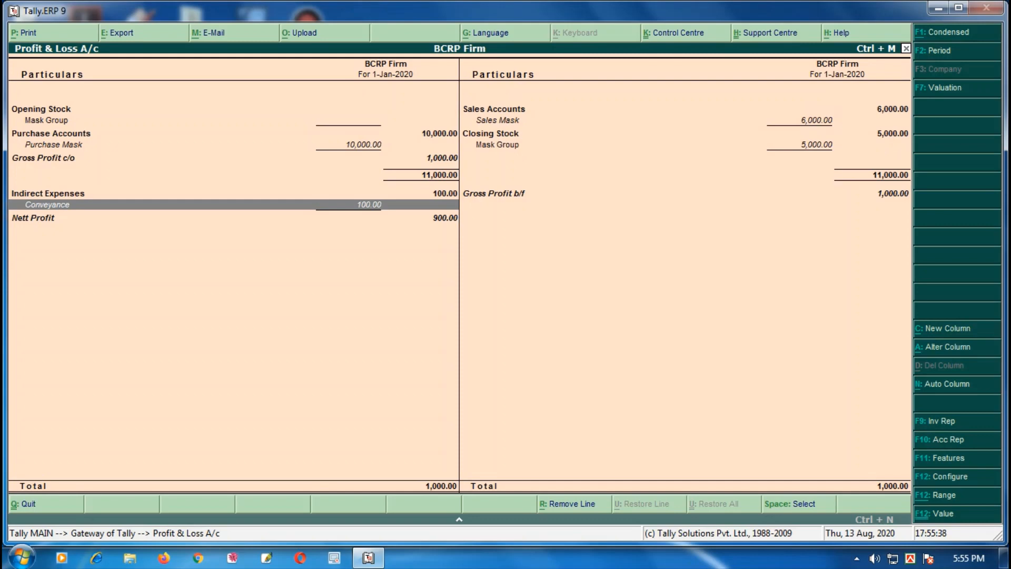
key(Escape)
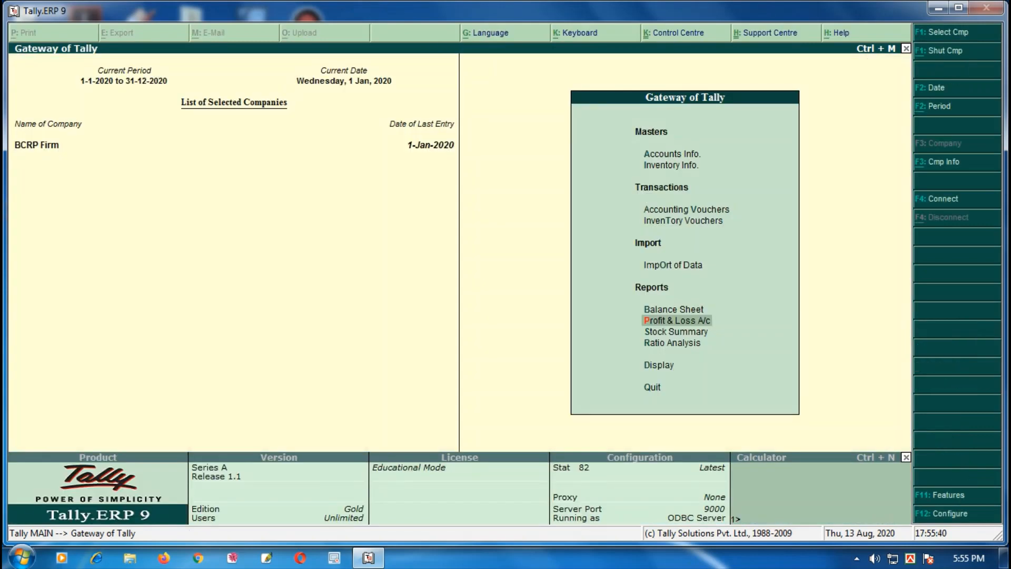
Display the firm's Balance Sheet report in detailed form
key(Up)
key(Return)
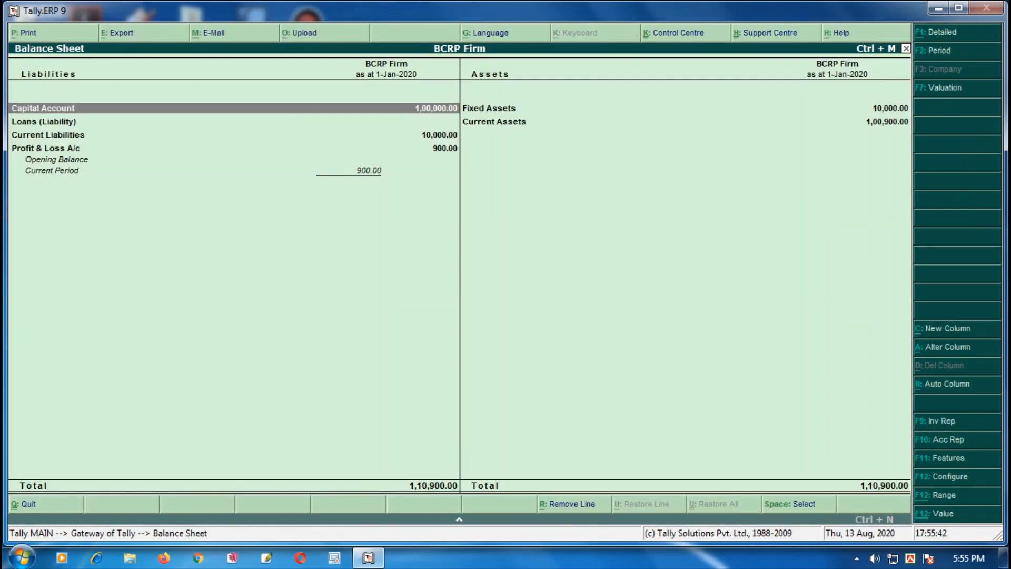
key(alt+F1)
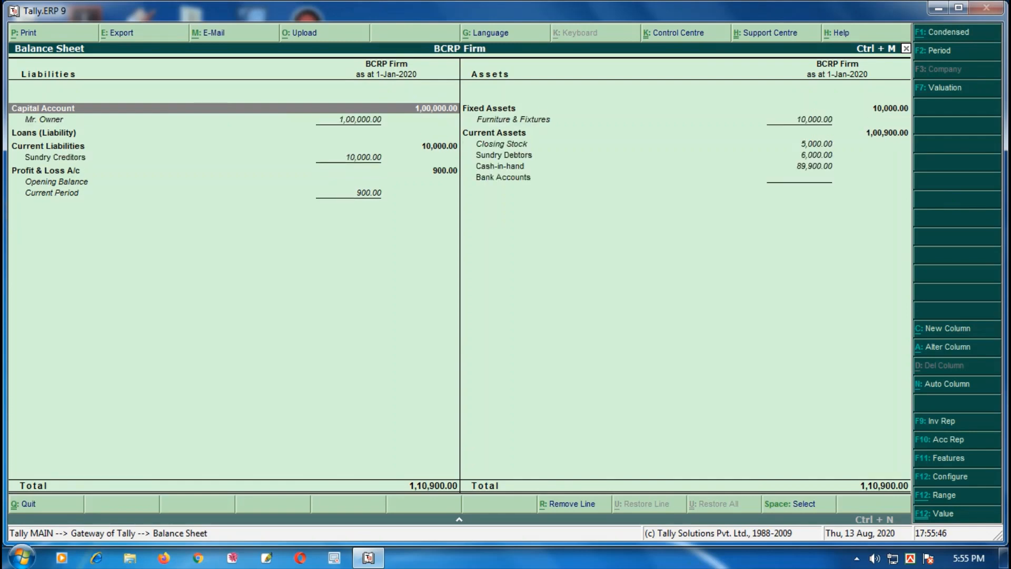
Review the liabilities in the Balance Sheet, viewing the Sundry Creditors group summary and returning to the report
key(Down)
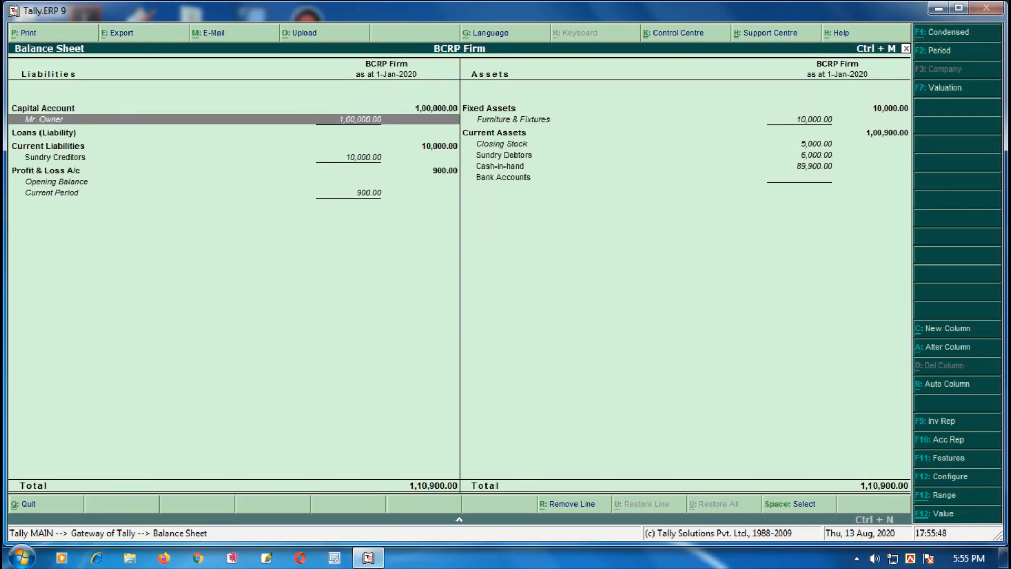
key(Down)
key(Down)
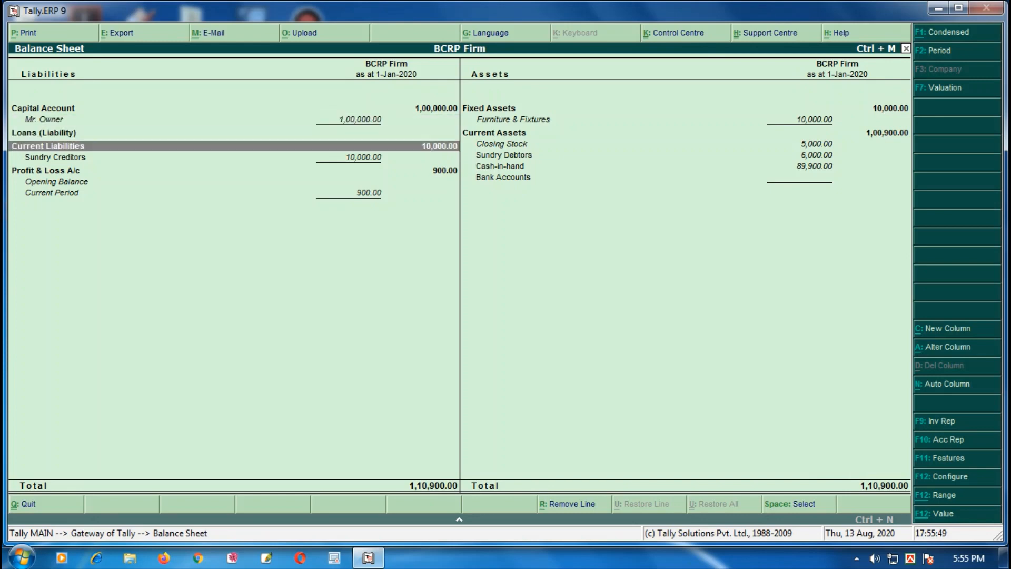
key(Down)
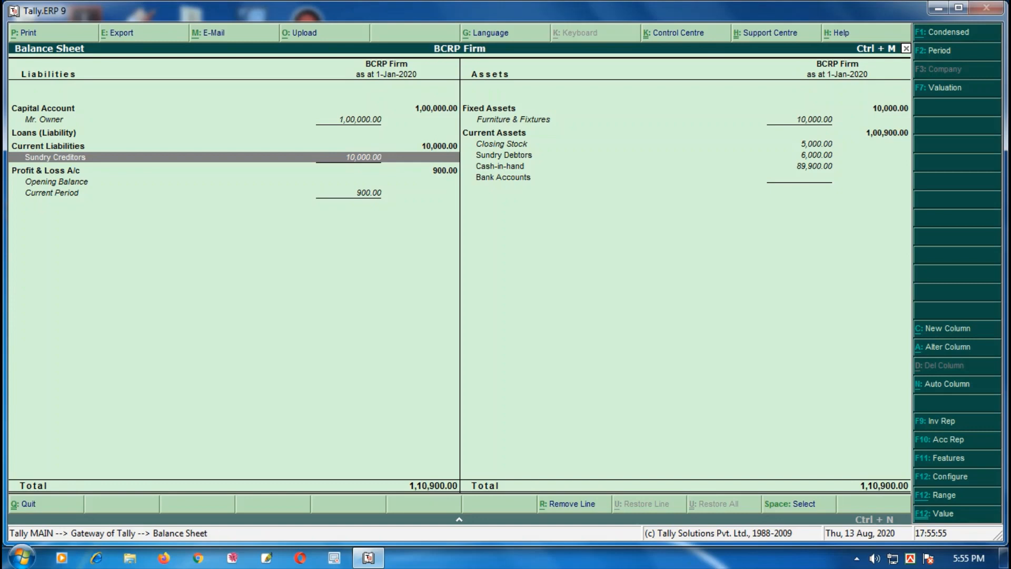
key(Return)
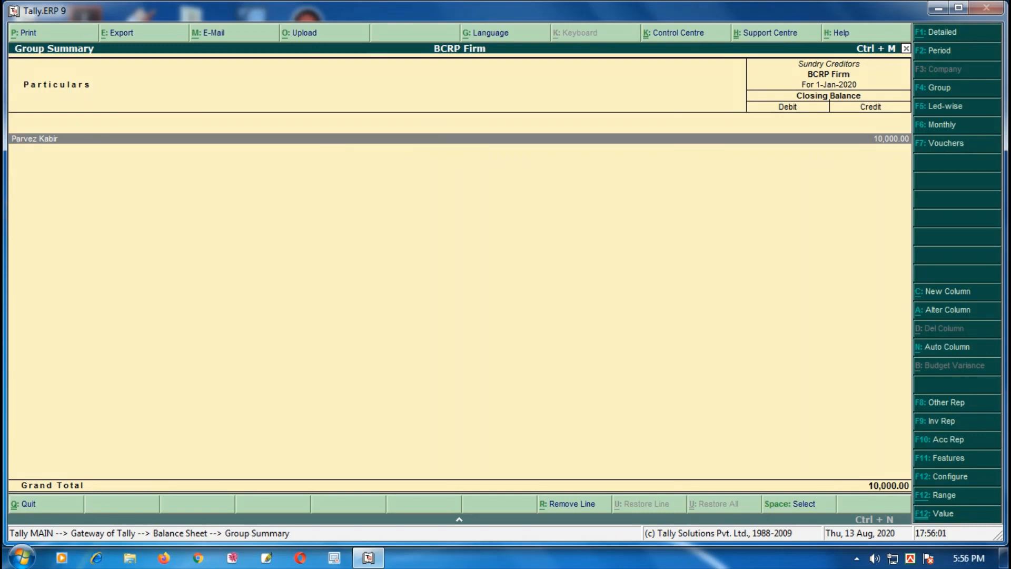
key(Escape)
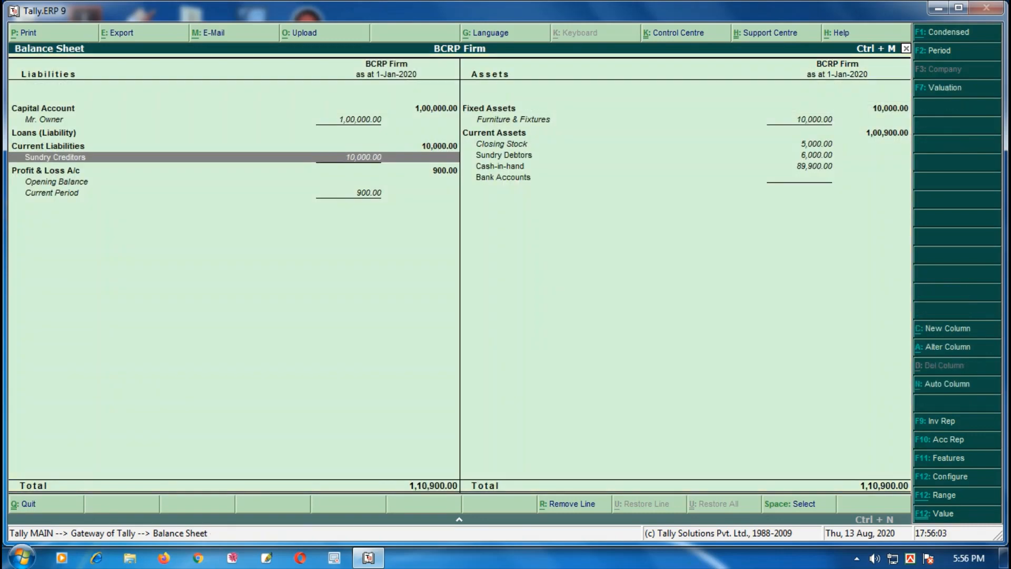
key(Down)
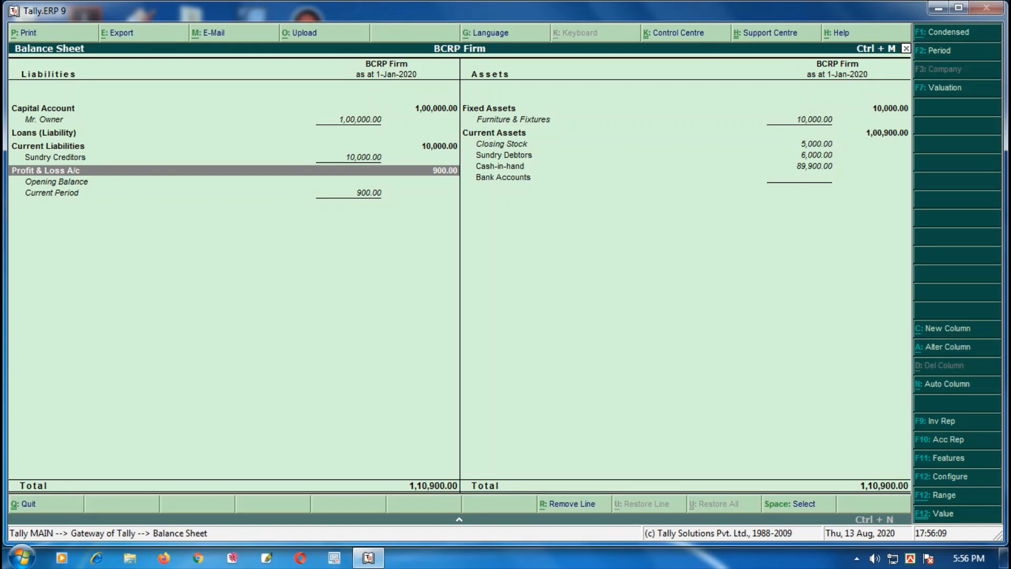
Review the fixed assets, closing stock, sundry debtors and cash-in-hand lines, and close the Balance Sheet
key(Right)
key(Up)
key(Up)
key(Up)
key(Up)
key(Up)
key(Down)
key(Up)
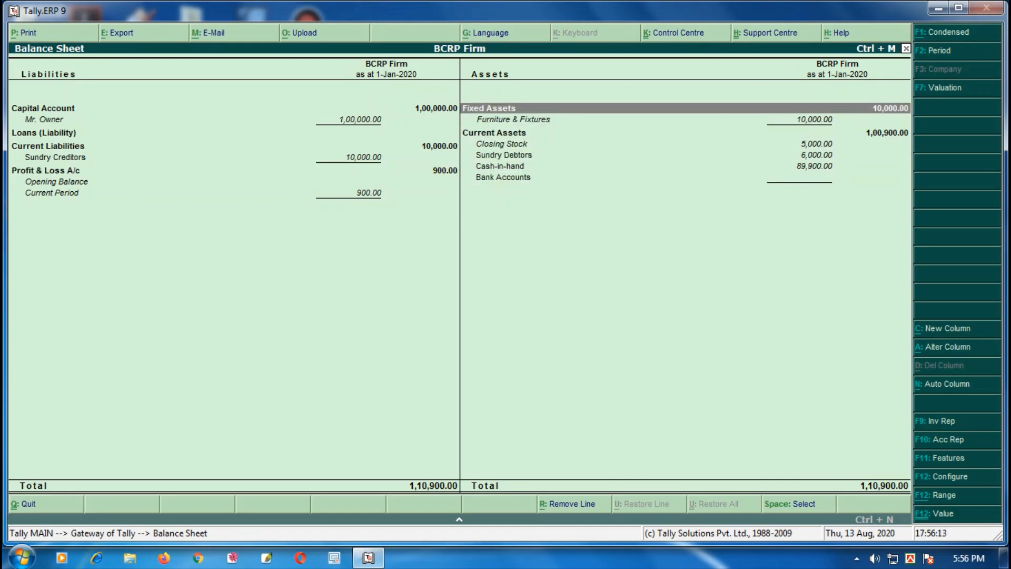
key(Down)
key(Down)
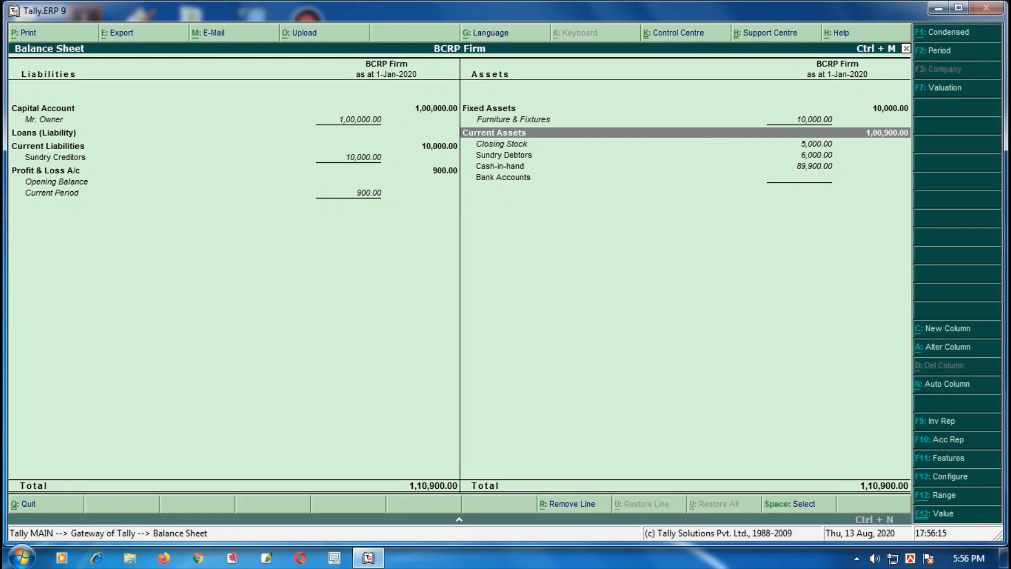
key(Down)
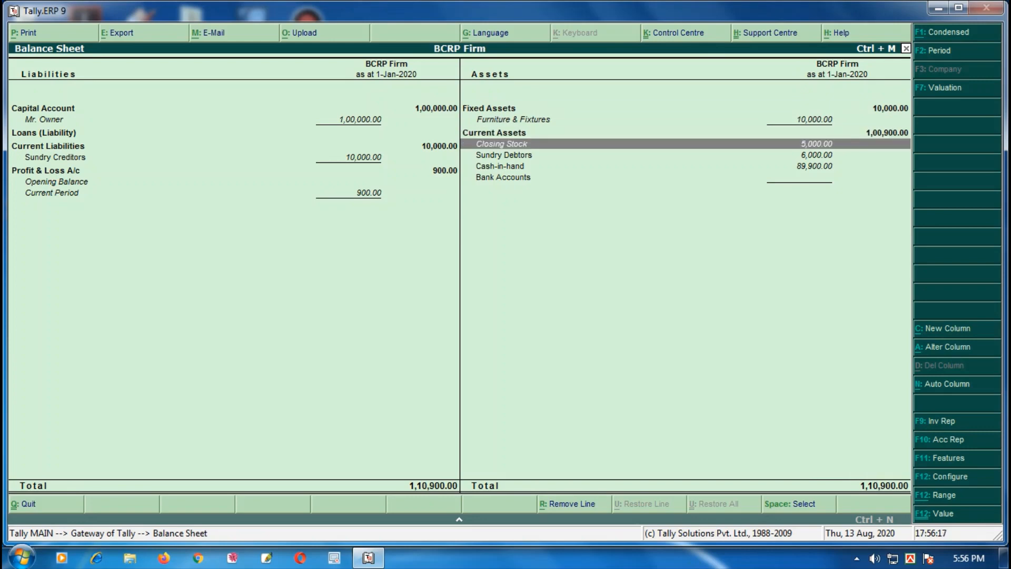
key(Down)
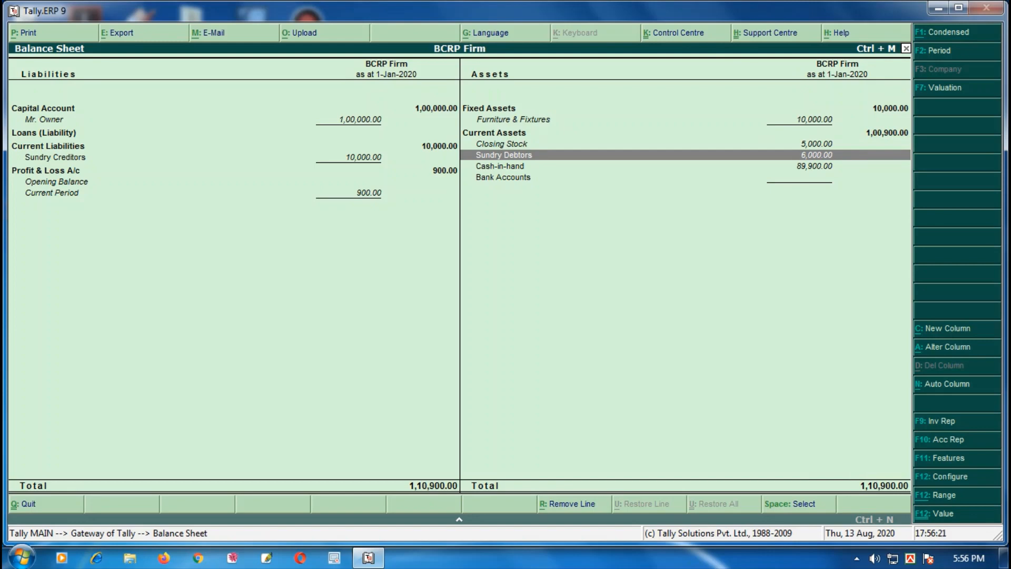
key(Down)
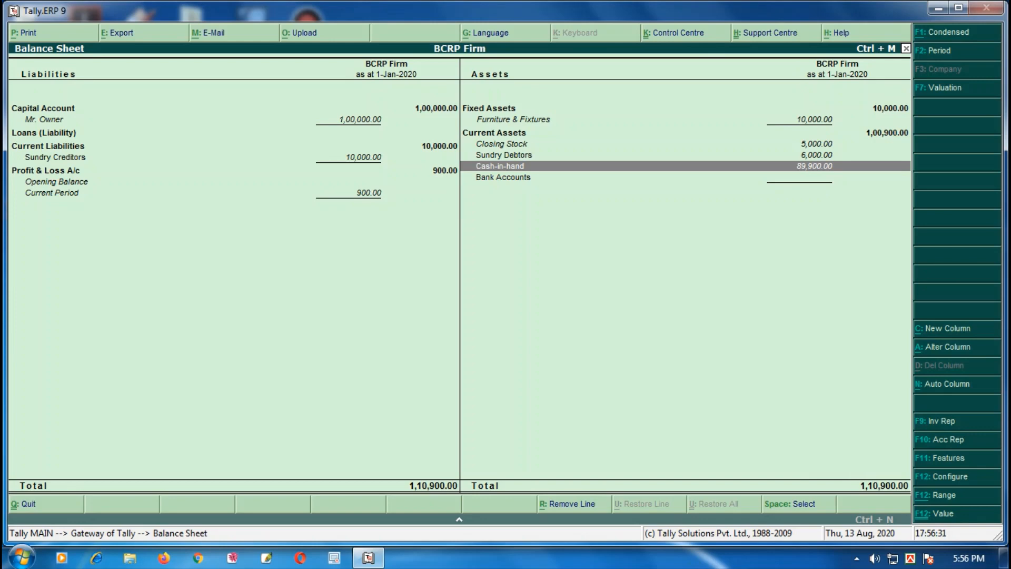
key(Escape)
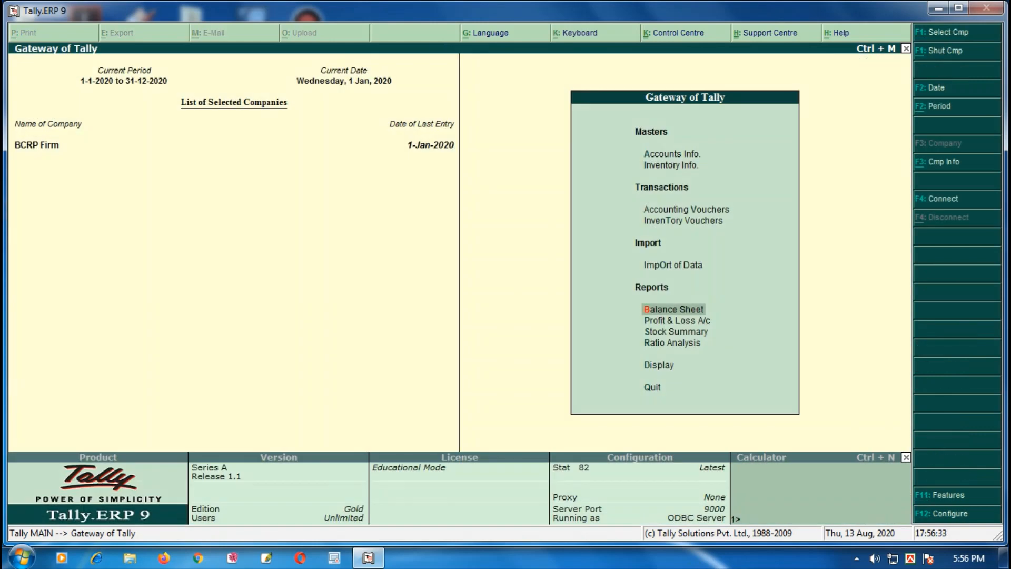
Display the Stock Summary report in detailed form to show the items under Mask Group
key(Down)
key(Down)
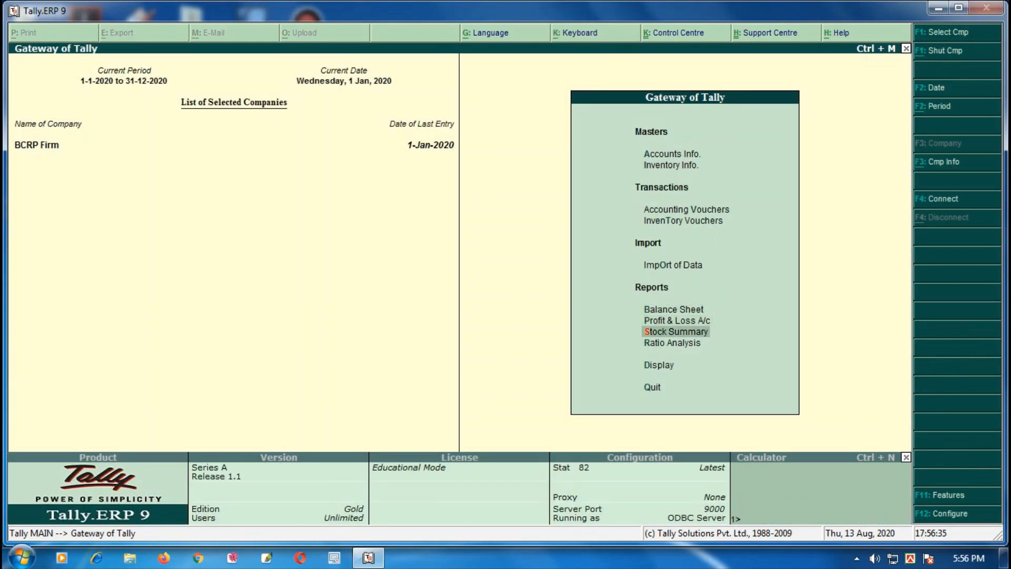
key(Return)
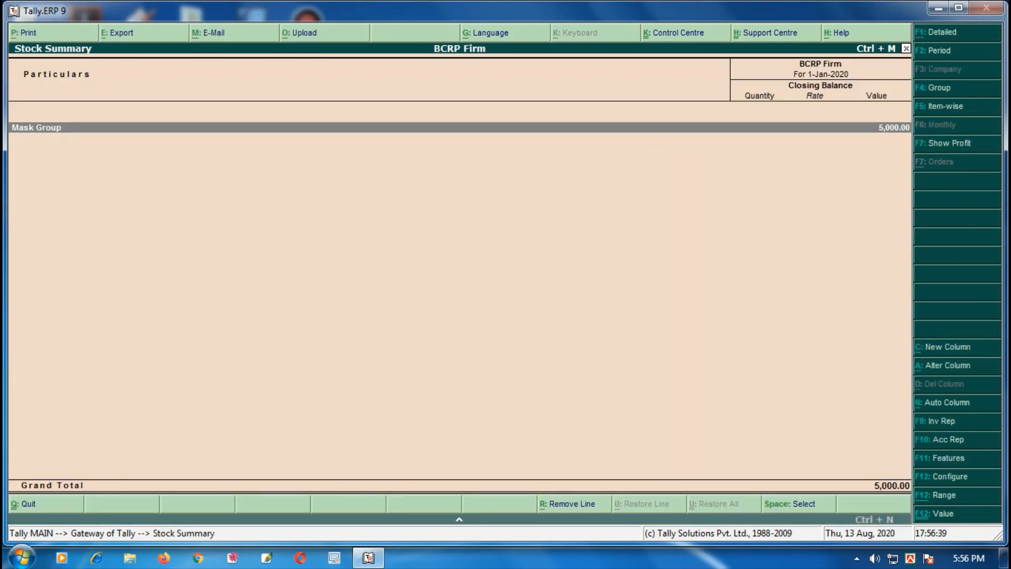
key(alt+F1)
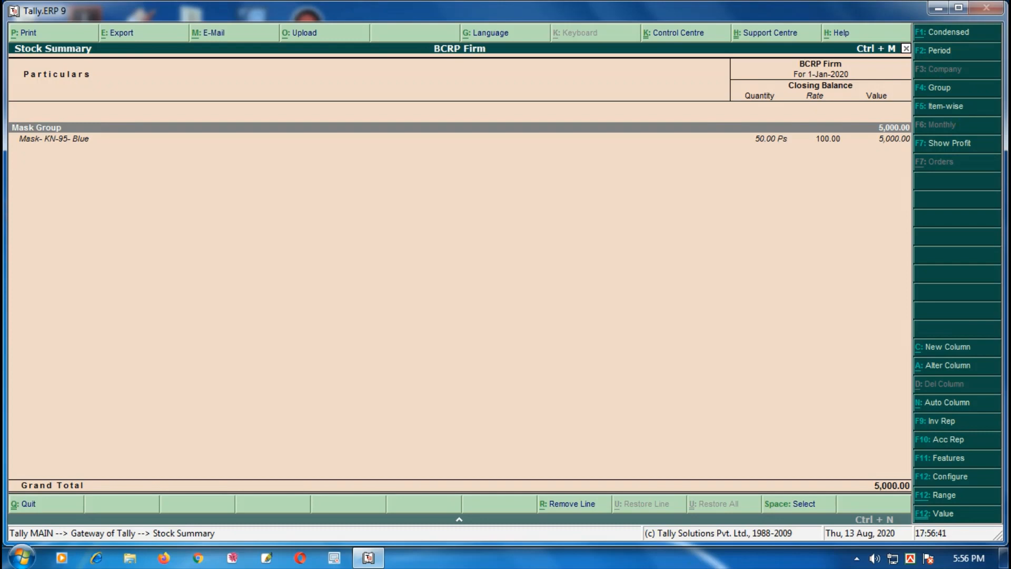